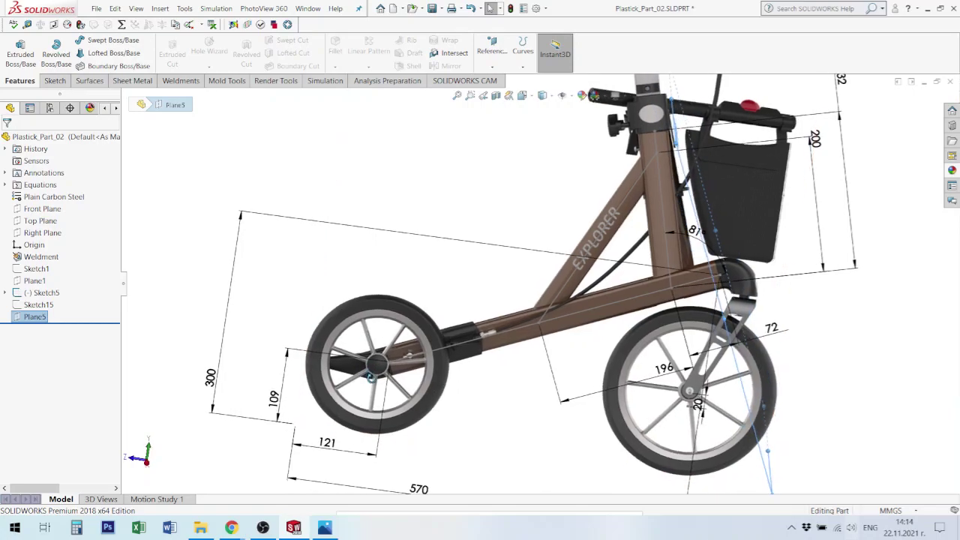
Step: Redefine Plane5 to pass through the rear-wheel end point of the lower frame line, perpendicular to that line, with its normal flipped
scroll(412, 364, "down", 3)
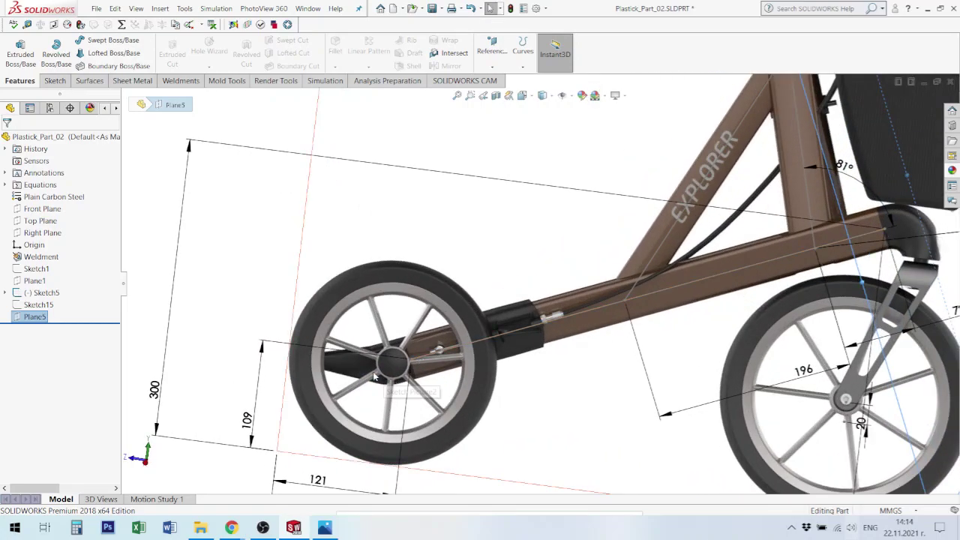
scroll(373, 376, "up", 5)
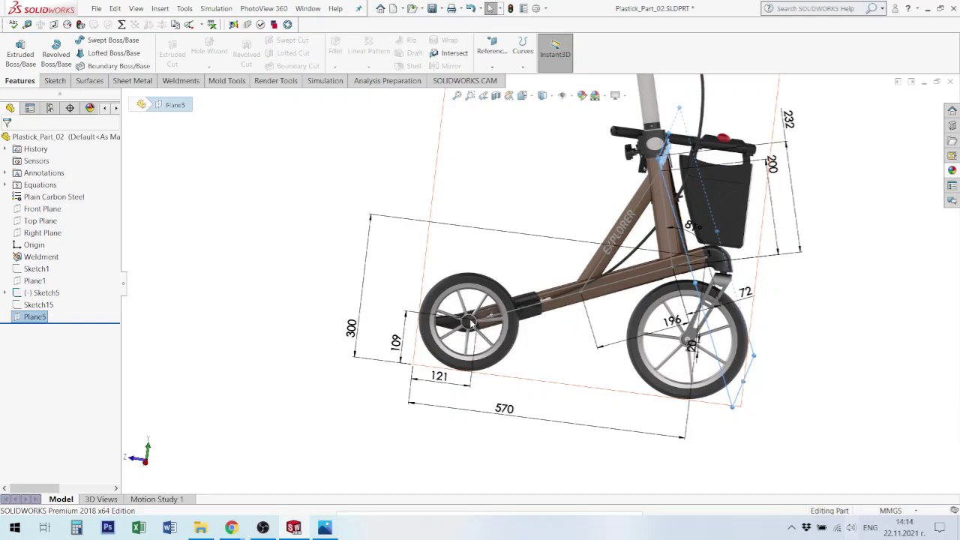
key("Escape")
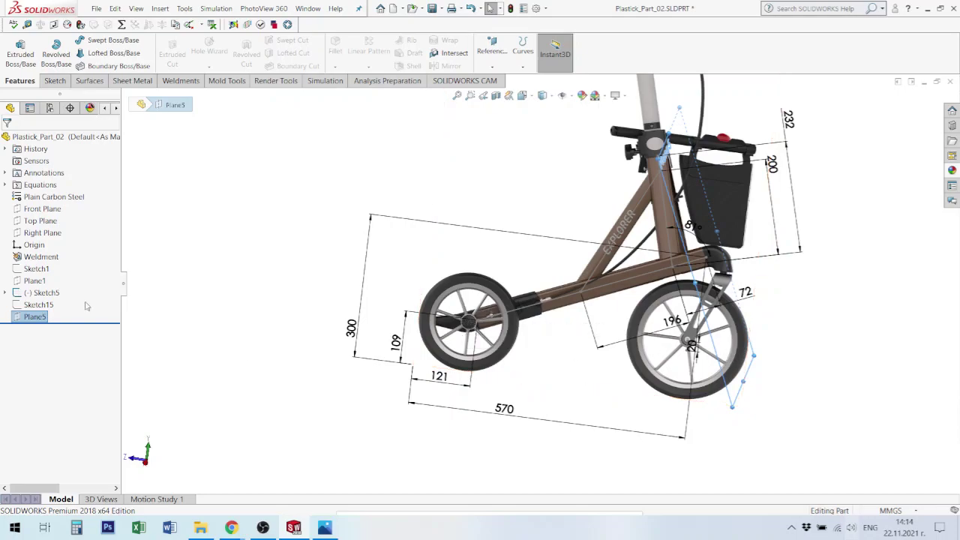
left_click(37, 305)
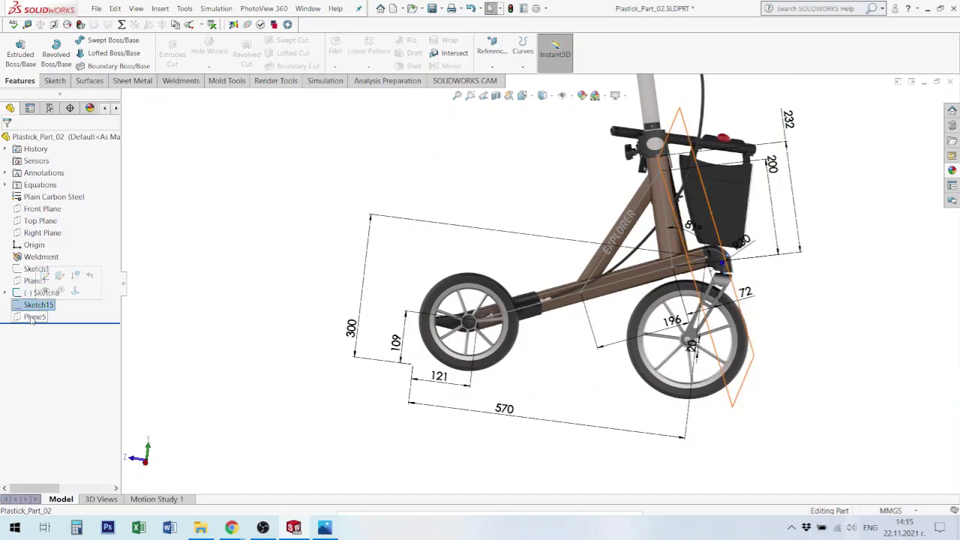
left_click(25, 318)
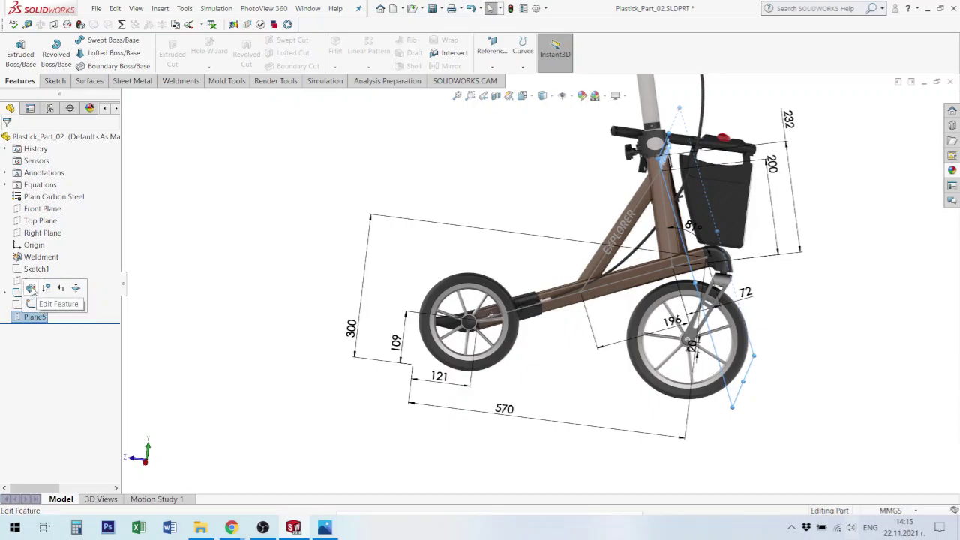
left_click(32, 288)
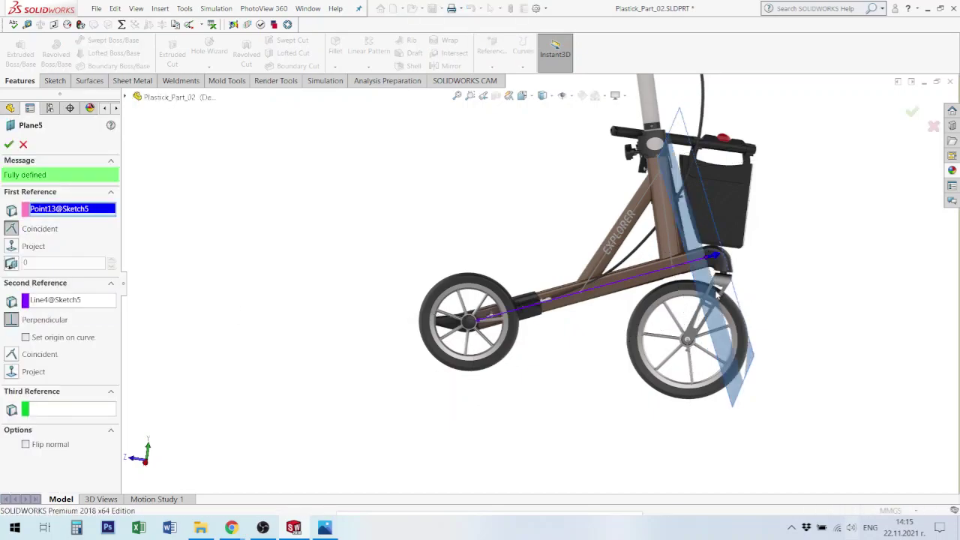
left_click(709, 259)
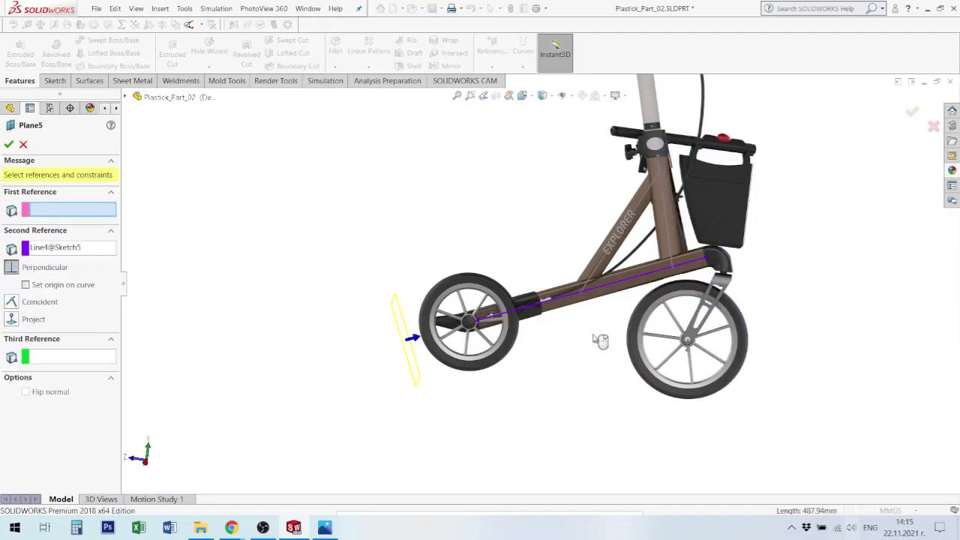
scroll(488, 324, "down", 3)
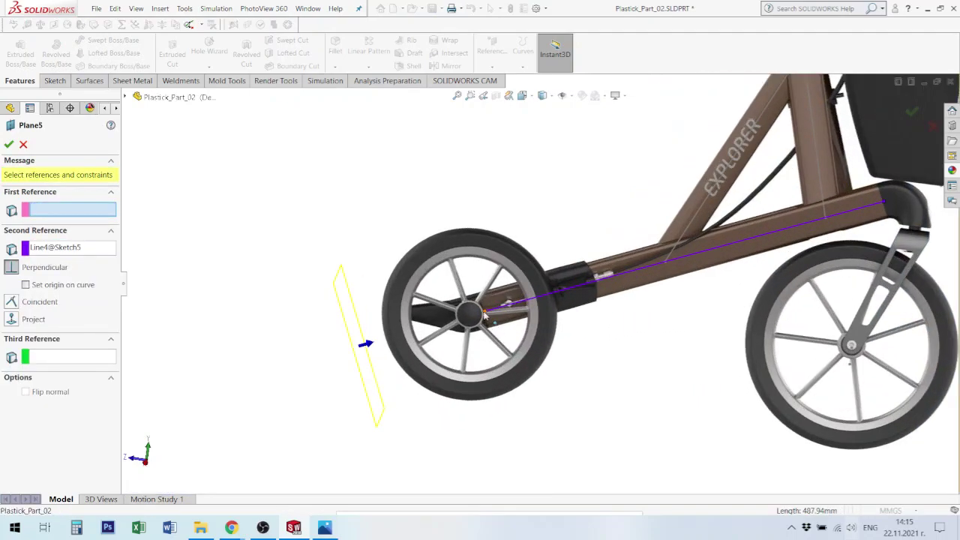
left_click(487, 315)
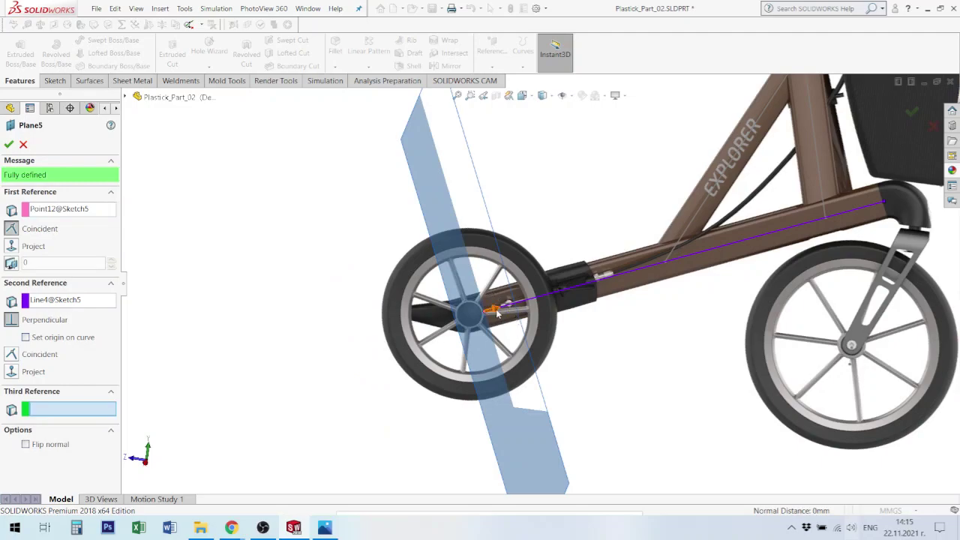
left_click(26, 444)
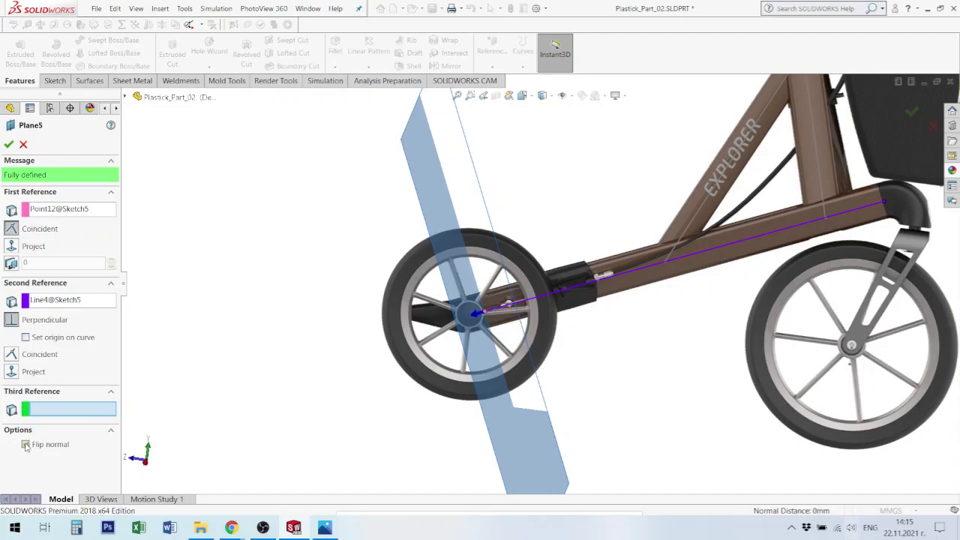
left_click(9, 144)
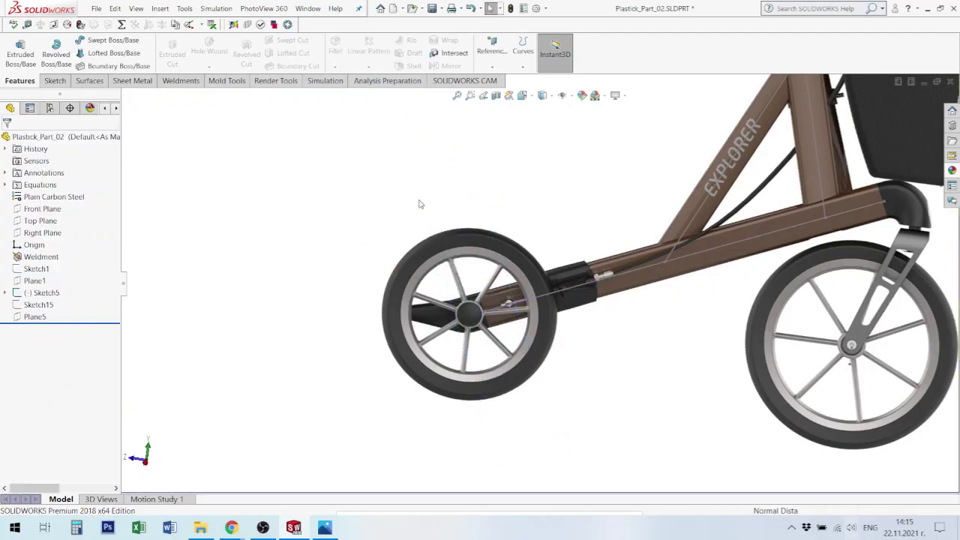
Step: Start a new sketch on Plane5 and view it face-on
left_click(35, 317)
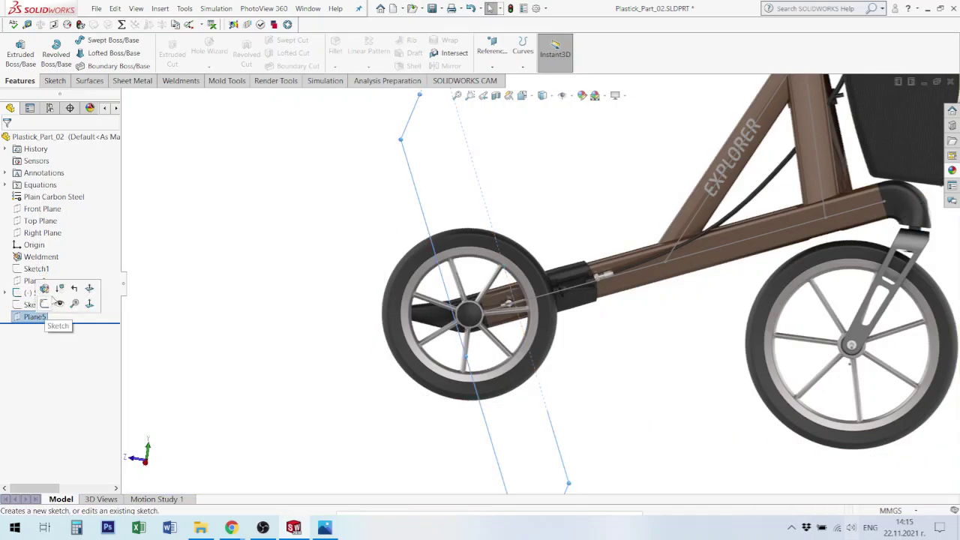
left_click(46, 304)
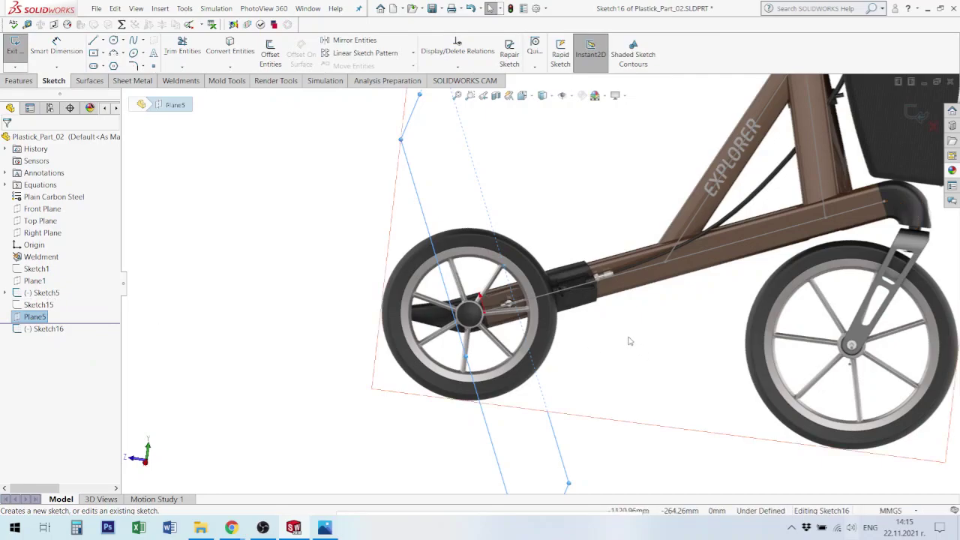
key("ctrl+8")
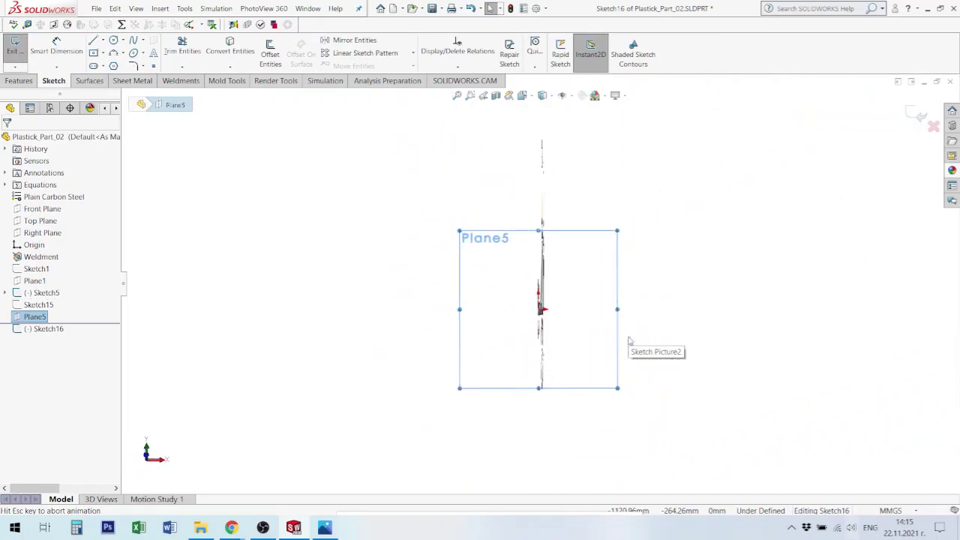
middle_click_drag(559, 315, 575, 324)
scroll(573, 321, "down", 8)
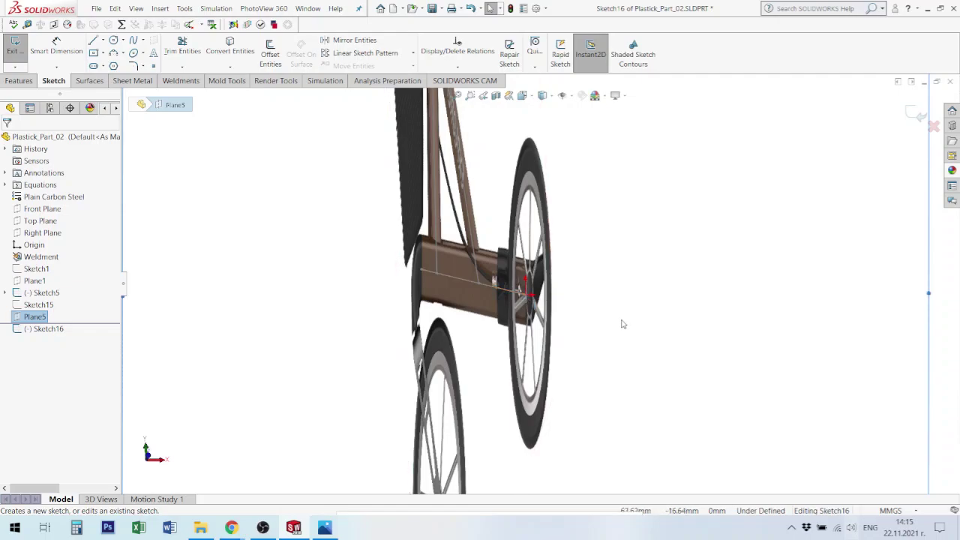
key("ctrl+8")
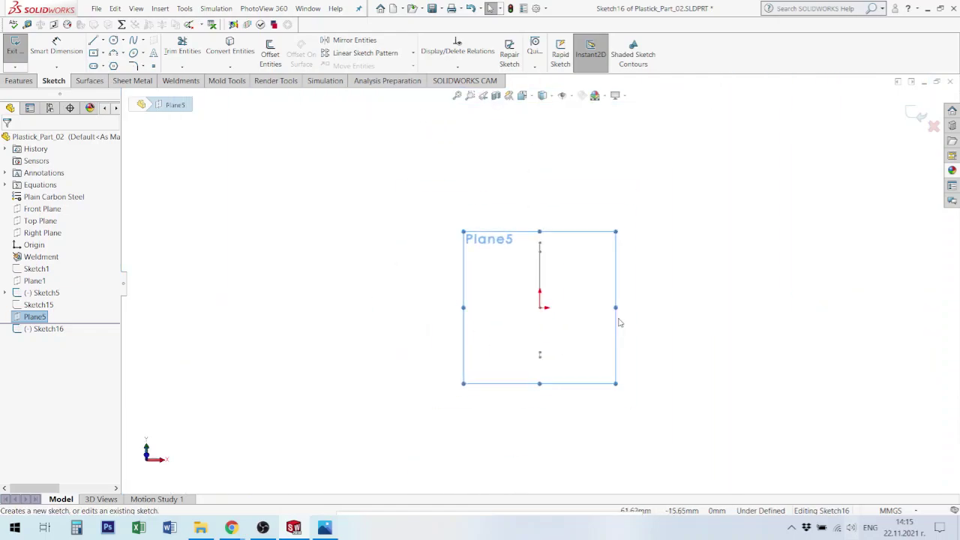
left_click(668, 313)
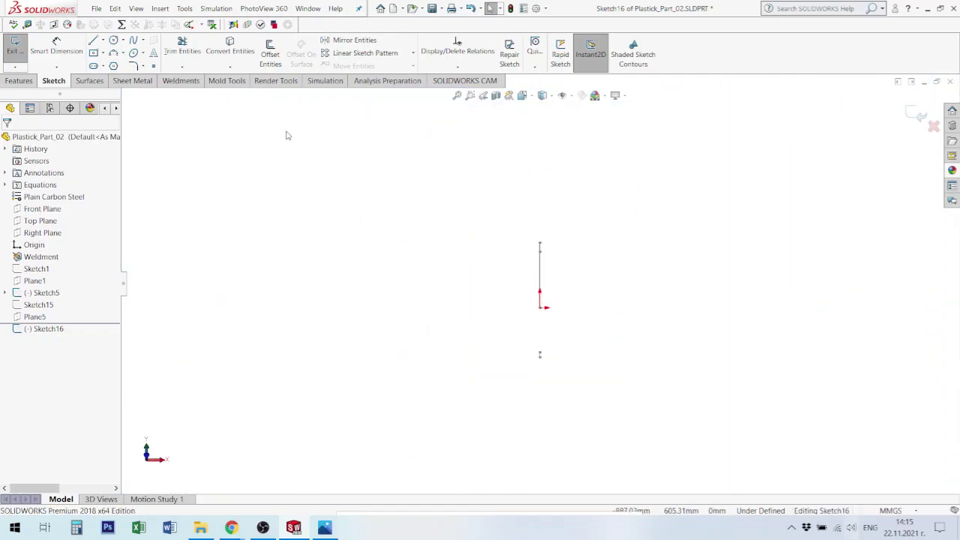
Step: Open the part file `Frame_01.SLDPRT from the Personal work folder
key("ctrl+o")
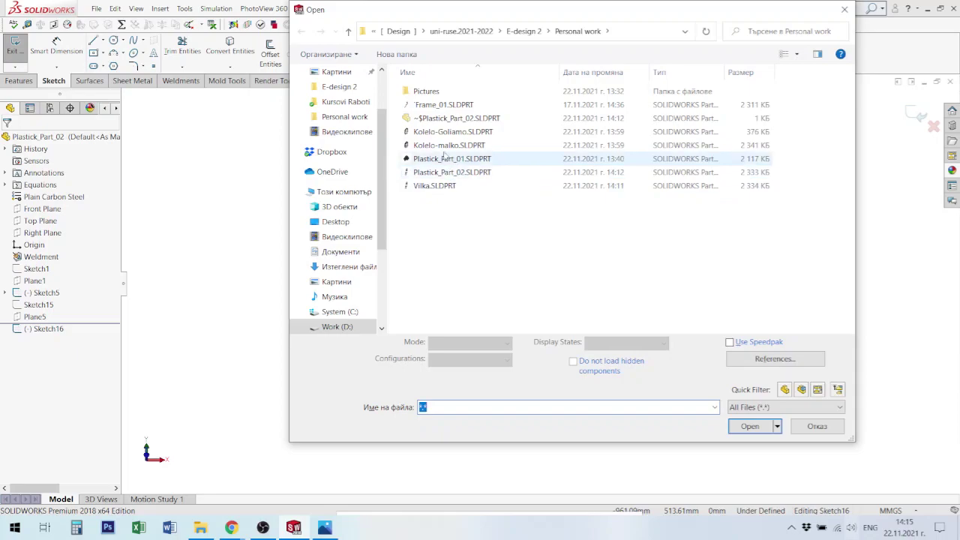
left_click(444, 104)
left_click(750, 417)
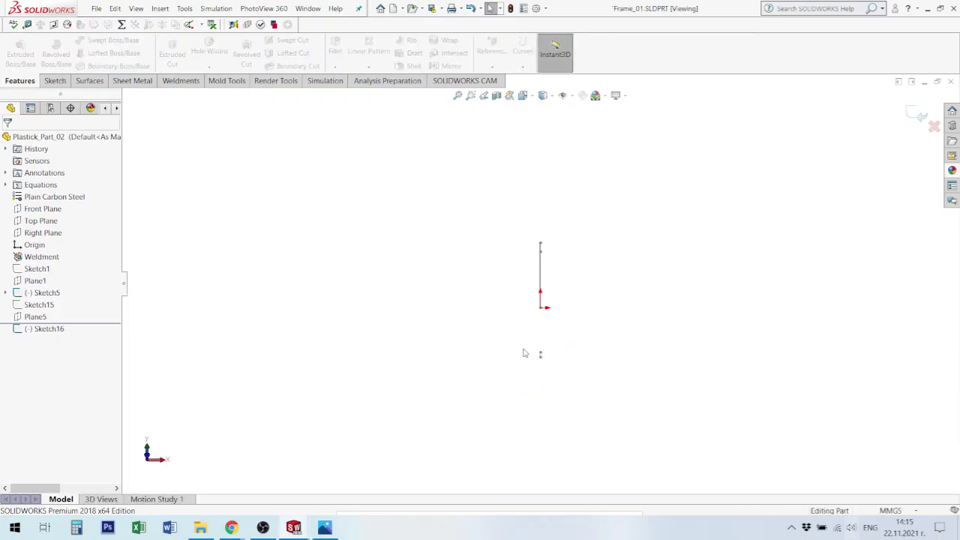
Step: Examine the tube profile dimensions at the open rear end of the frame's lower member
middle_click_drag(458, 364, 626, 333)
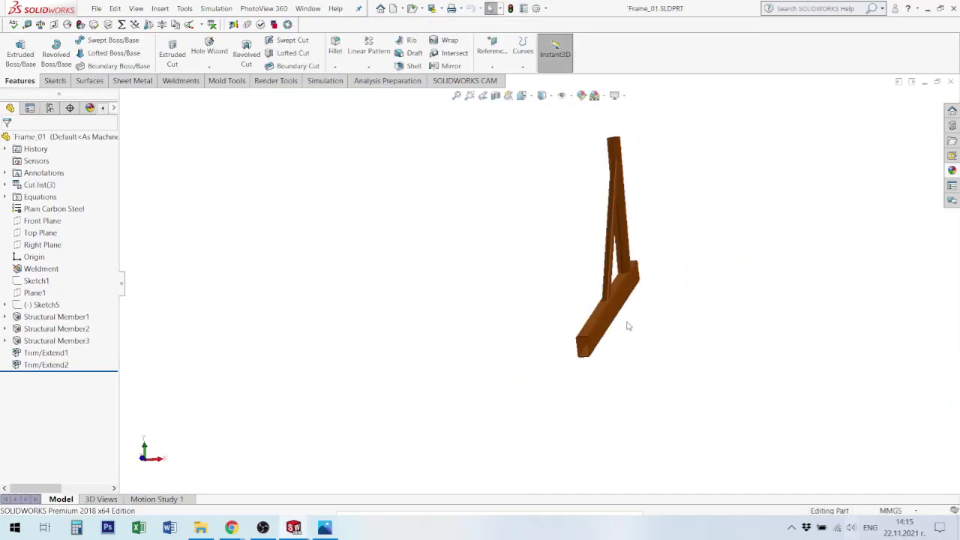
scroll(473, 354, "up", 10)
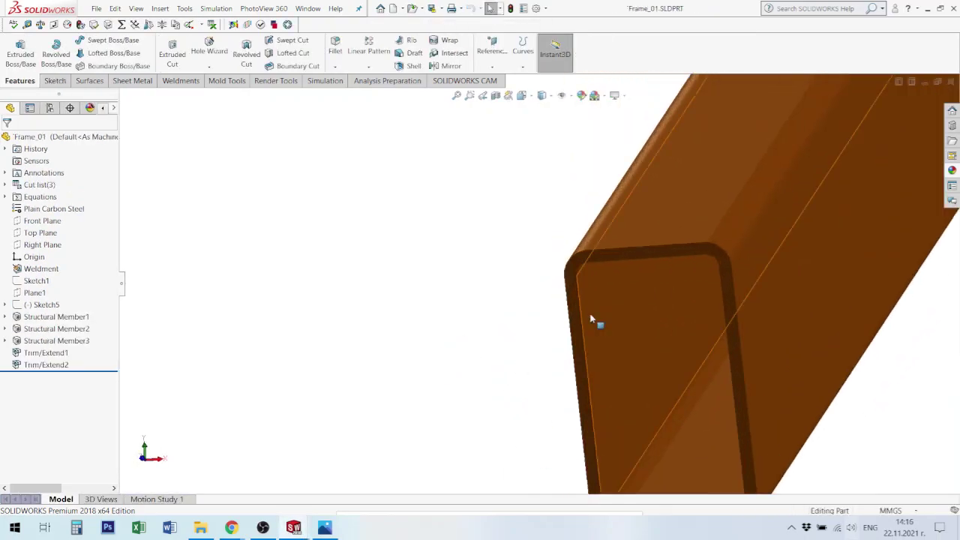
left_click(675, 385)
scroll(654, 346, "up", 3)
mouse_move(655, 345)
middle_mouse_down()
mouse_move(648, 325)
mouse_move(660, 332)
middle_mouse_up()
scroll(546, 294, "down", 1)
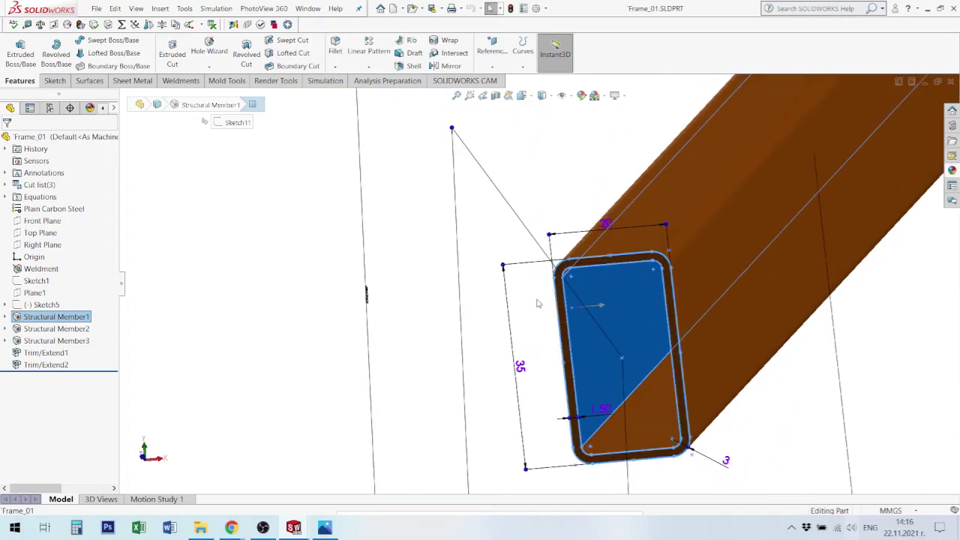
left_click(545, 293)
left_click(566, 278)
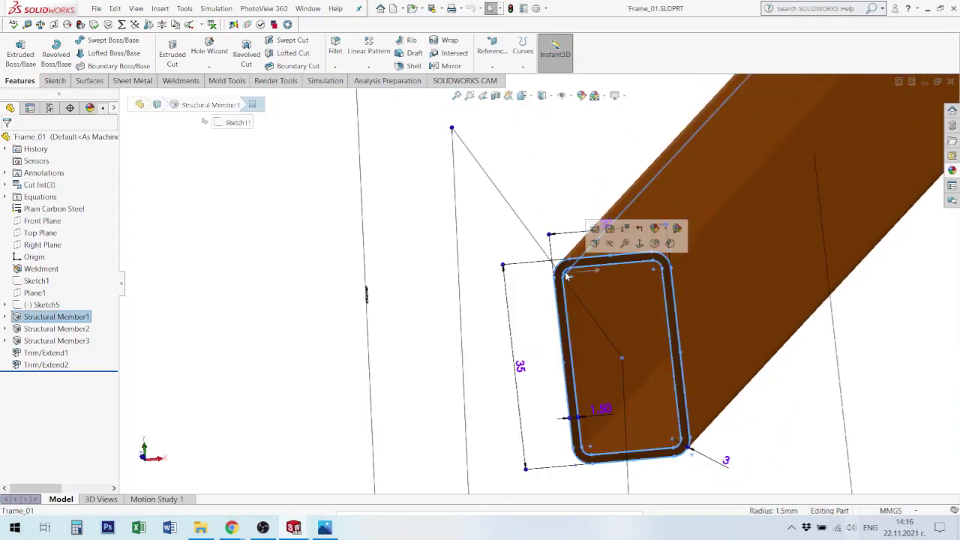
scroll(563, 281, "down", 1)
scroll(562, 281, "down", 3)
key("Escape")
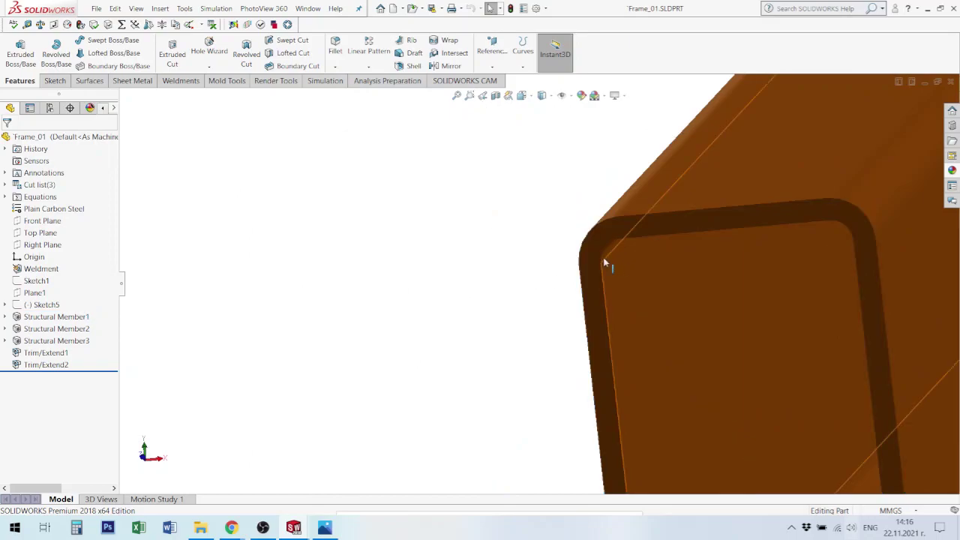
Step: Measure the inner corner radius of the lower tube's end profile
left_click(604, 254)
key("m")
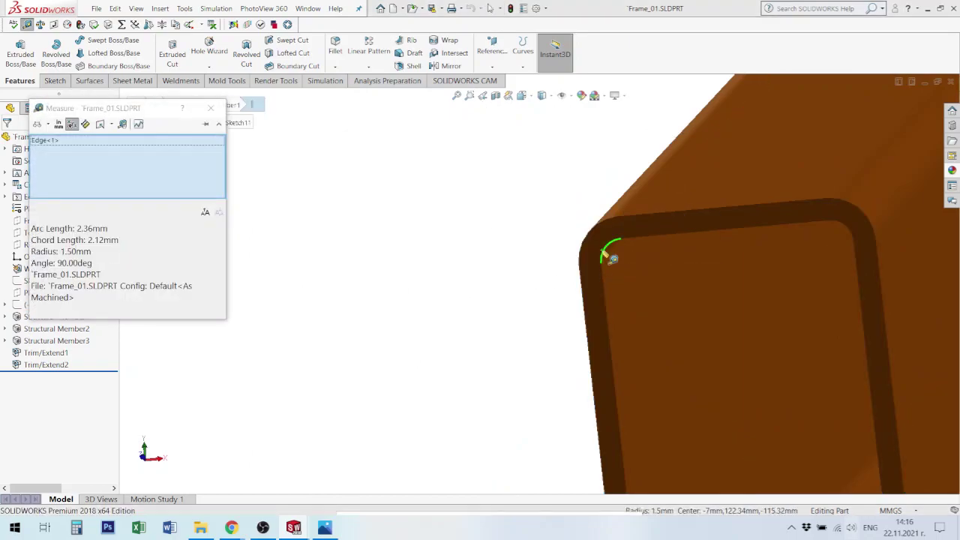
key("Escape")
scroll(651, 284, "up", 3)
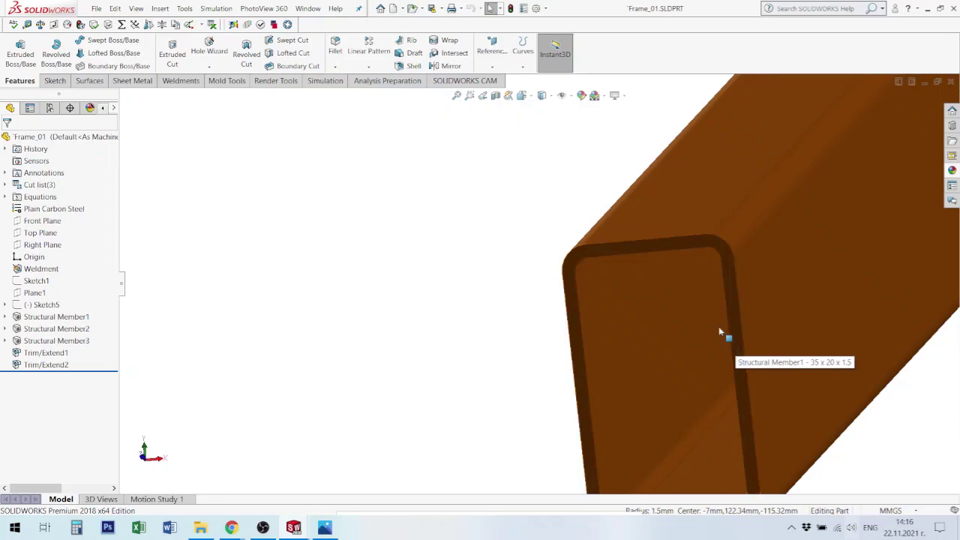
Step: Return to Plastick_Part_02 and sketch a center rectangle about 54 by 127 mm around the sketch origin
scroll(660, 289, "up", 2)
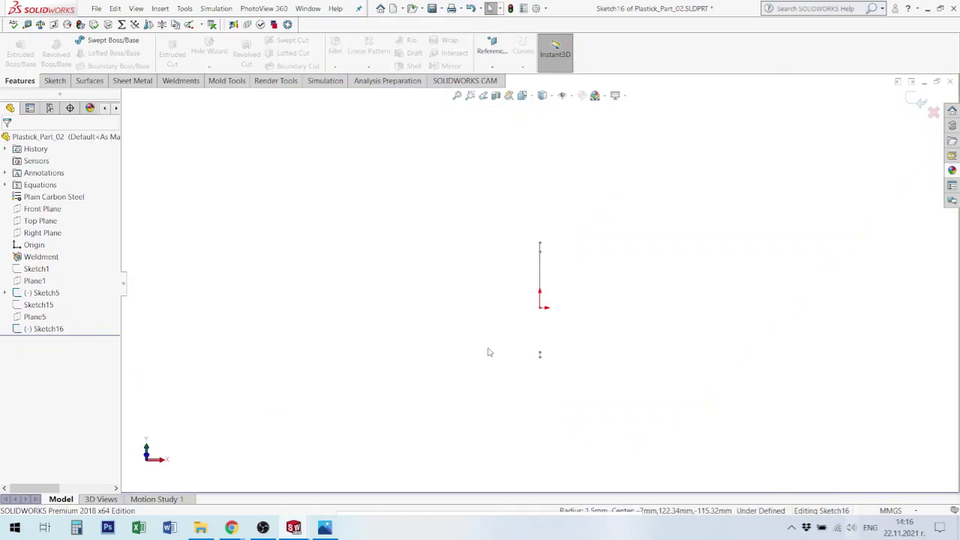
scroll(547, 312, "down", 8)
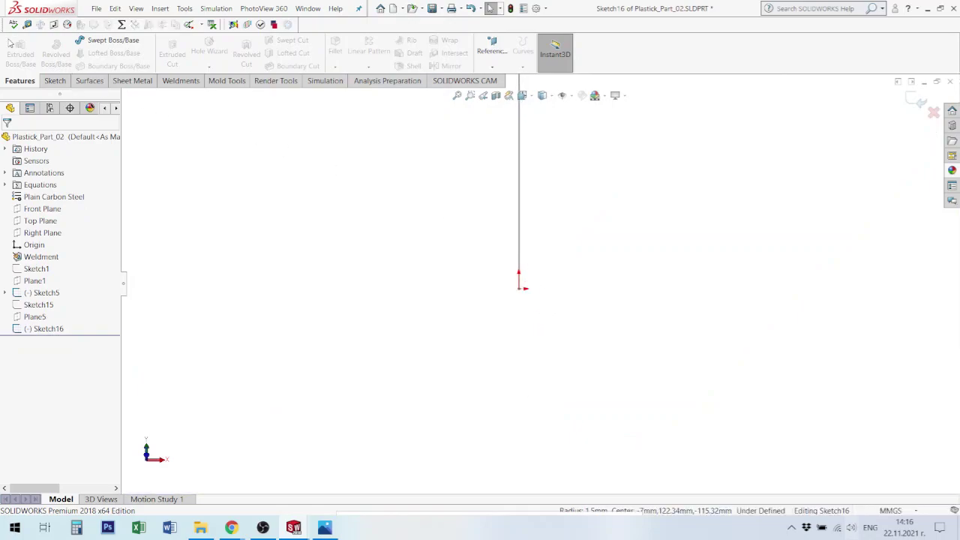
left_click(54, 81)
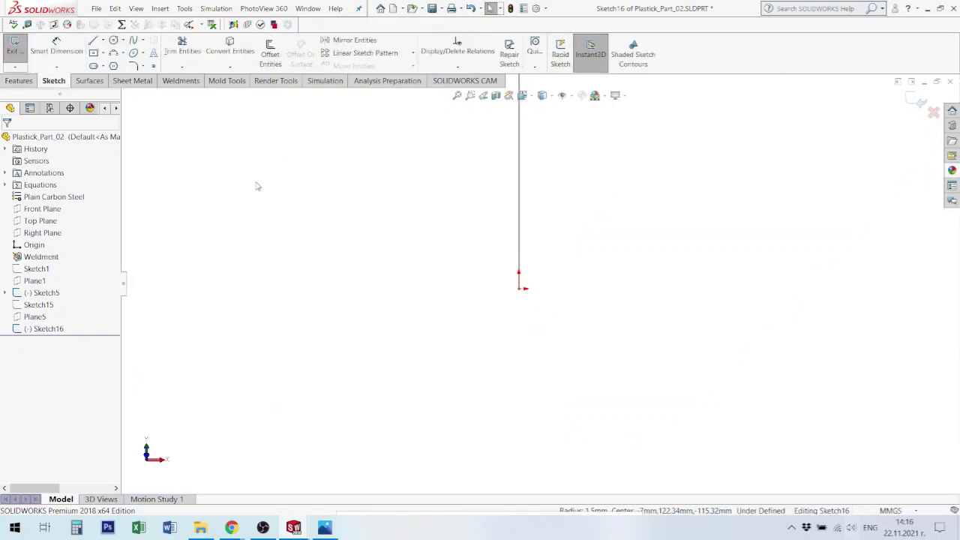
key("r")
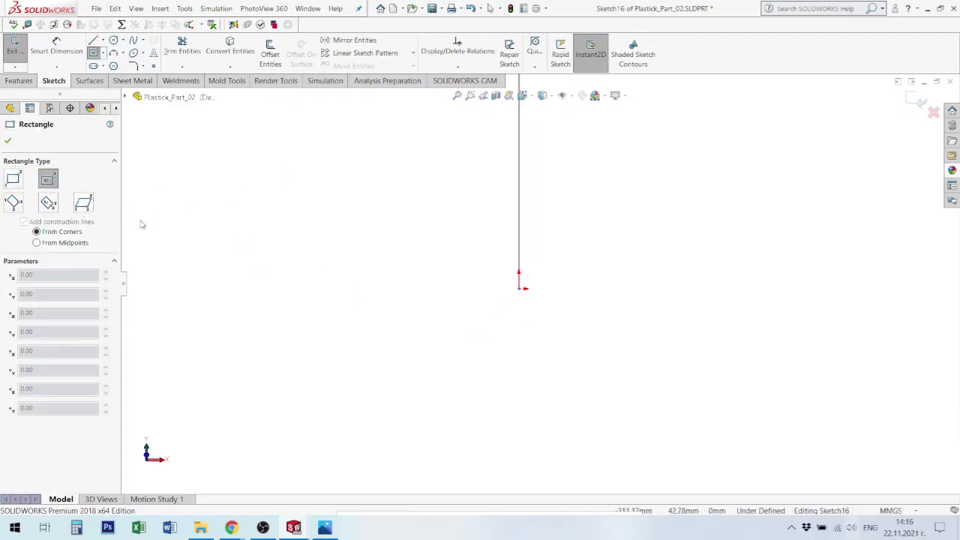
left_click(519, 289)
left_click(569, 406)
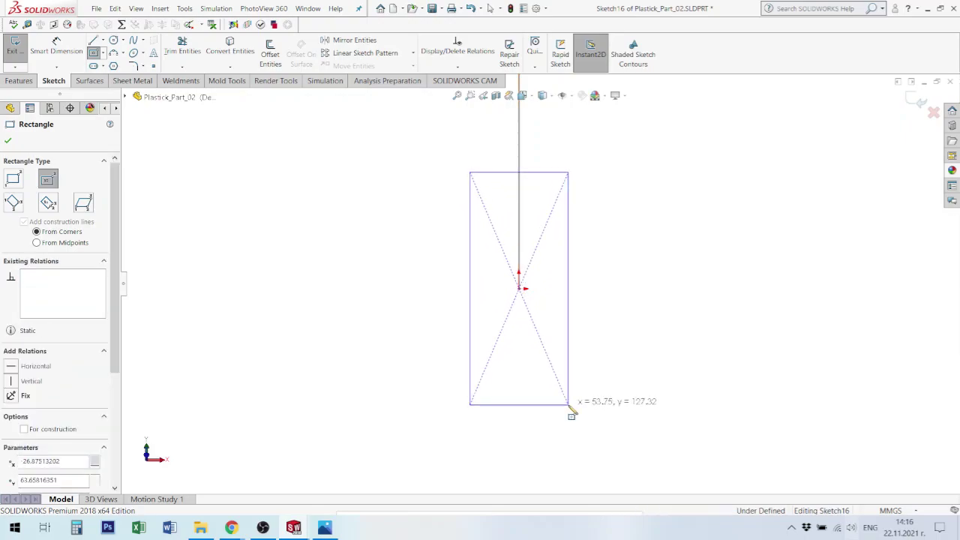
Step: Dimension the height of the center rectangle between its horizontal edges and set it to 32 mm
key("d")
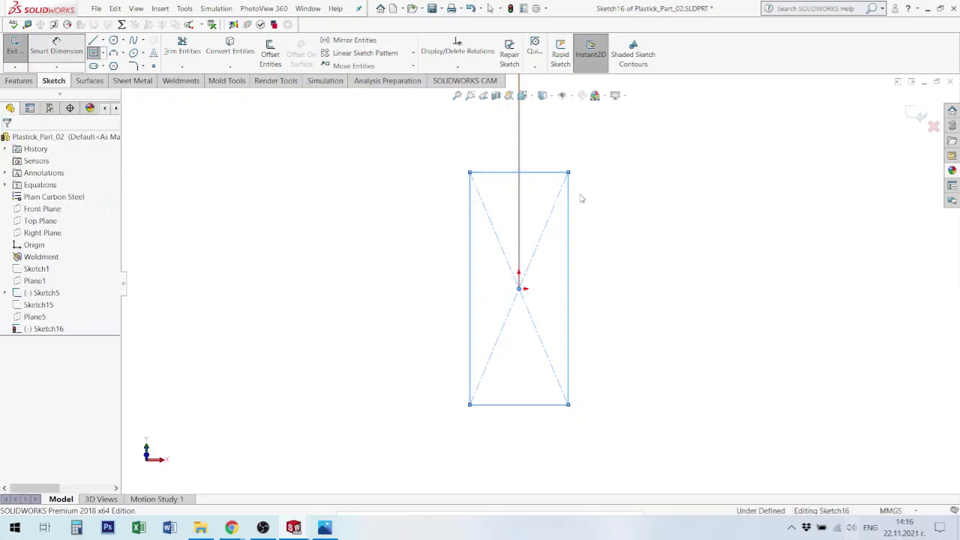
left_click(556, 173)
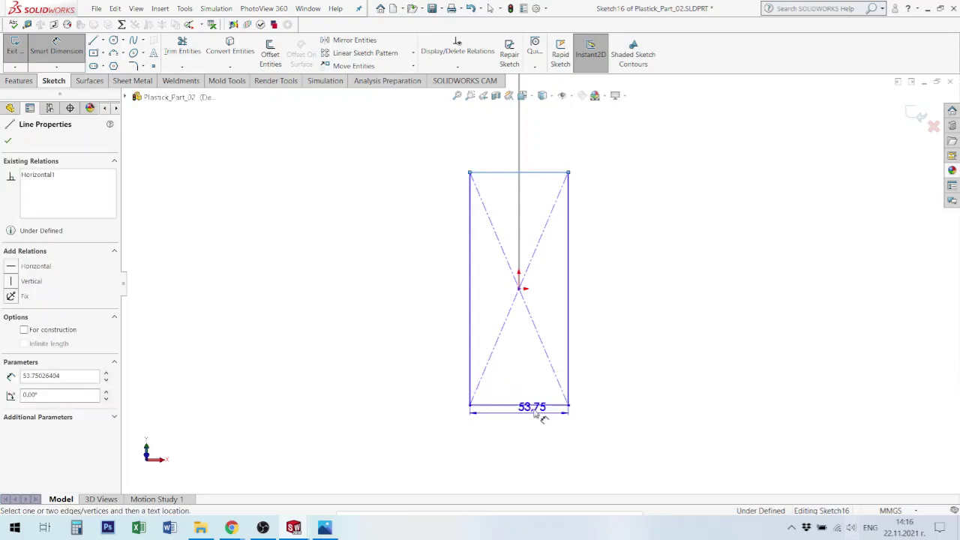
left_click(537, 405)
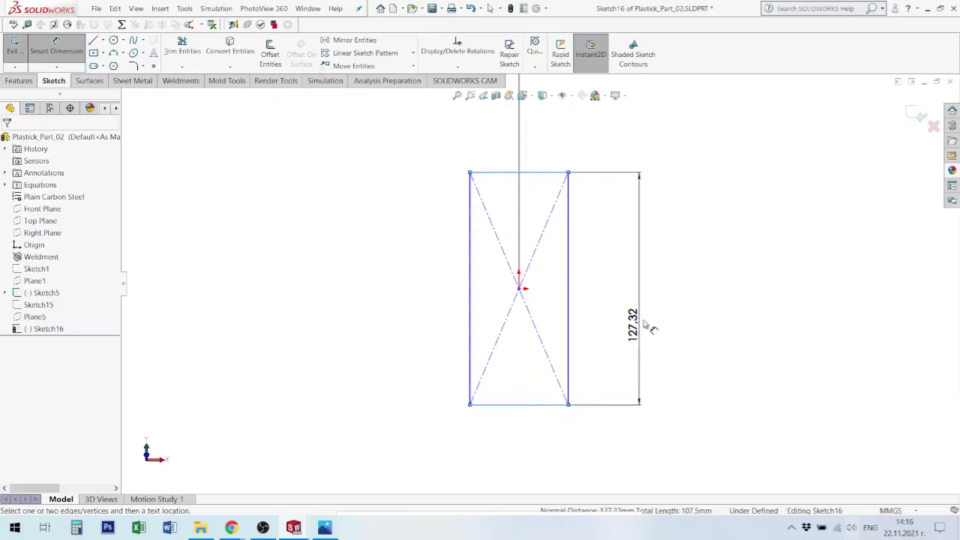
left_click(646, 324)
key("Return")
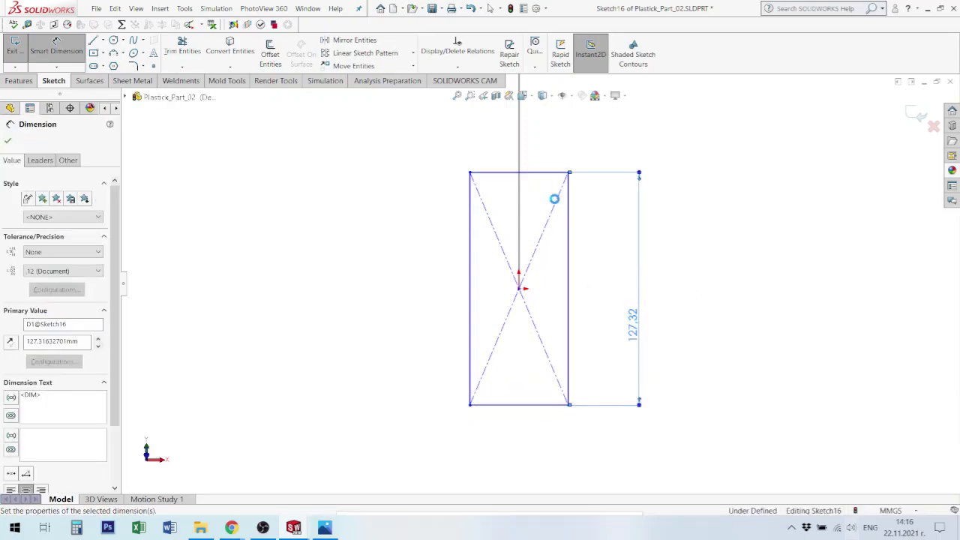
Step: Dimension the rectangle's width between its vertical edges and set it to 17 mm
left_click(470, 291)
left_click(567, 289)
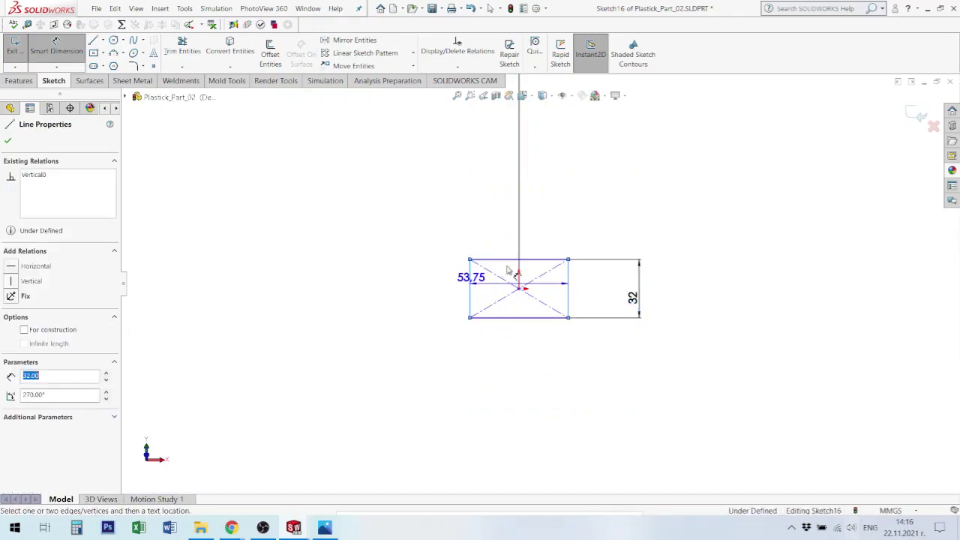
left_click(542, 238)
type("17")
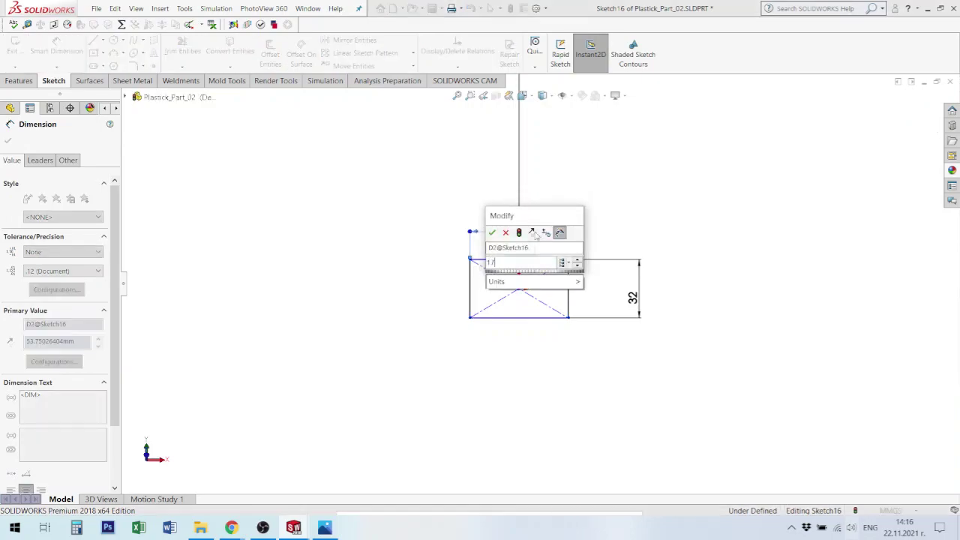
key("Return")
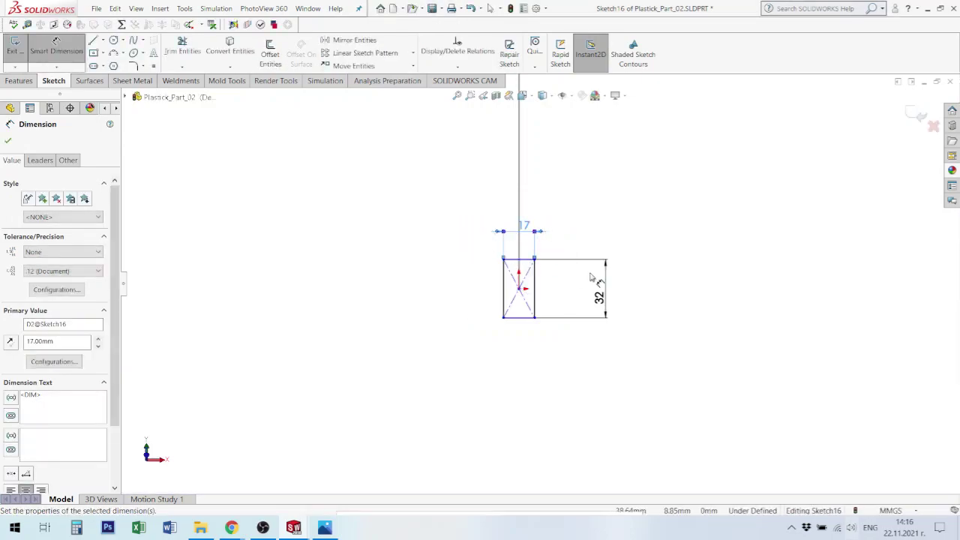
scroll(550, 281, "down", 3)
left_click(558, 311)
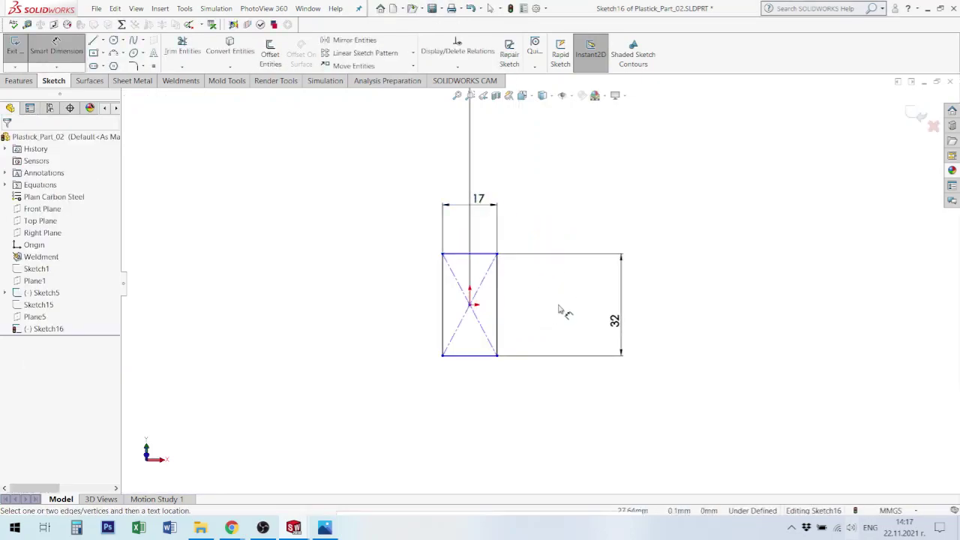
key("Escape")
Step: Shift the rectangle down off the sketch origin and try making its center point coincident with the part origin
mouse_move(471, 308)
left_mouse_down()
mouse_move(473, 355)
mouse_move(473, 298)
mouse_move(474, 320)
left_mouse_up()
left_click(471, 304, "ctrl")
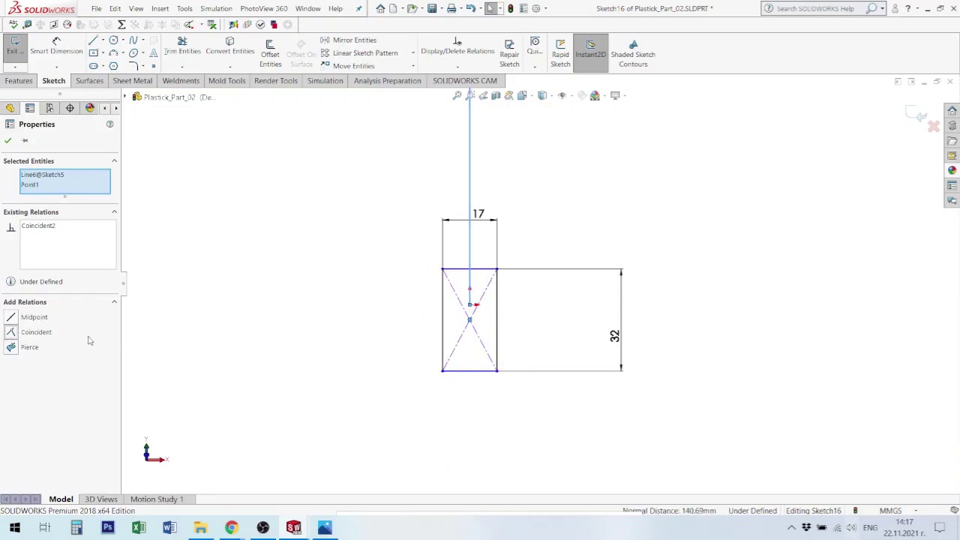
left_click(556, 323)
left_click(470, 309)
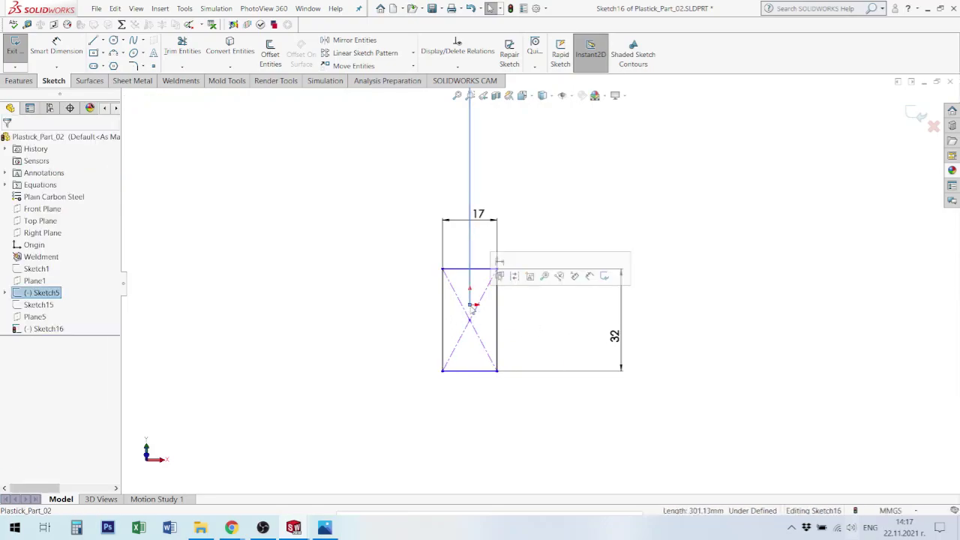
scroll(452, 317, "down", 5)
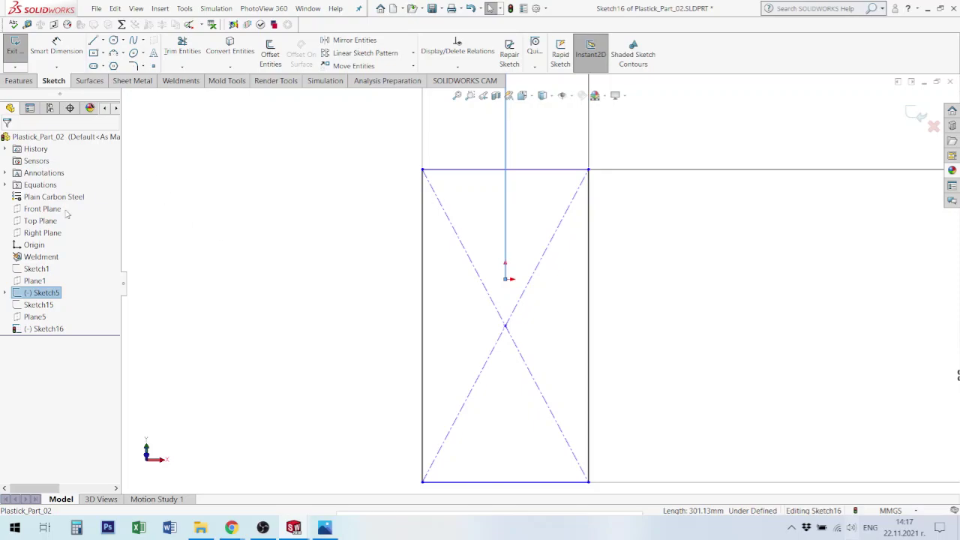
left_click(31, 248)
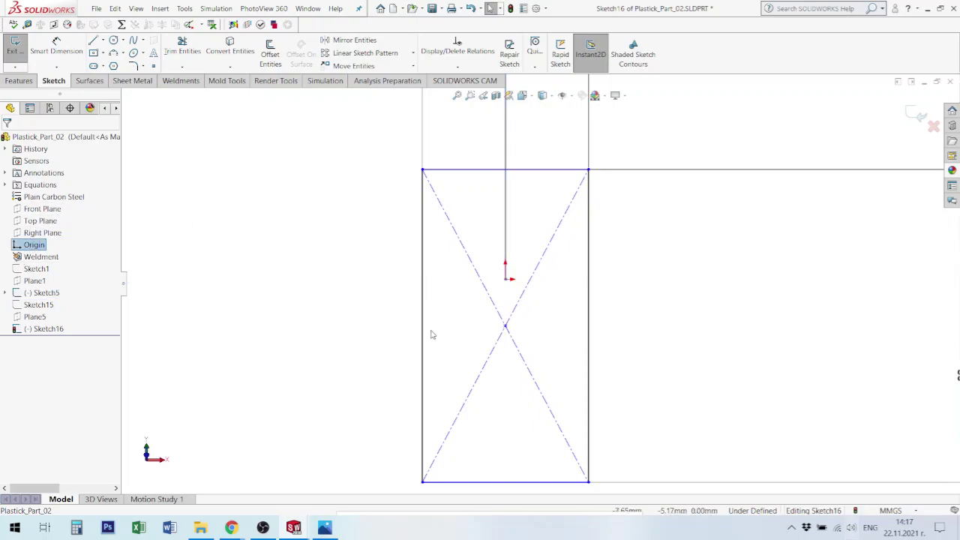
left_click(506, 328, "ctrl")
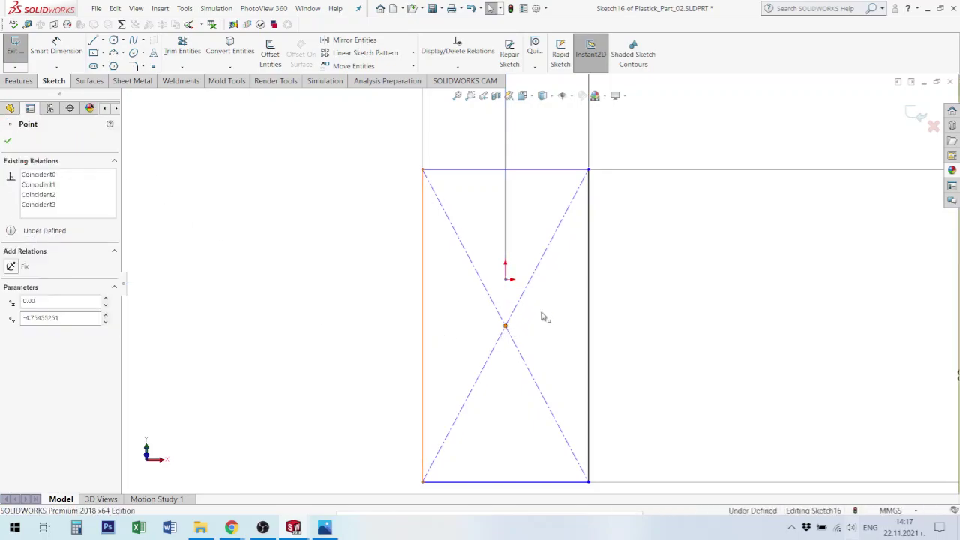
left_click(564, 283)
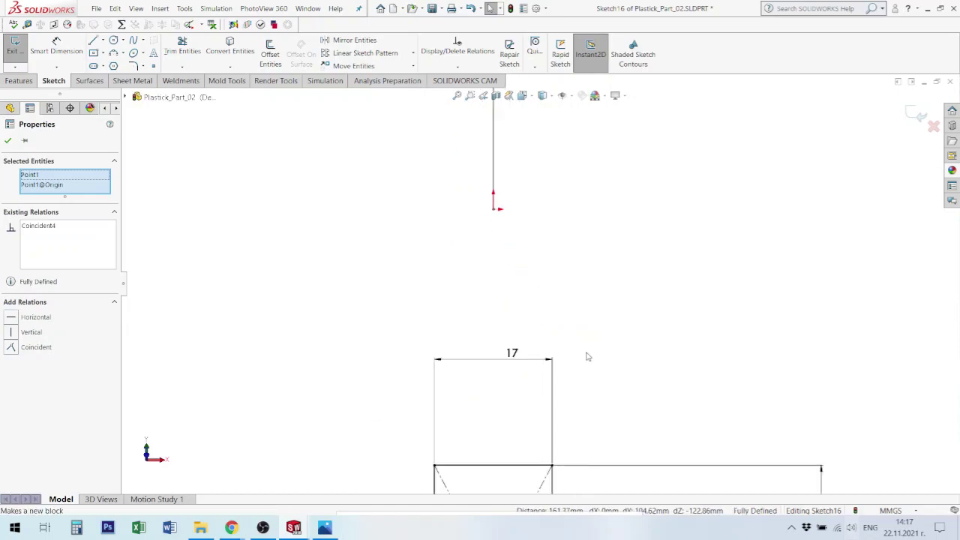
Step: Check the rectangle's position against the rollator picture and undo the coincident relation to the part origin
key("f")
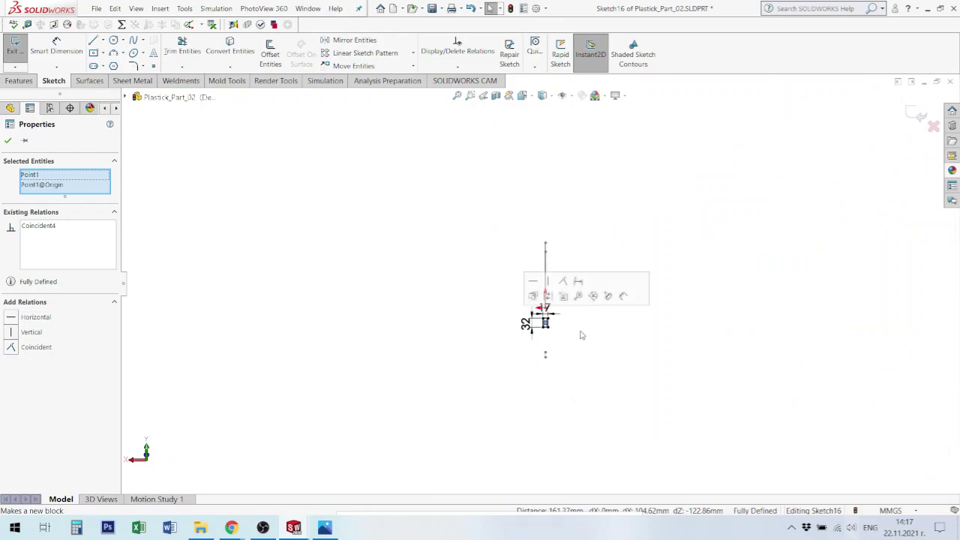
scroll(580, 341, "down", 6)
key("Escape")
mouse_move(487, 322)
middle_mouse_down()
mouse_move(510, 313)
mouse_move(537, 322)
mouse_move(521, 316)
middle_mouse_up()
scroll(255, 282, "down", 2)
scroll(253, 283, "down", 5)
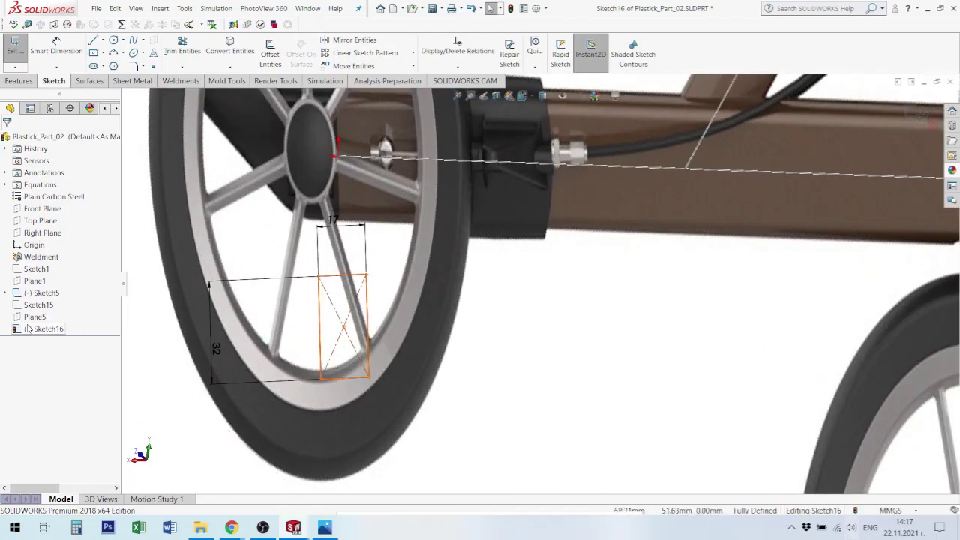
key("ctrl+z")
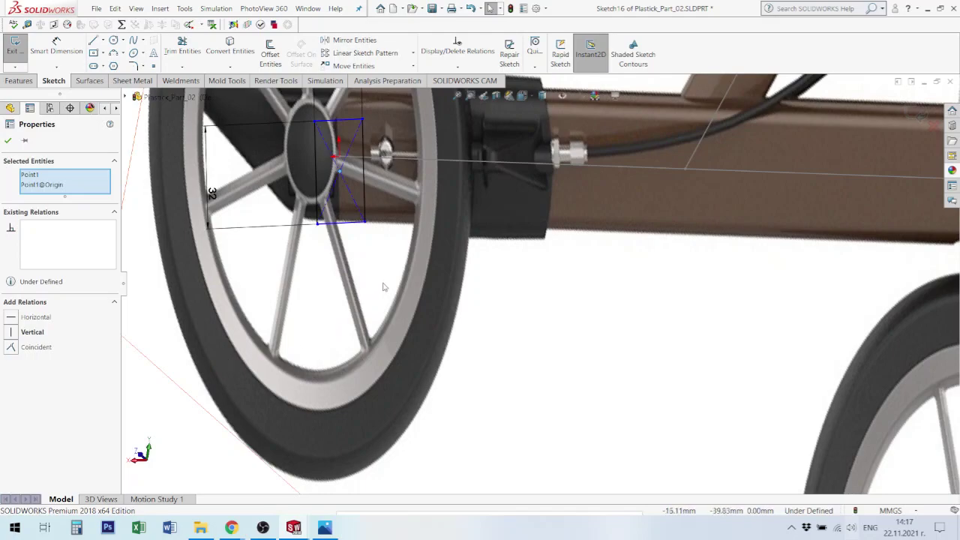
Step: Add a Pierce relation between the rectangle's center point and the lower tube's centerline in Sketch5
scroll(327, 160, "down", 2)
scroll(368, 188, "up", 3)
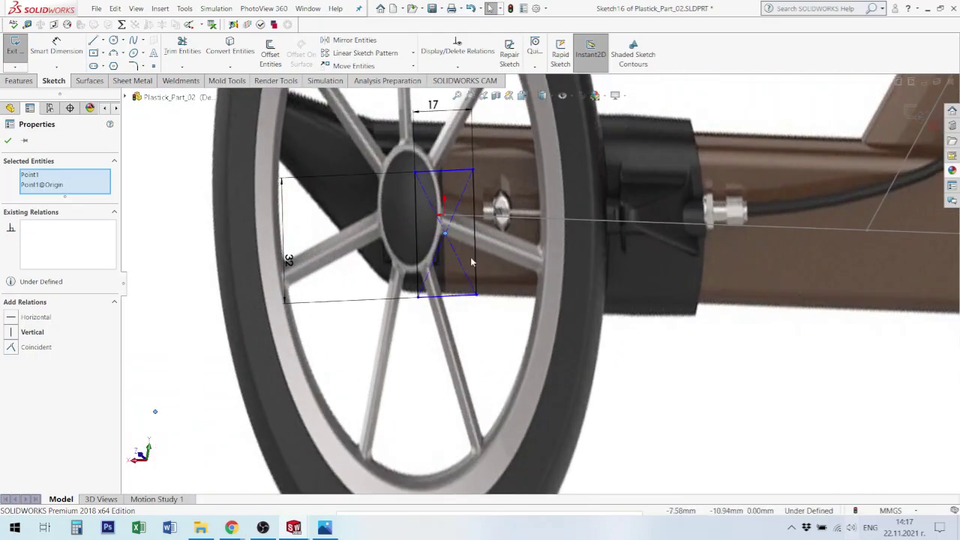
left_click(446, 238)
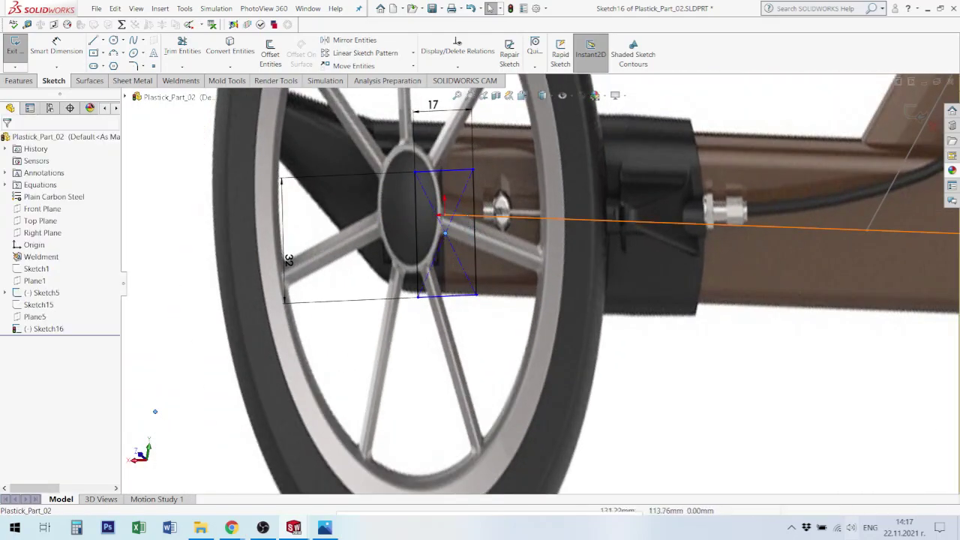
left_click(446, 235, "ctrl")
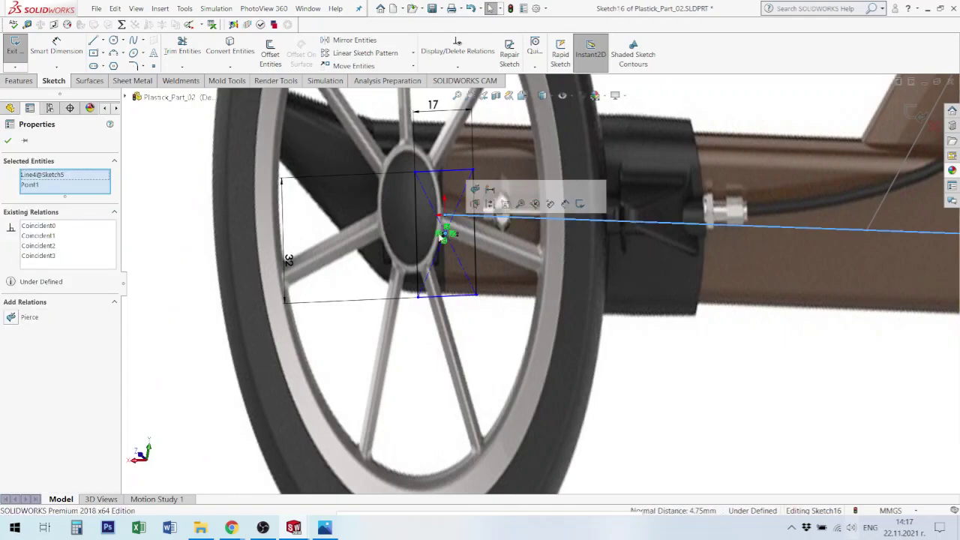
left_click(12, 317)
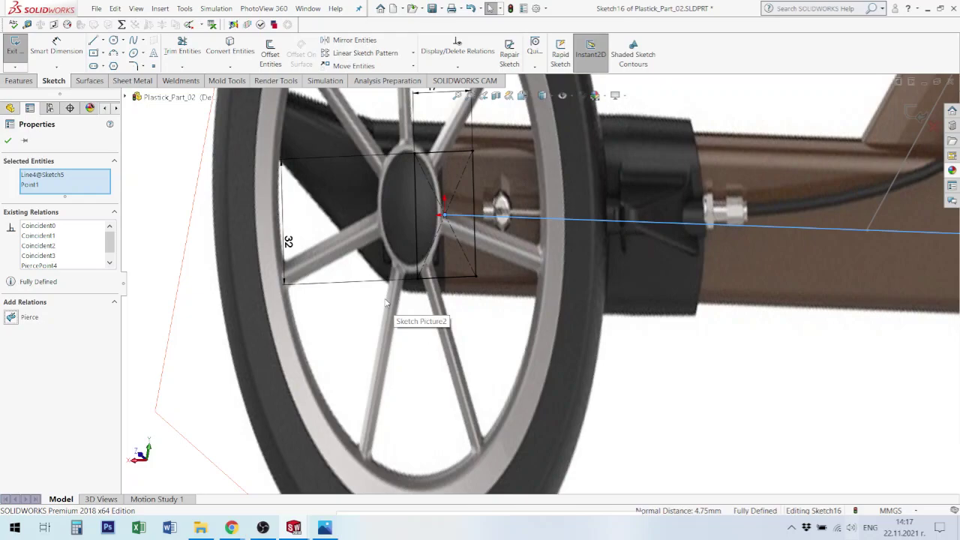
scroll(448, 267, "up", 2)
middle_click_drag(453, 262, 408, 256)
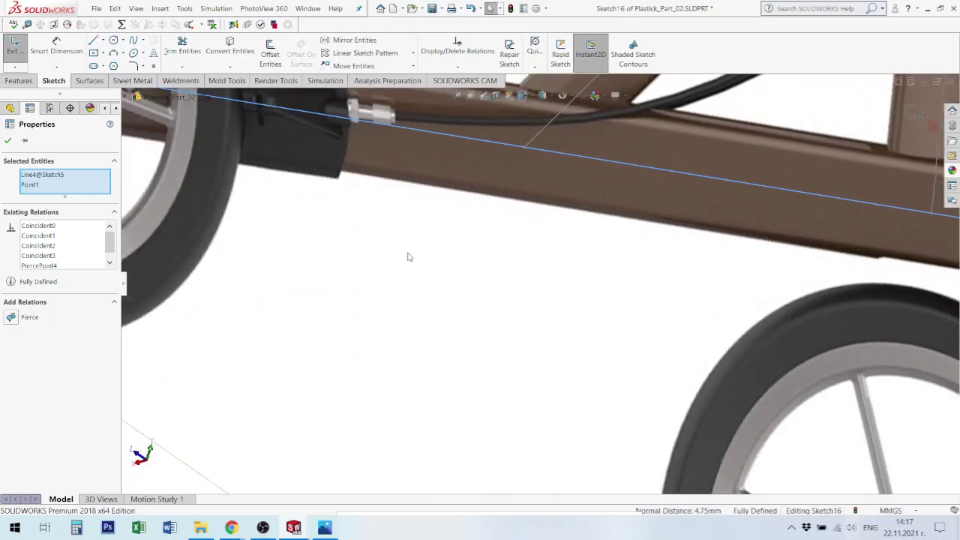
scroll(408, 257, "up", 3)
key("ctrl+8")
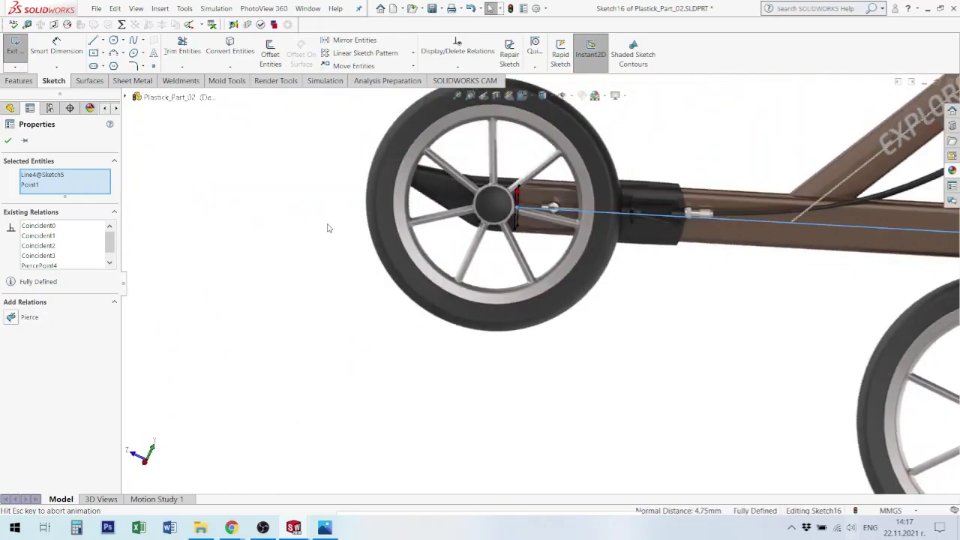
scroll(501, 304, "down", 5)
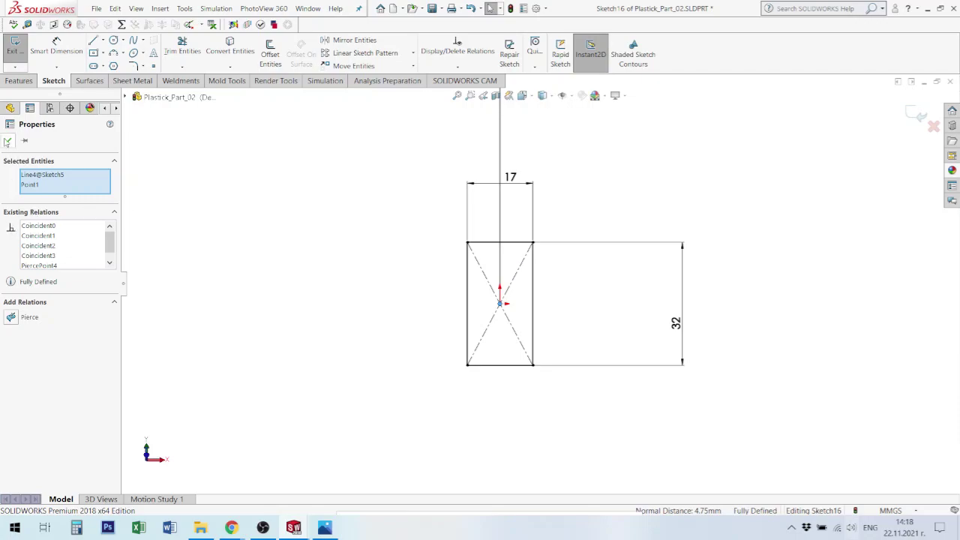
left_click(7, 142)
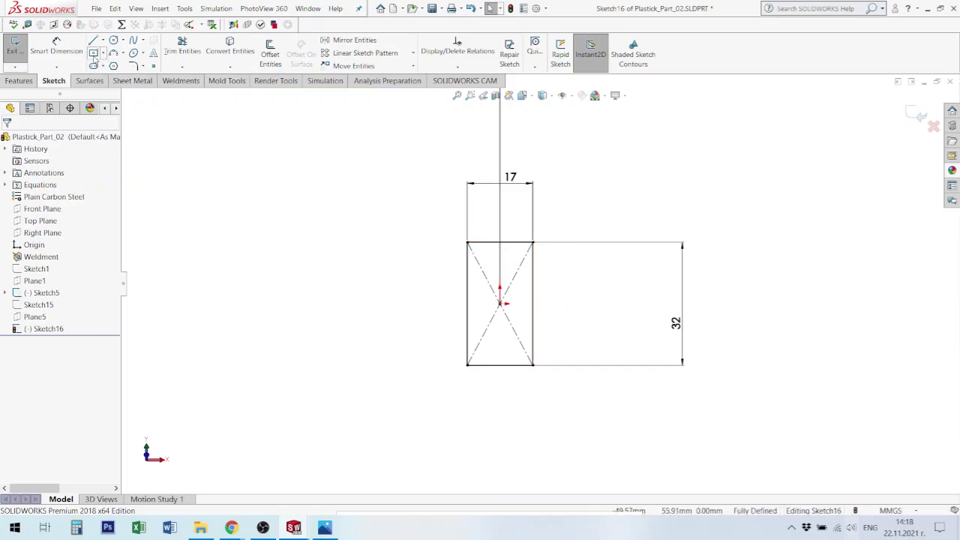
Step: Round all four corners of the rectangle with 1.5 mm sketch fillets
left_click(132, 66)
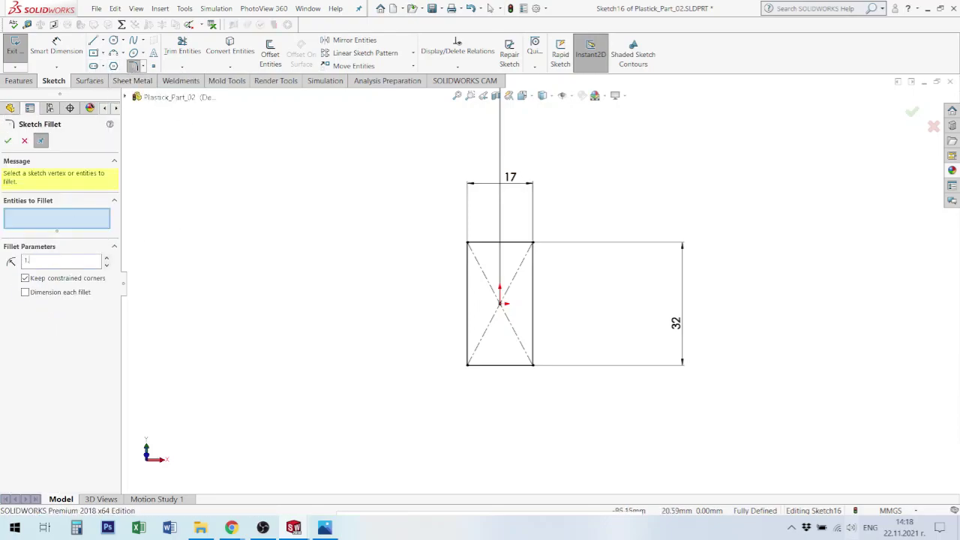
left_click(469, 245)
left_click(533, 246)
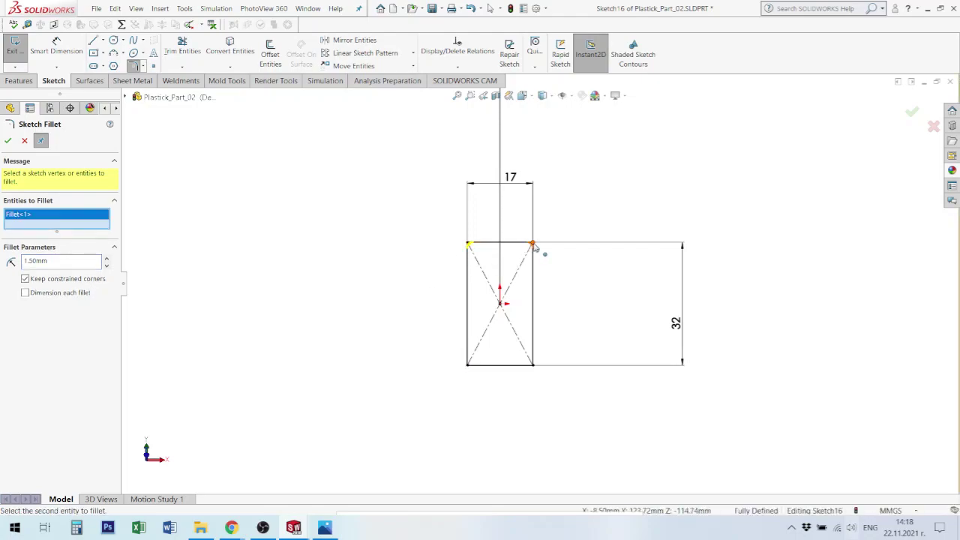
left_click(534, 366)
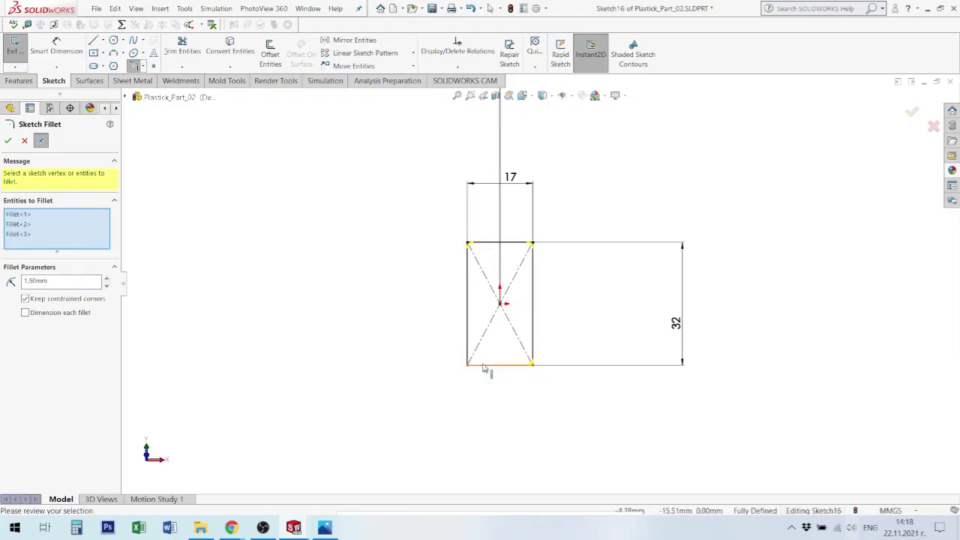
left_click(469, 366)
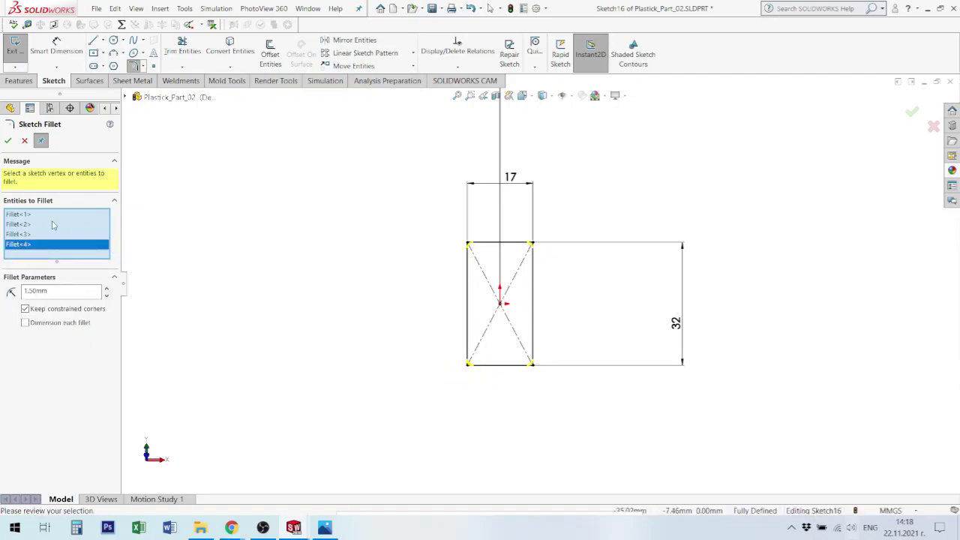
left_click(8, 141)
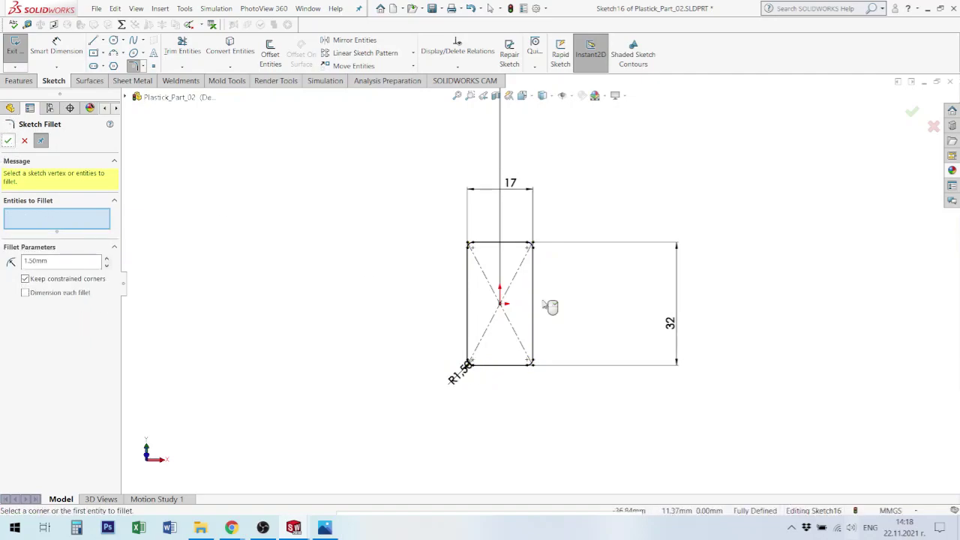
Step: Finish the corner fillets, start a boss extrude of the 17 by 32 mm profile and reverse its direction into the frame tube
left_click(18, 79)
scroll(528, 285, "up", 2)
middle_click_drag(525, 287, 485, 301)
scroll(485, 303, "up", 3)
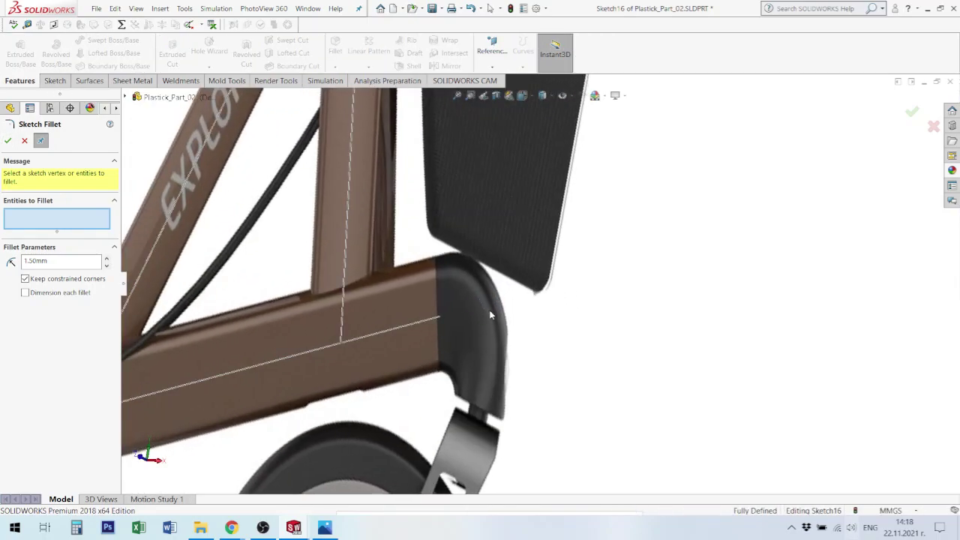
scroll(308, 352, "up", 6)
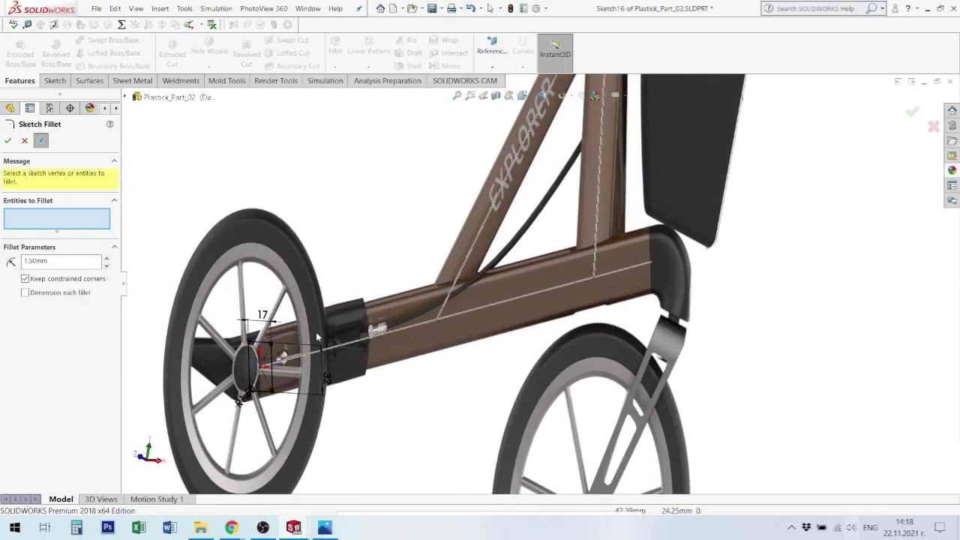
left_click(8, 139)
left_click(20, 54)
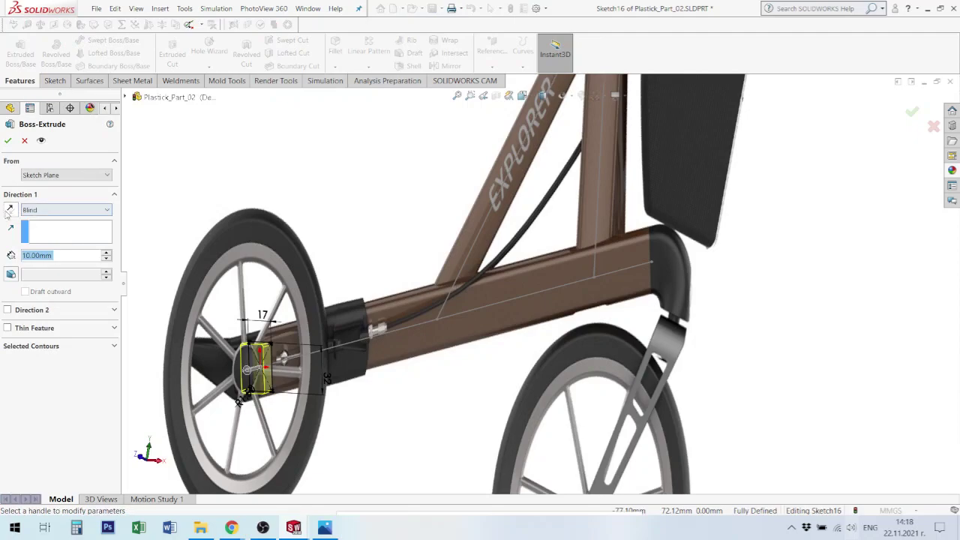
left_click(11, 210)
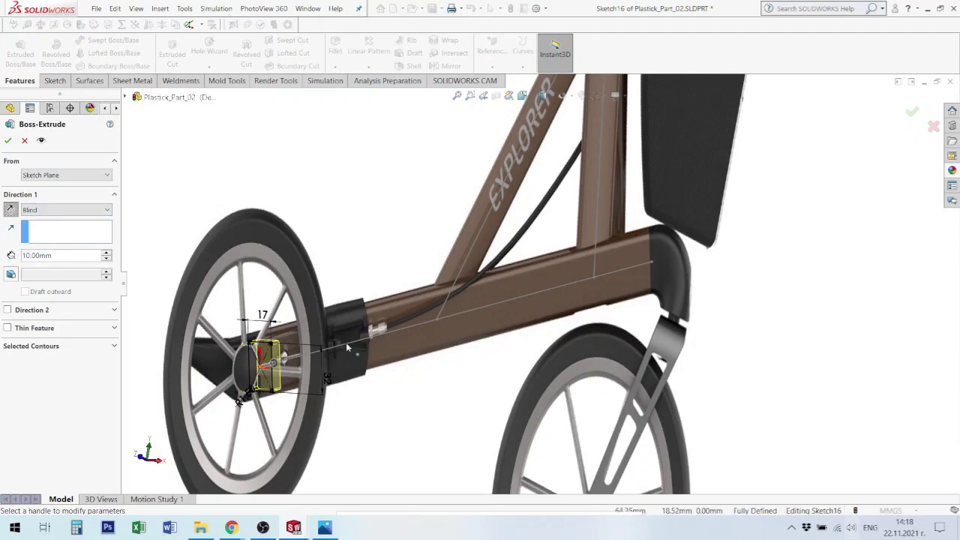
Step: Set the blind extrusion depth to 40 mm and accept the extrusion
middle_click_drag(335, 352, 324, 350)
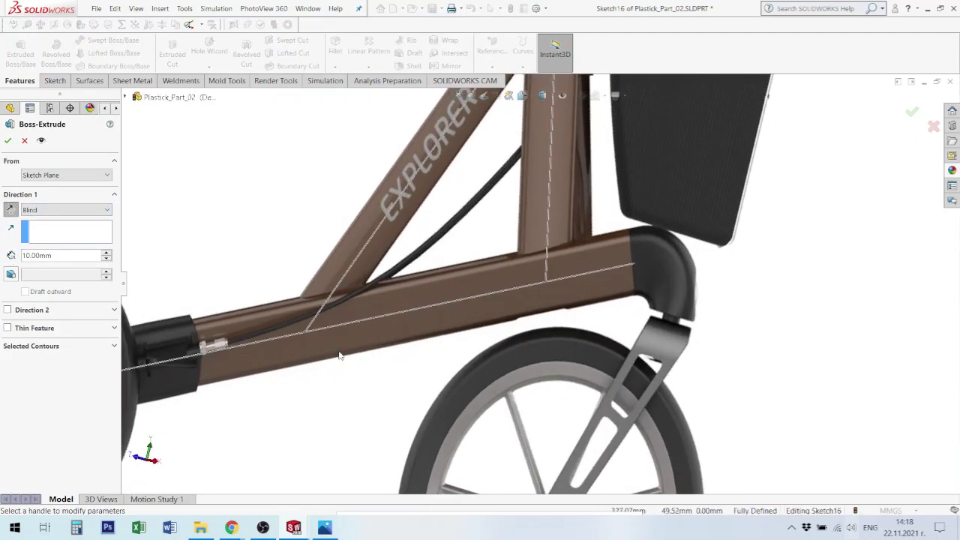
scroll(343, 320, "up", 3)
scroll(213, 371, "down", 4)
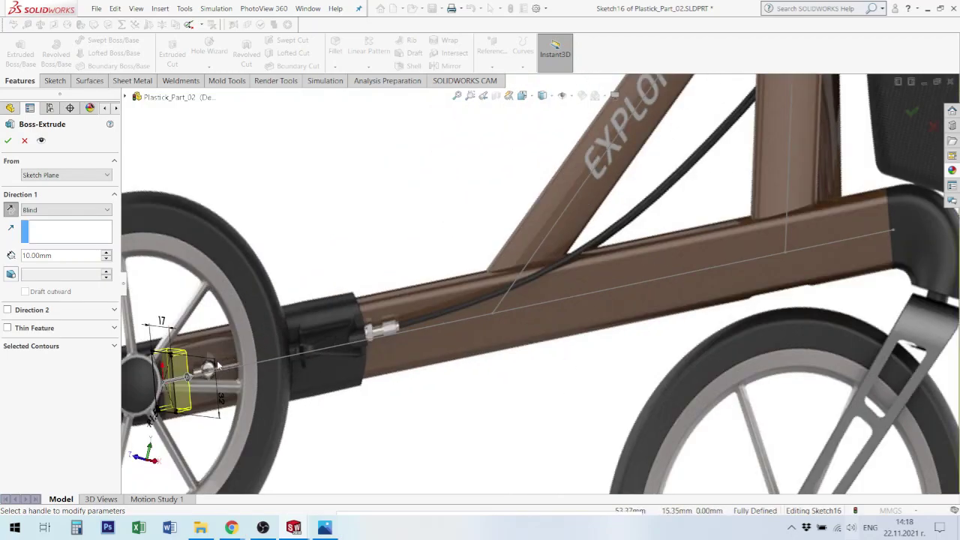
middle_click_drag(199, 358, 188, 357)
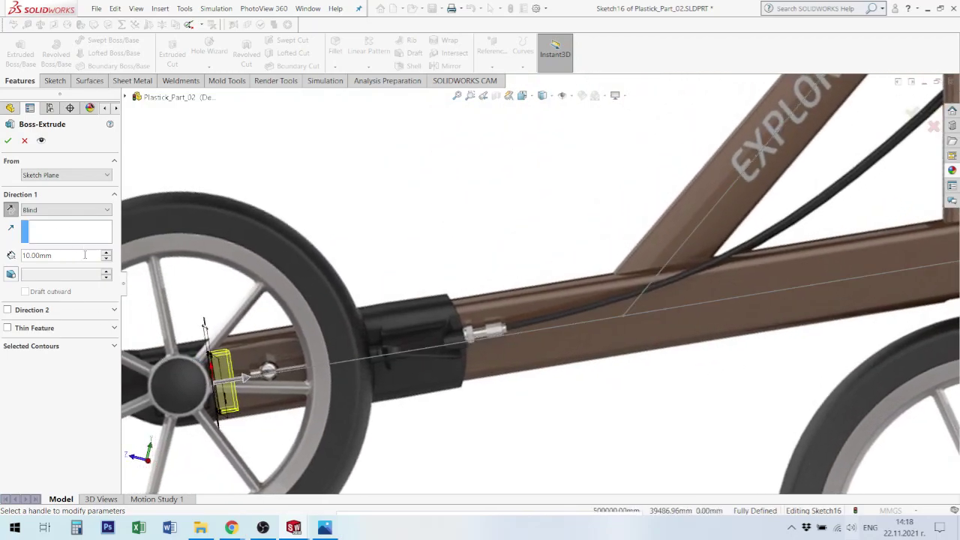
left_click(107, 253)
left_click(107, 253)
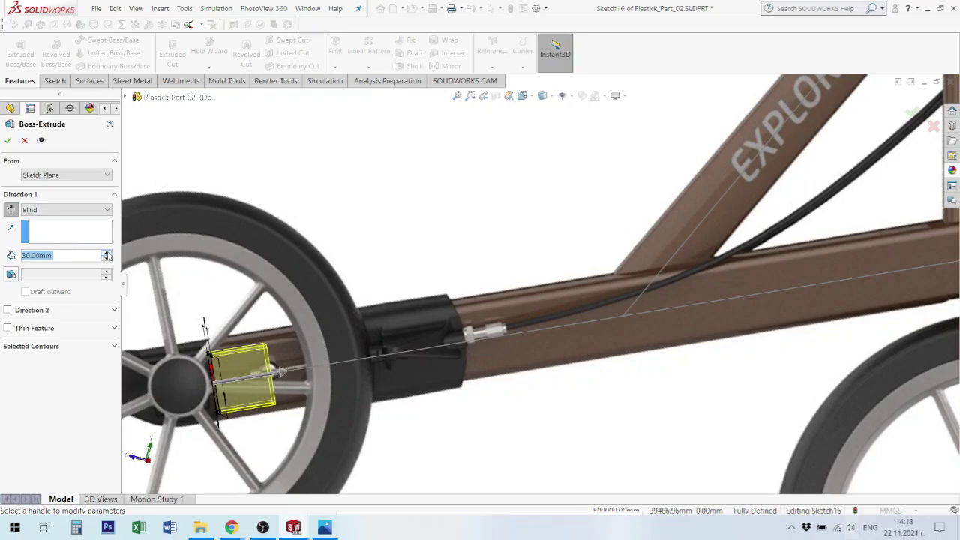
left_click(107, 252)
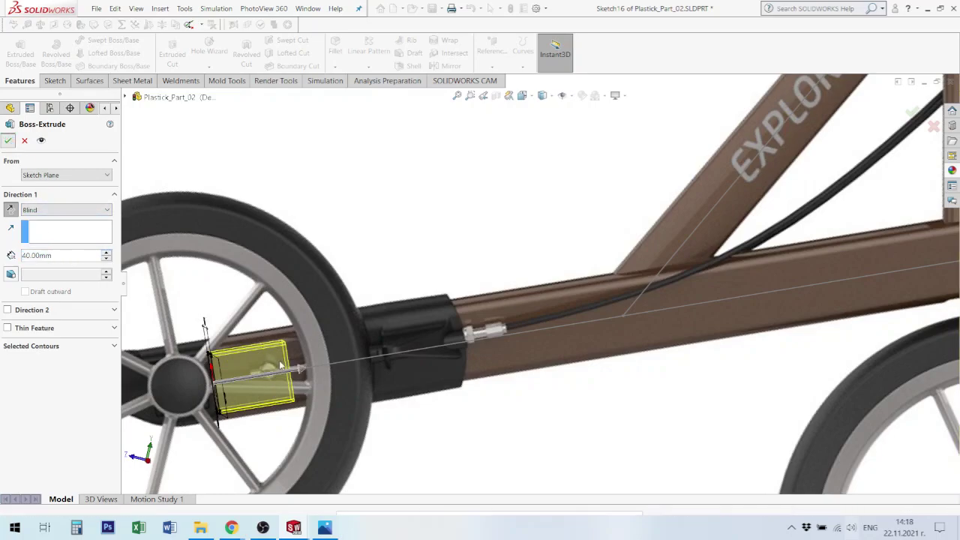
left_click(7, 141)
Step: Start a line sketch on the Right Plane, viewed normal to the plane and framed on the extruded block and wheel hub
middle_click_drag(276, 363, 237, 372)
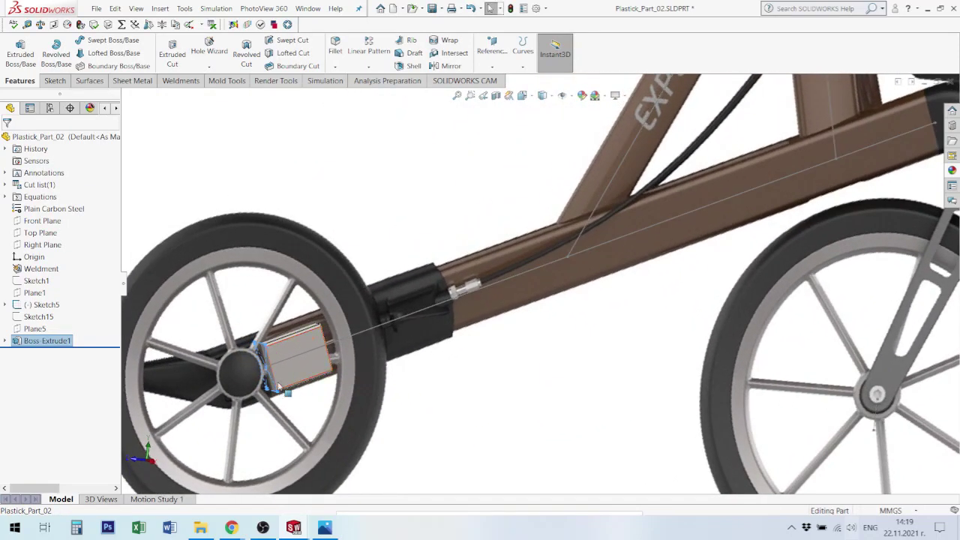
scroll(236, 371, "up", 3)
scroll(315, 358, "down", 6)
mouse_move(432, 304)
middle_mouse_down()
mouse_move(405, 283)
mouse_move(388, 304)
mouse_move(390, 267)
middle_mouse_up()
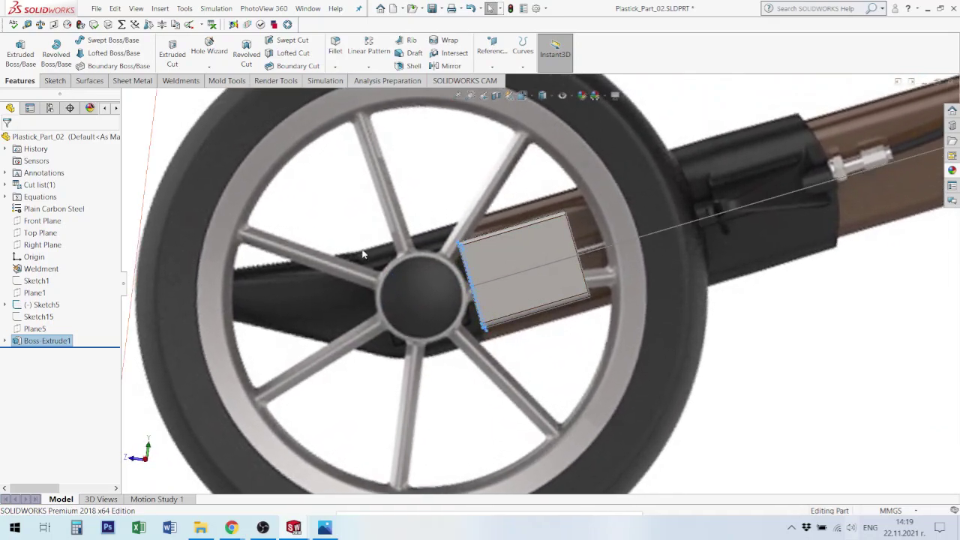
scroll(315, 313, "up", 3)
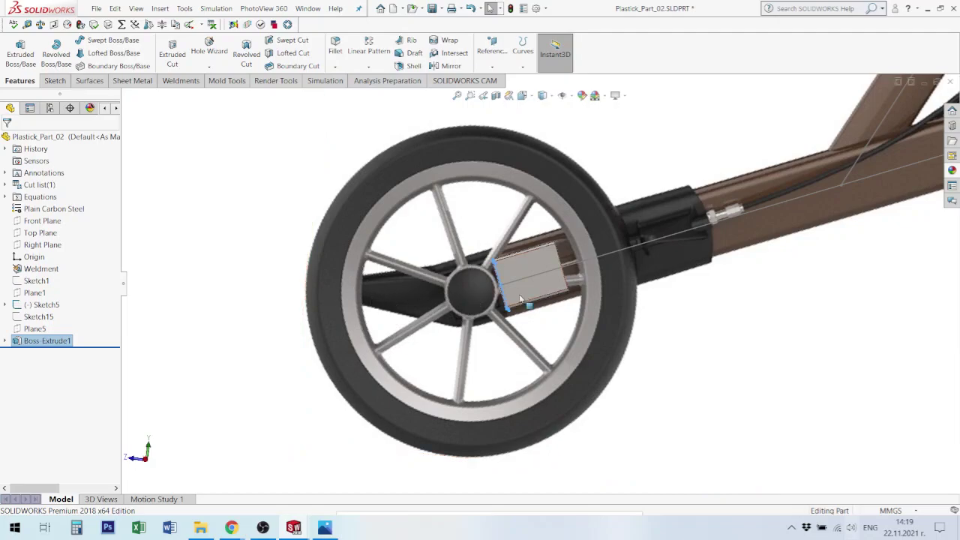
left_click(41, 246)
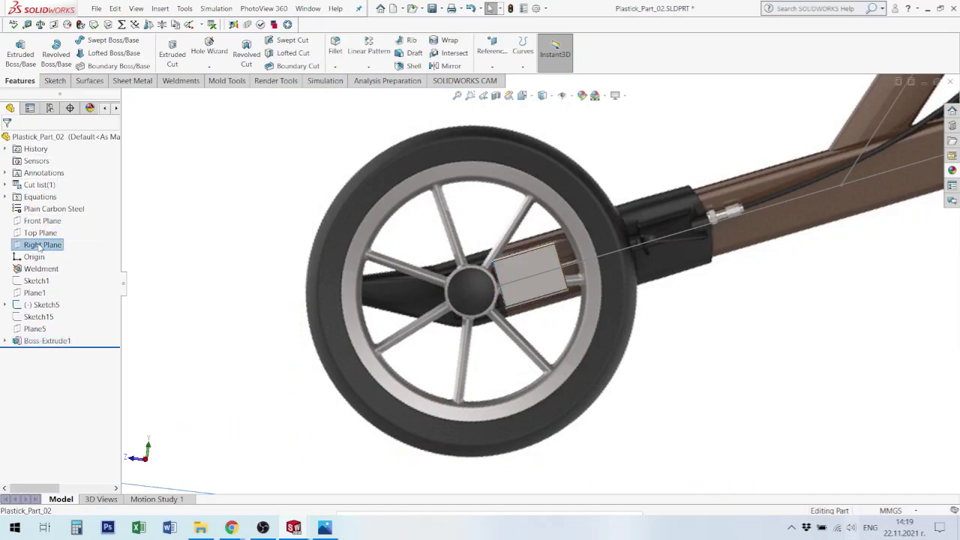
key("ctrl+8")
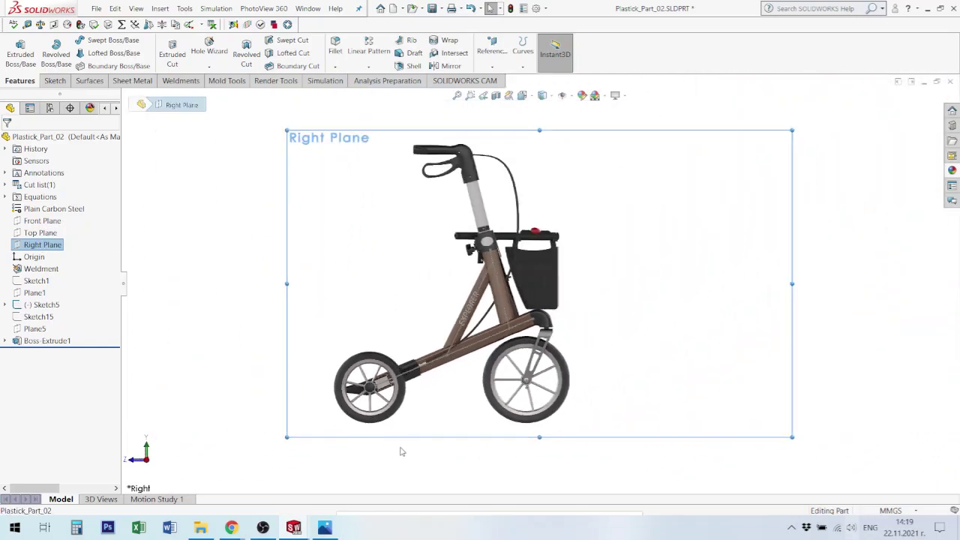
scroll(406, 426, "down", 6)
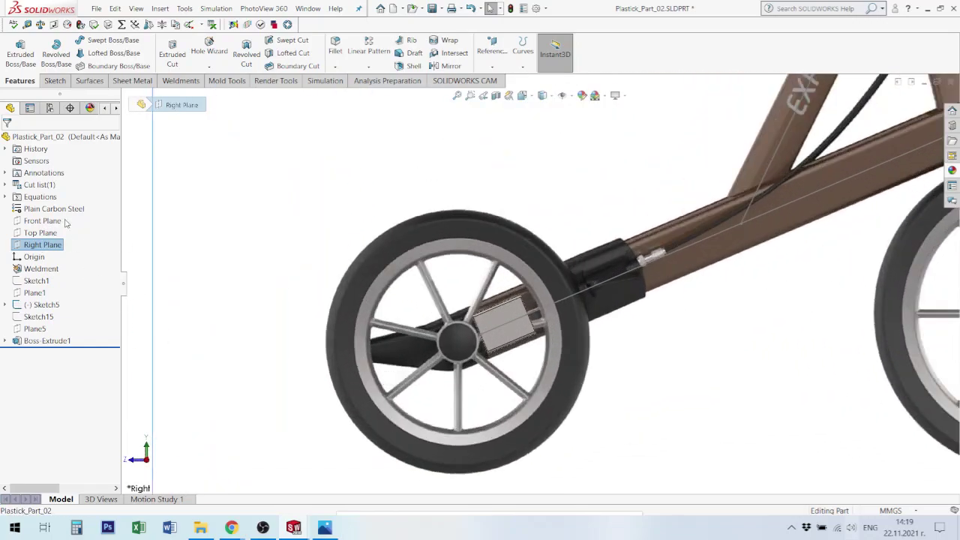
left_click(59, 81)
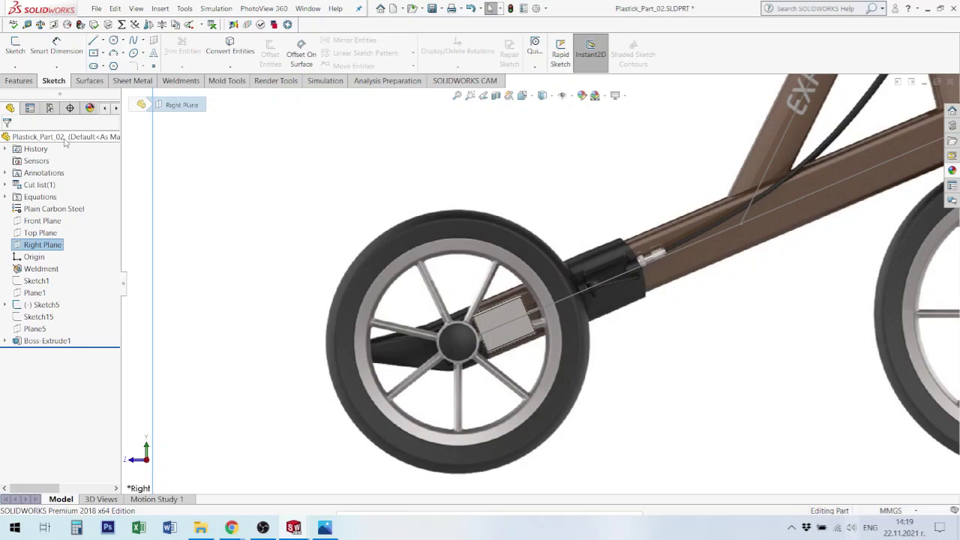
scroll(493, 324, "down", 5)
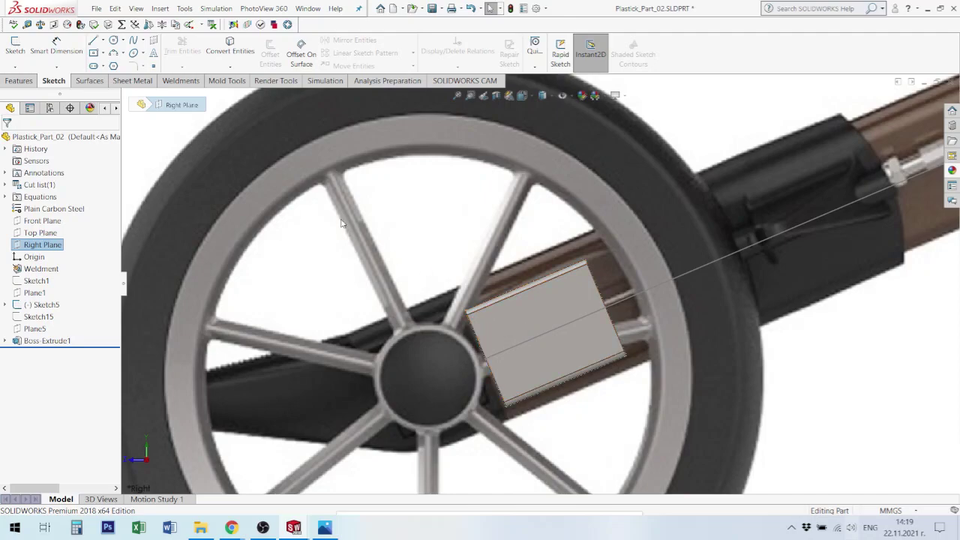
scroll(328, 358, "up", 2)
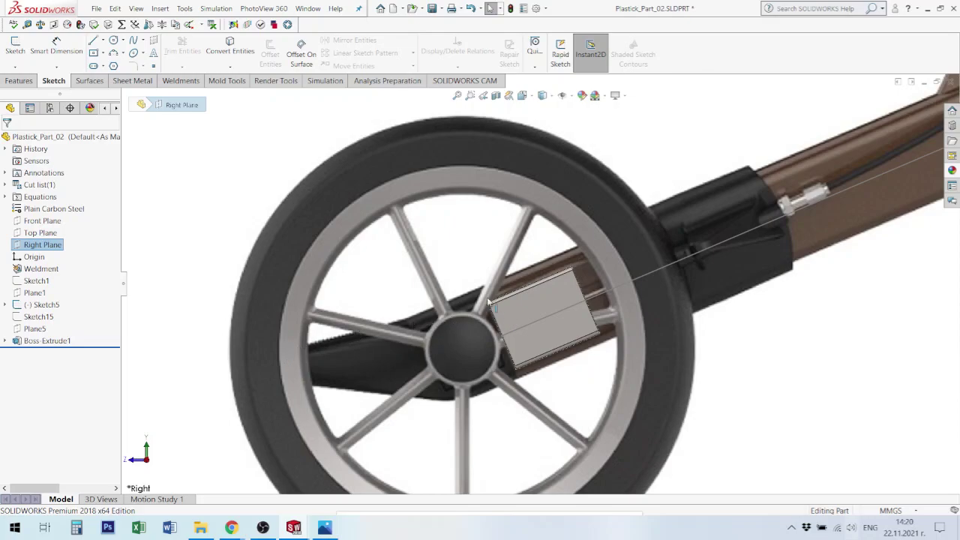
left_click(94, 40)
scroll(507, 342, "down", 4)
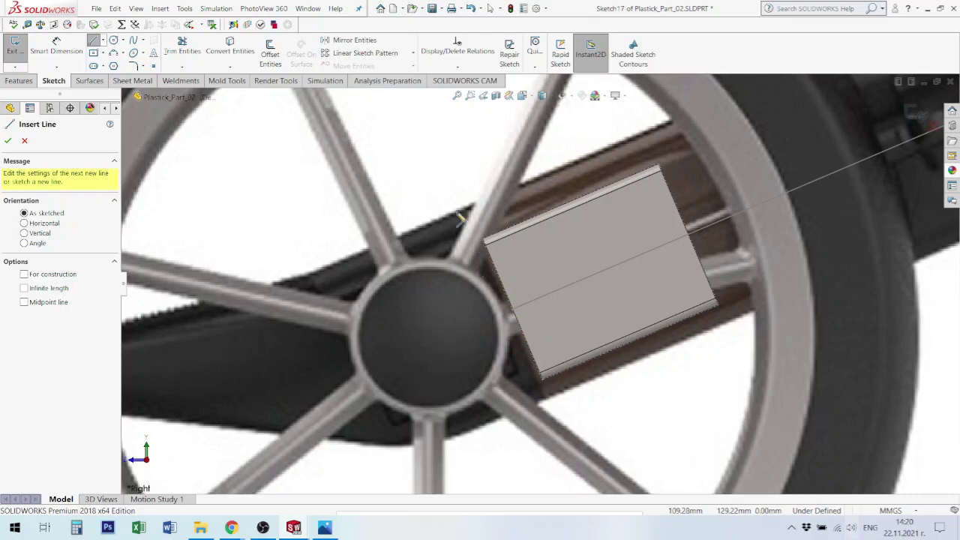
Step: Trace the part's upper outline from the block's end midpoint: about 24.5 mm up, along the top edge, and about 107 mm out past the wheel
left_click(512, 311)
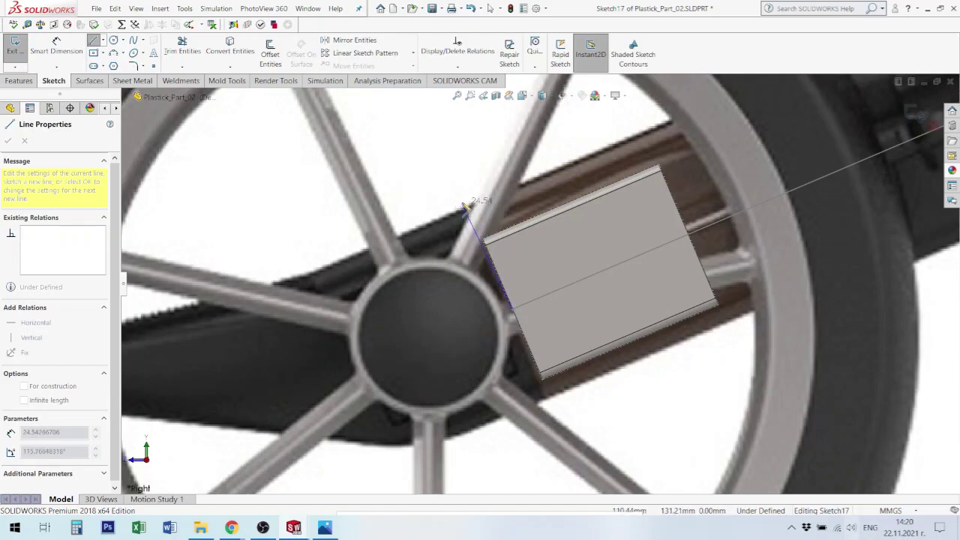
left_click(468, 209)
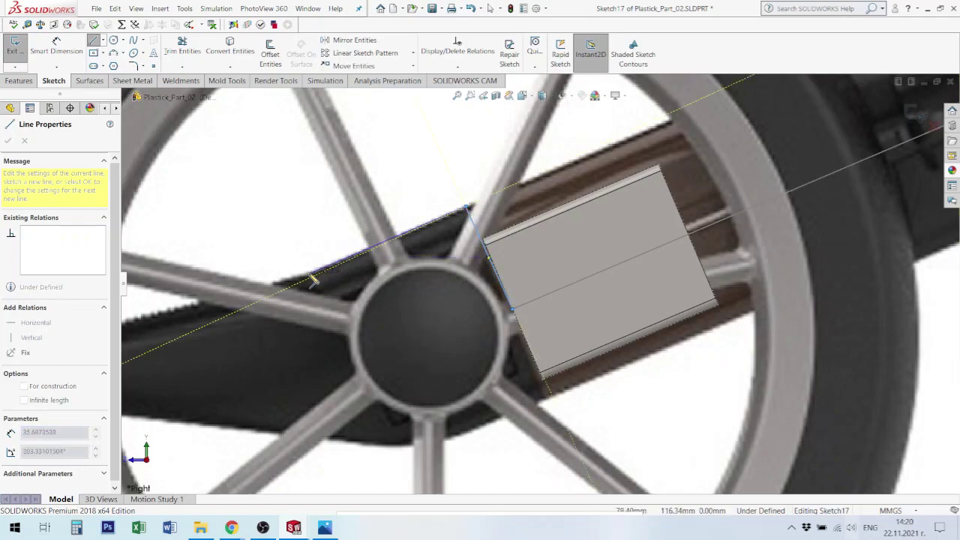
scroll(319, 284, "up", 3)
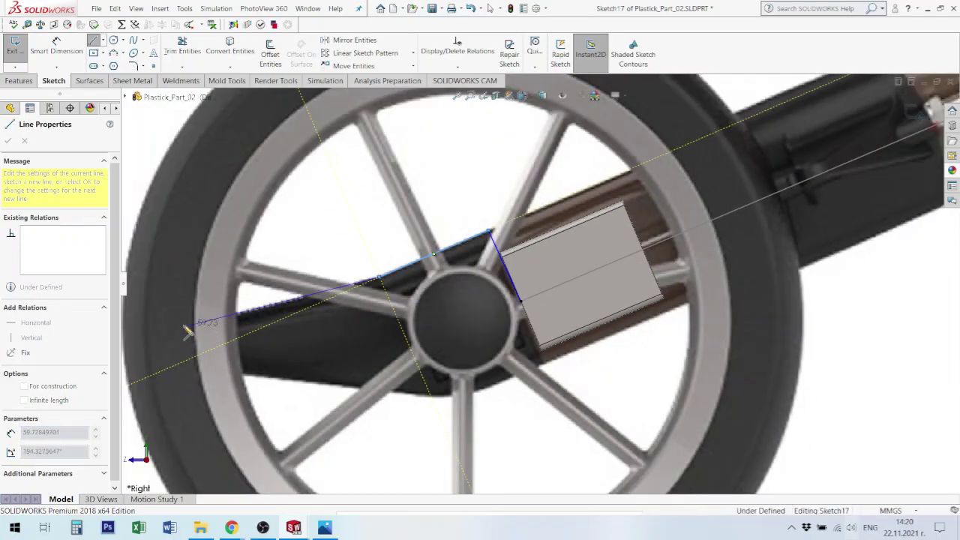
scroll(170, 345, "up", 1)
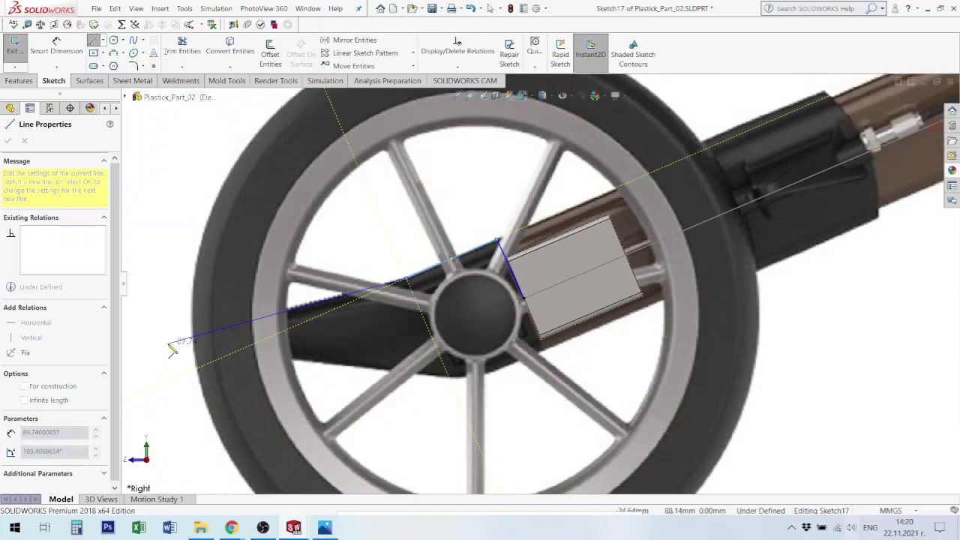
scroll(170, 346, "up", 1)
left_click(192, 343)
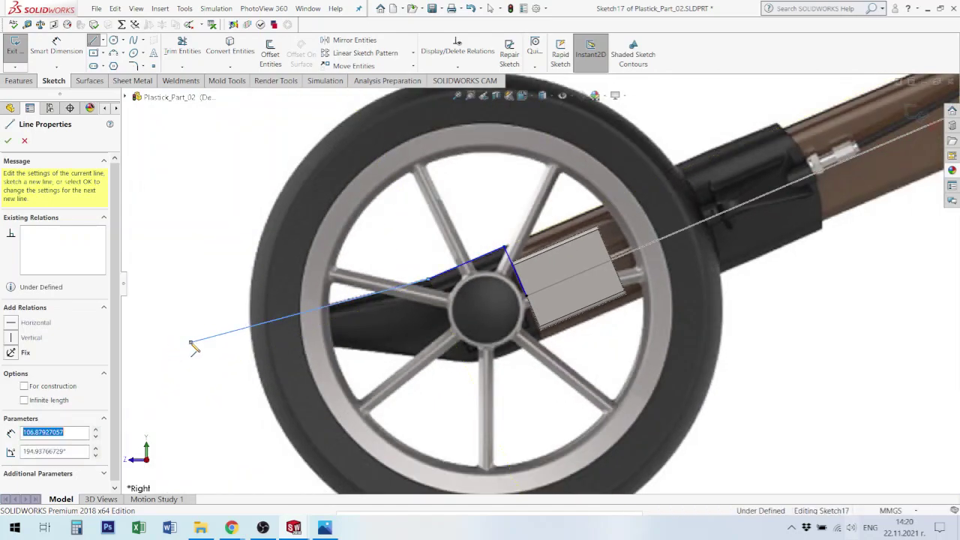
Step: Close the outline along the part's underside, with a line of about 30 mm to the tube corner and about 20 mm back to the start
left_click(481, 363)
scroll(547, 360, "down", 3)
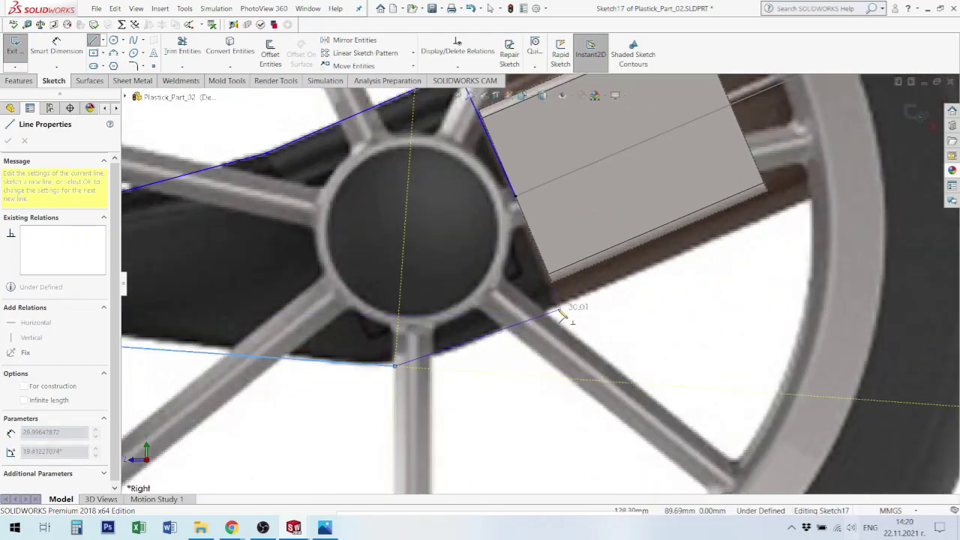
left_click(560, 307)
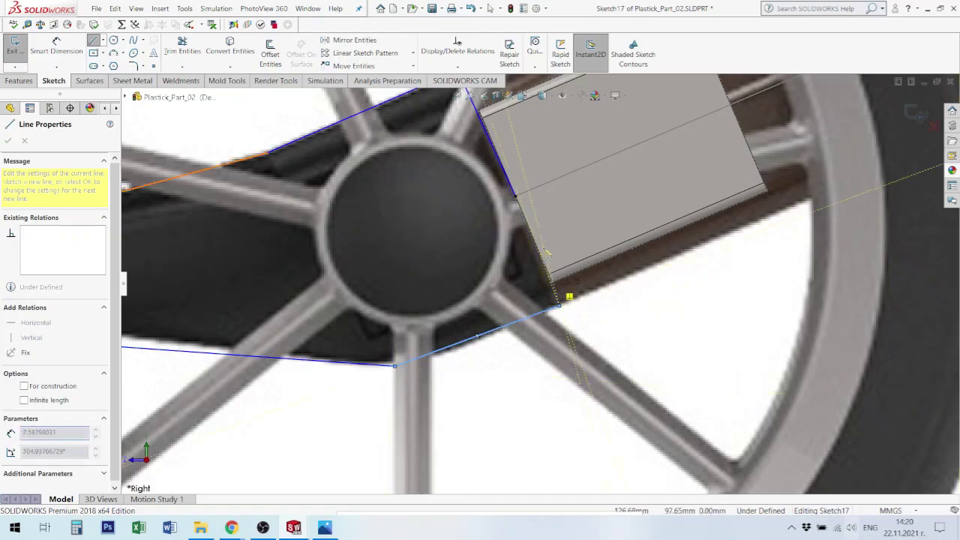
double_click(516, 197)
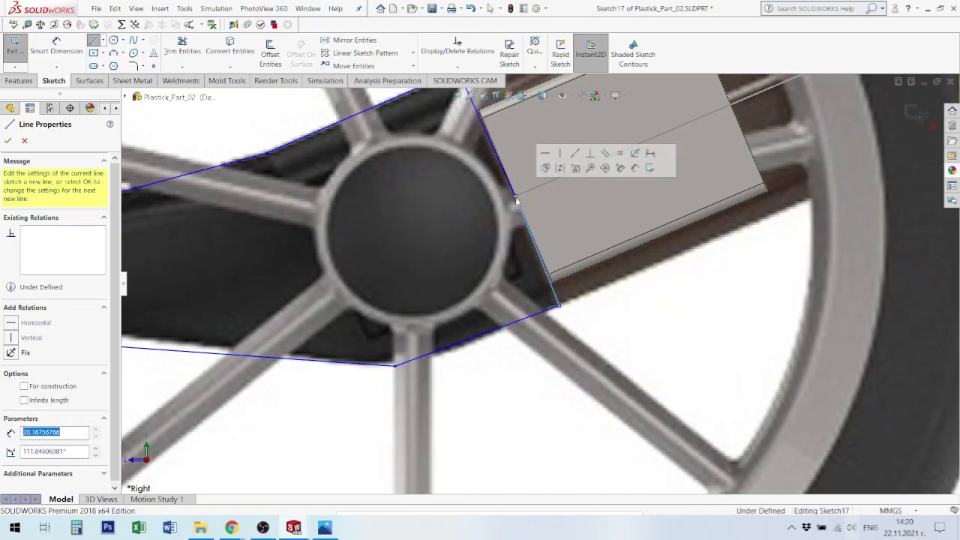
key("Escape")
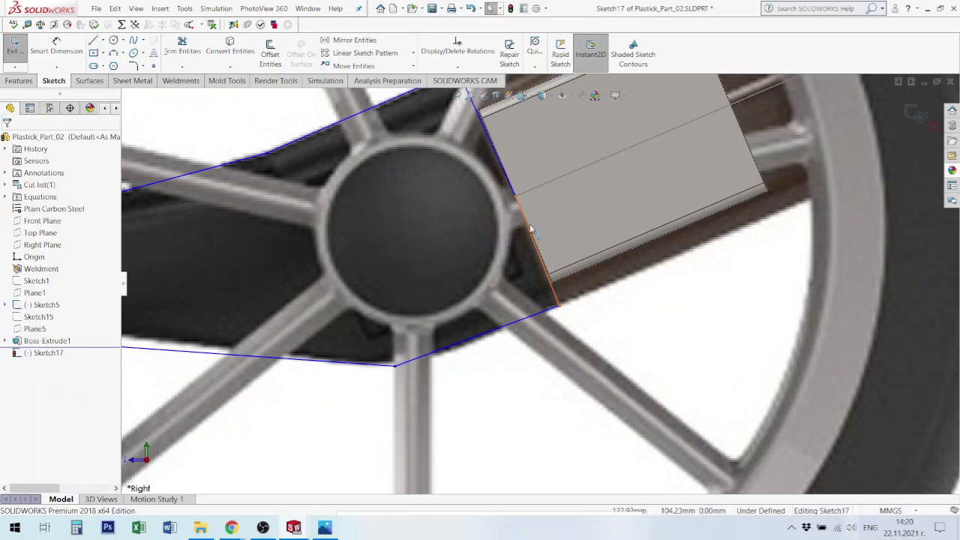
Step: Make the two outline lines at the block's end collinear and shift their lower corner slightly to test the relation
left_click(529, 232)
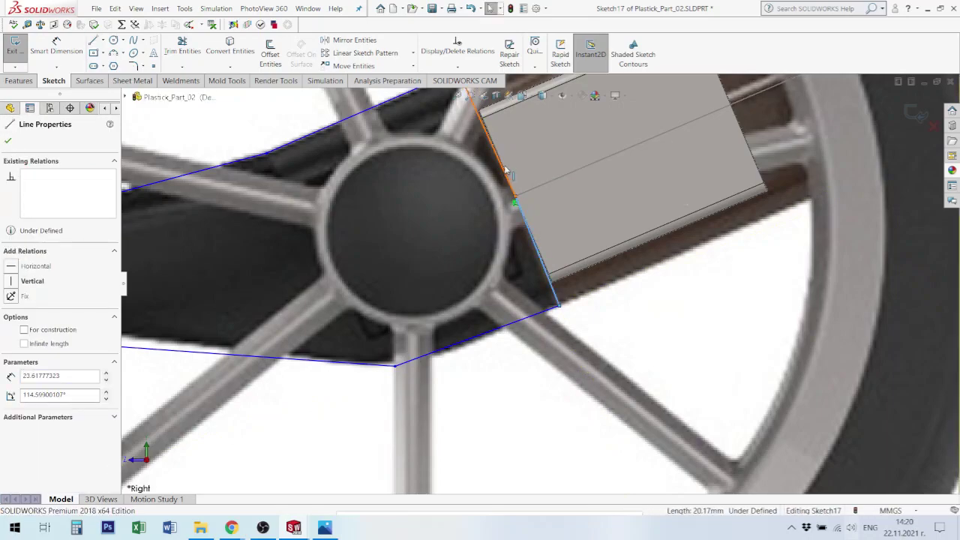
left_click(496, 150, "ctrl")
left_click(562, 121)
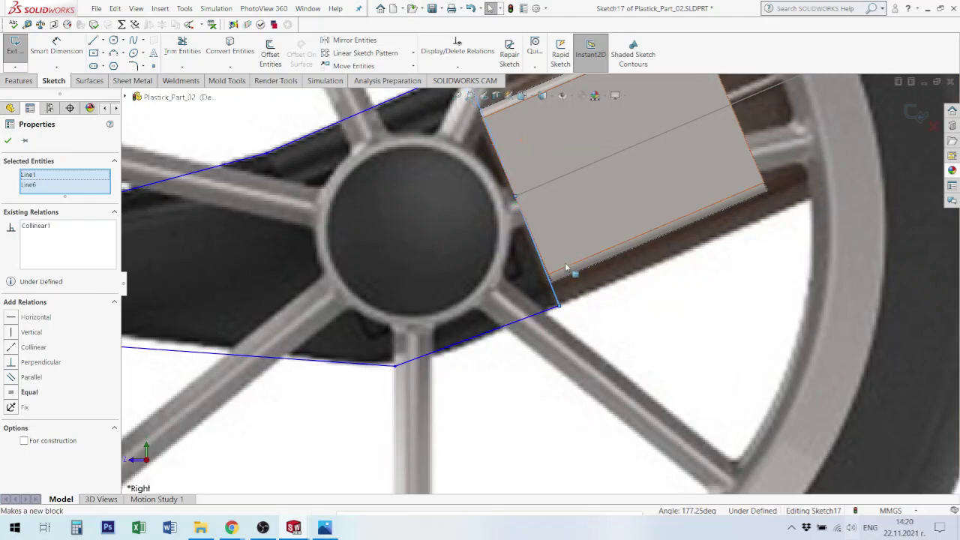
left_click_drag(559, 306, 546, 307)
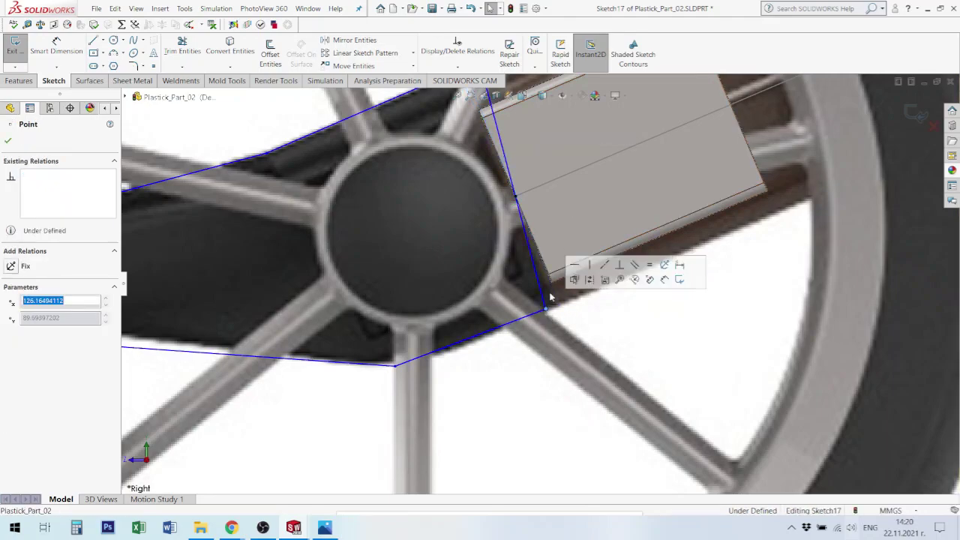
Step: Make the lower end line of the outline collinear with the extruded block's end edge
left_click(541, 259)
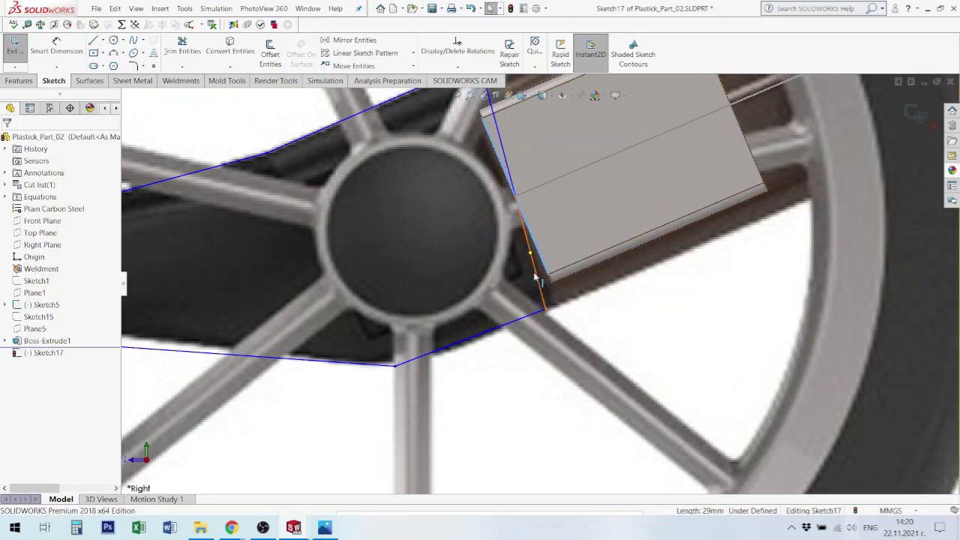
left_click(538, 264)
left_click(593, 263, "ctrl")
left_click(563, 242)
key("Escape")
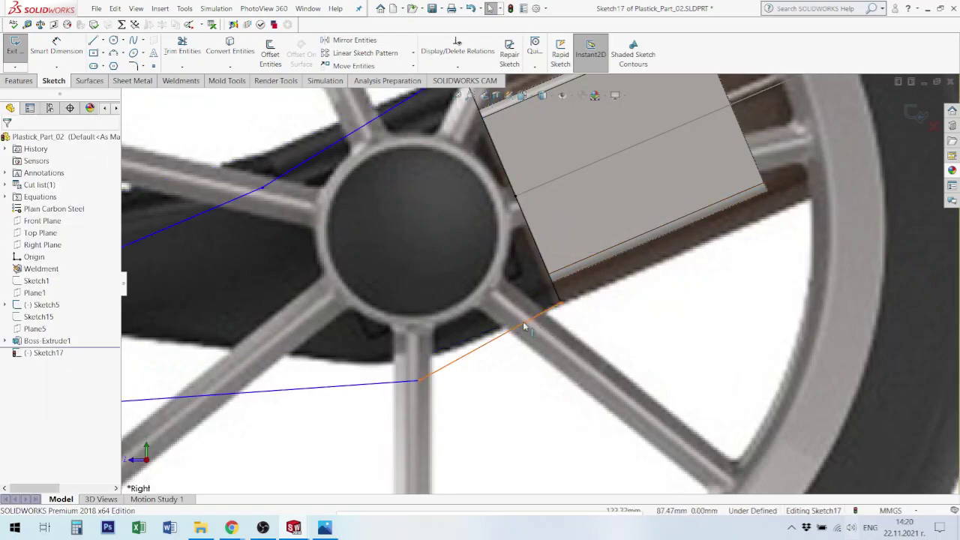
Step: Make the short lower outline line perpendicular to the line along the block's end
left_click(551, 282)
left_click(554, 282, "ctrl")
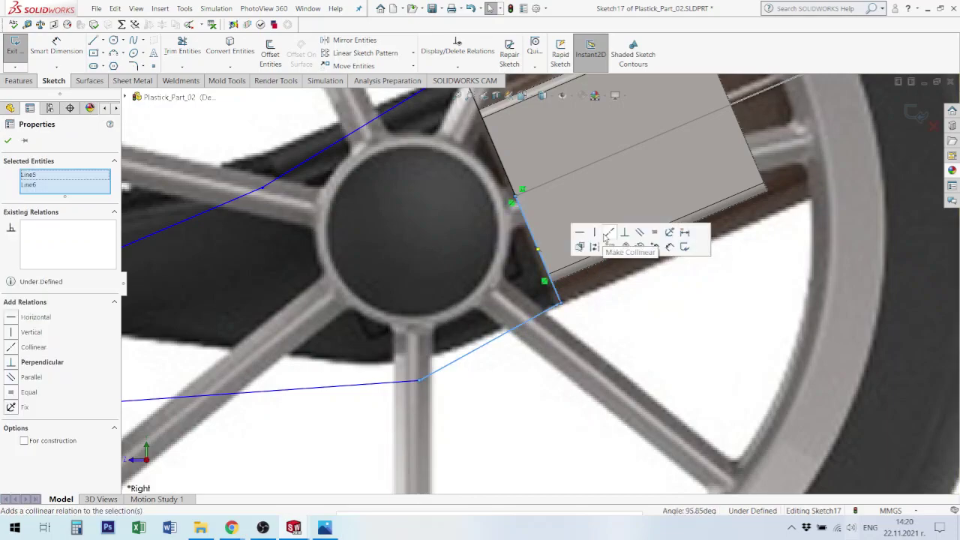
left_click(625, 233)
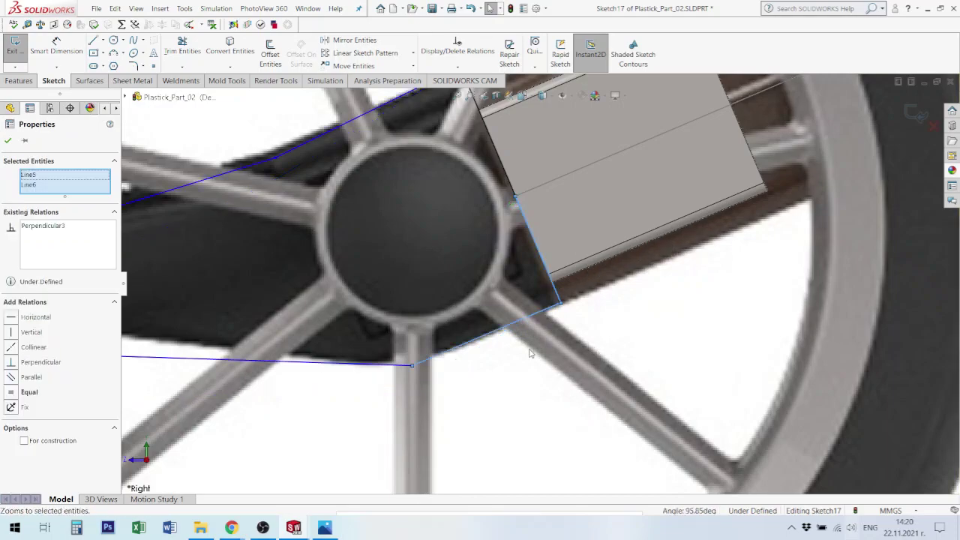
Step: Make the outline's short upper line perpendicular to the line along the block's end
scroll(513, 315, "up", 4)
scroll(513, 228, "down", 3)
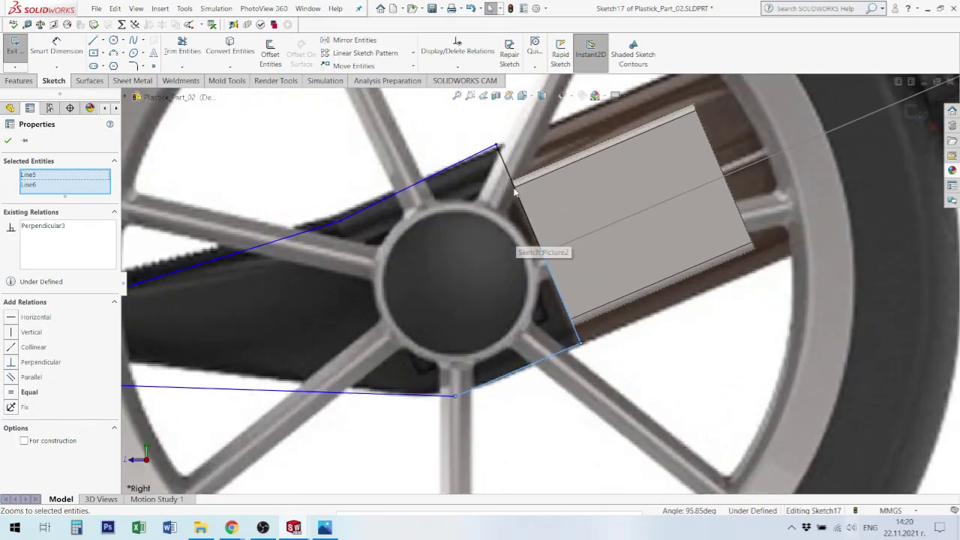
left_click(476, 159)
left_click(508, 172, "ctrl")
left_click(579, 123)
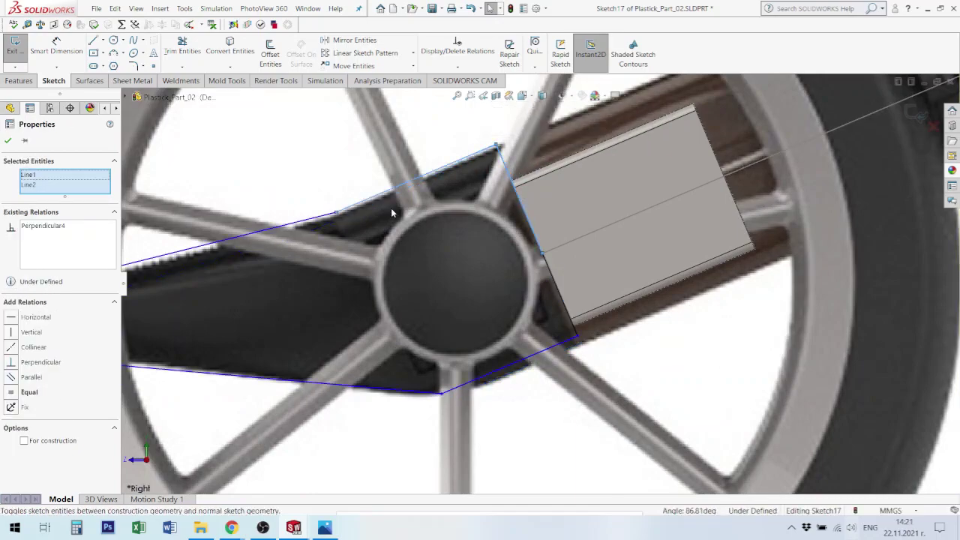
Step: Try a horizontal relation on the outline's underside line with its corner pulled down to the part's lower edge, and delete that relation
scroll(442, 344, "up", 3)
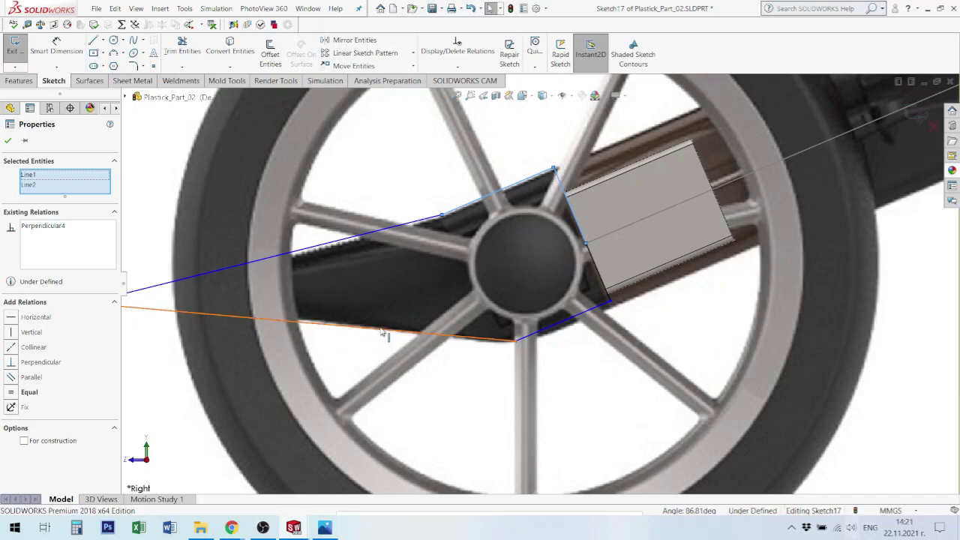
left_click(381, 330)
left_click(408, 283)
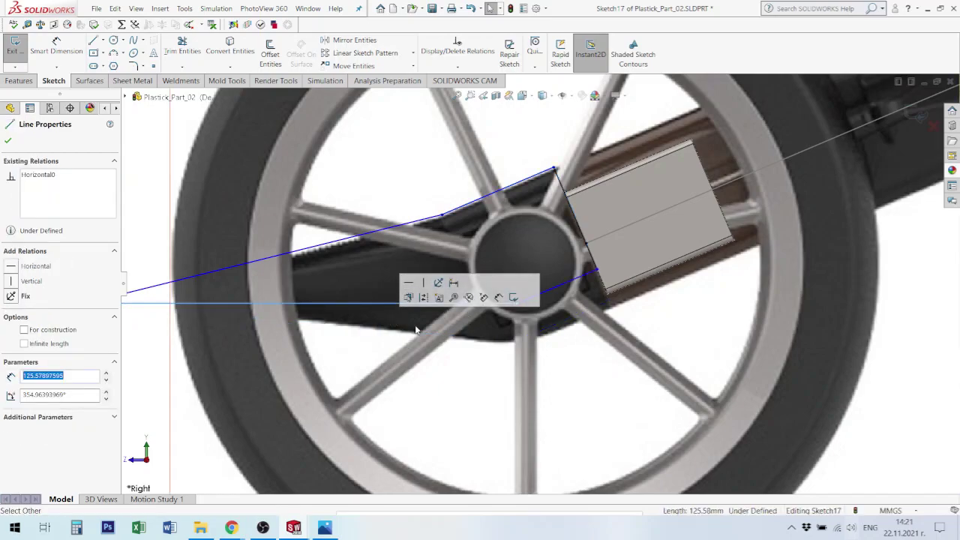
scroll(410, 345, "down", 2)
left_click_drag(568, 285, 579, 342)
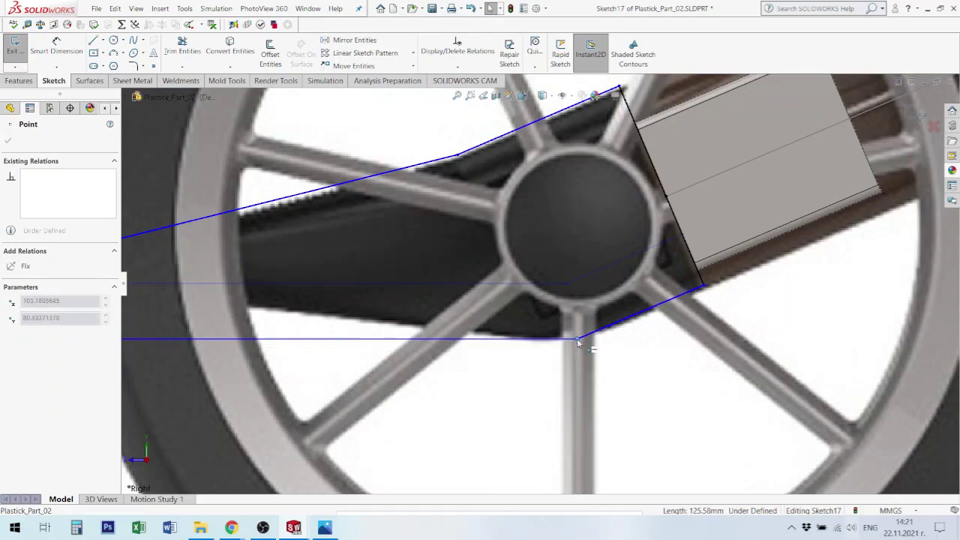
left_click(564, 342)
scroll(525, 347, "up", 2)
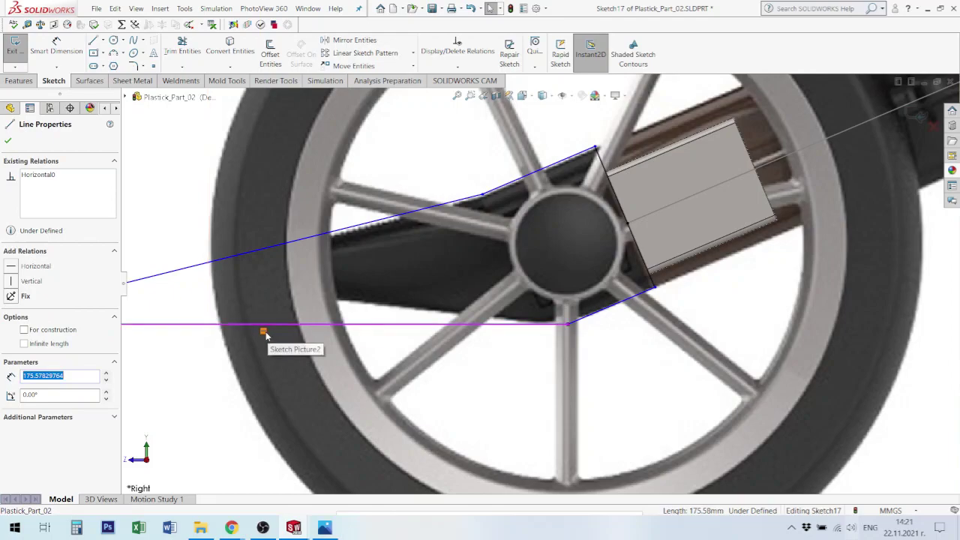
key("Escape")
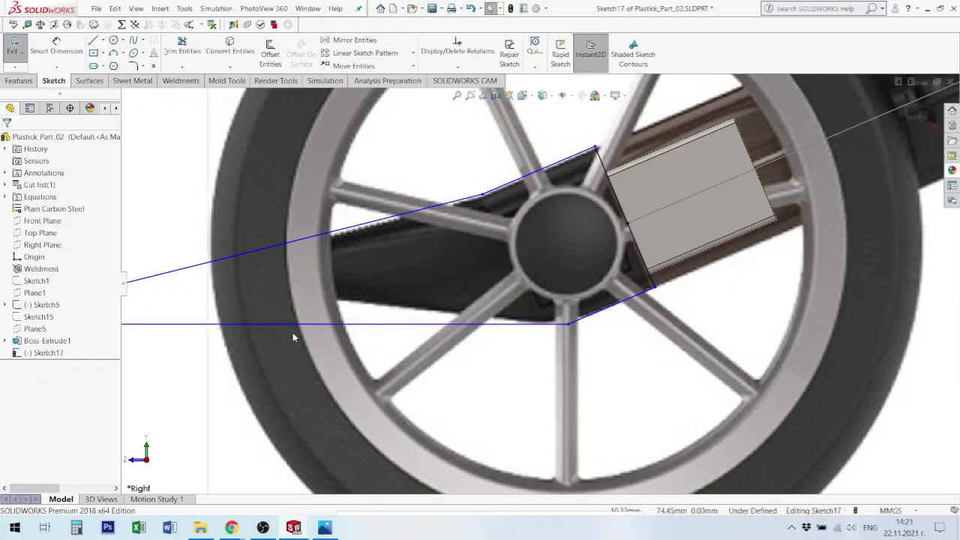
Step: Move the outline's far tip over the wheel's tyre so both long lines follow the part's upper and lower edges in the picture
scroll(293, 332, "up", 2)
scroll(339, 338, "up", 2)
left_click_drag(347, 298, 429, 283)
scroll(482, 294, "down", 3)
left_click_drag(293, 251, 263, 251)
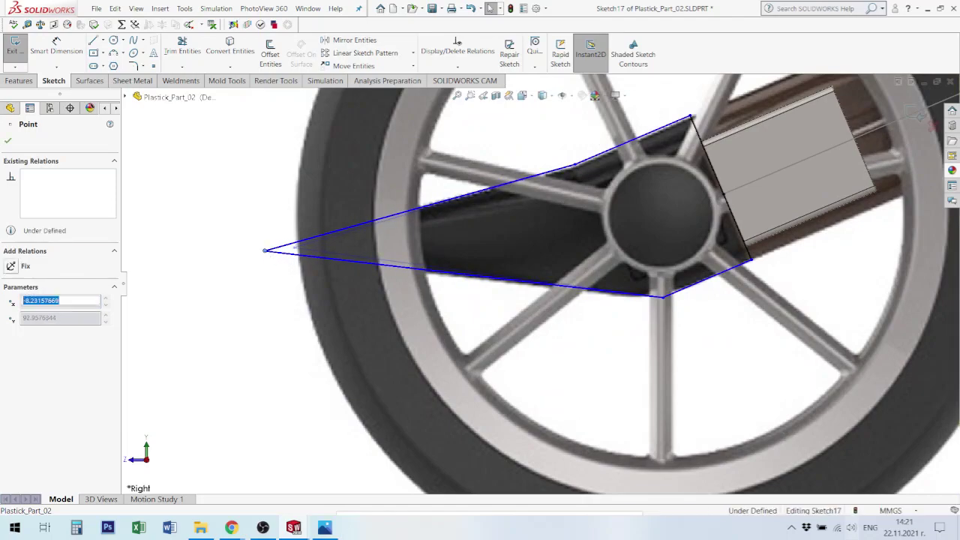
scroll(718, 276, "down", 3)
scroll(647, 215, "up", 3)
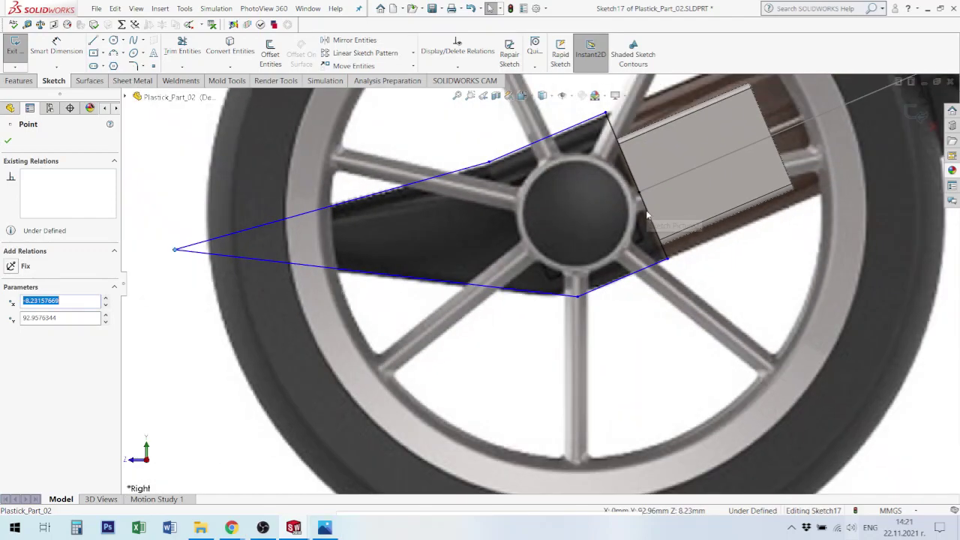
Step: Dimension the outline's lower end corner 3 mm from the block's lower edge
left_click(650, 215)
left_click(623, 156, "ctrl")
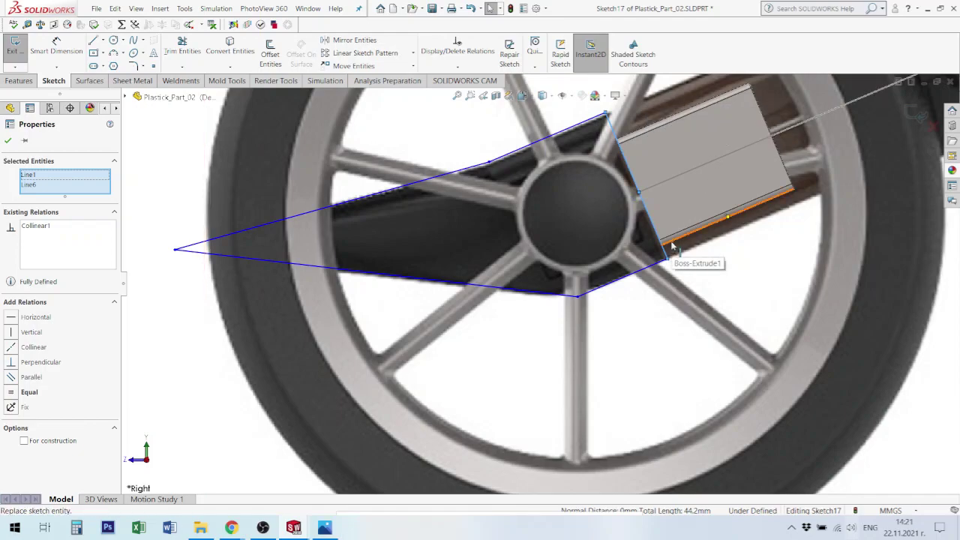
key("Escape")
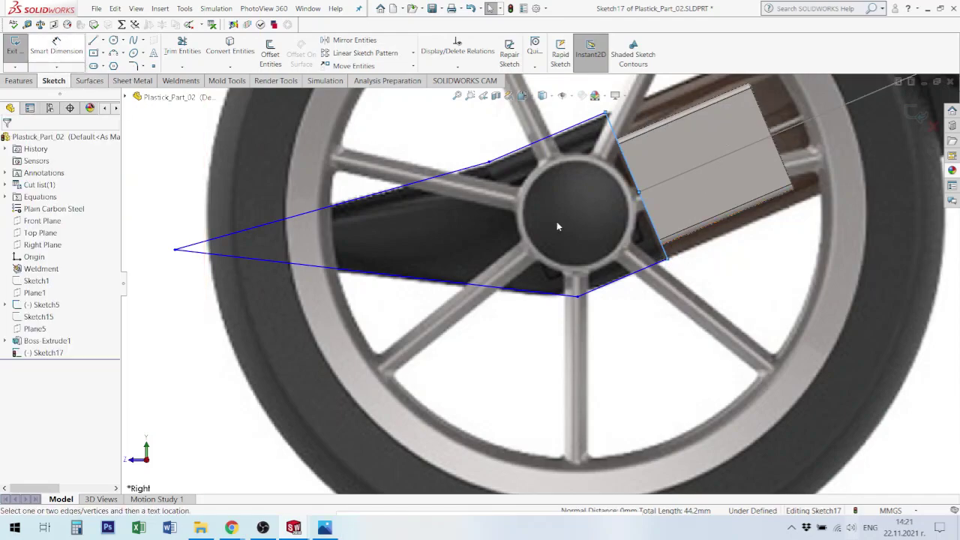
left_click(670, 255)
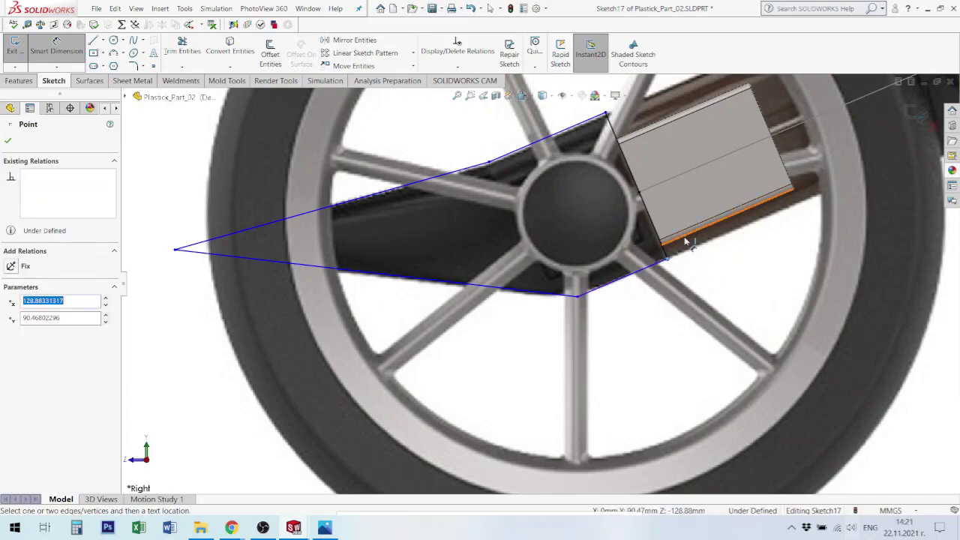
left_click(686, 240)
left_click(709, 276)
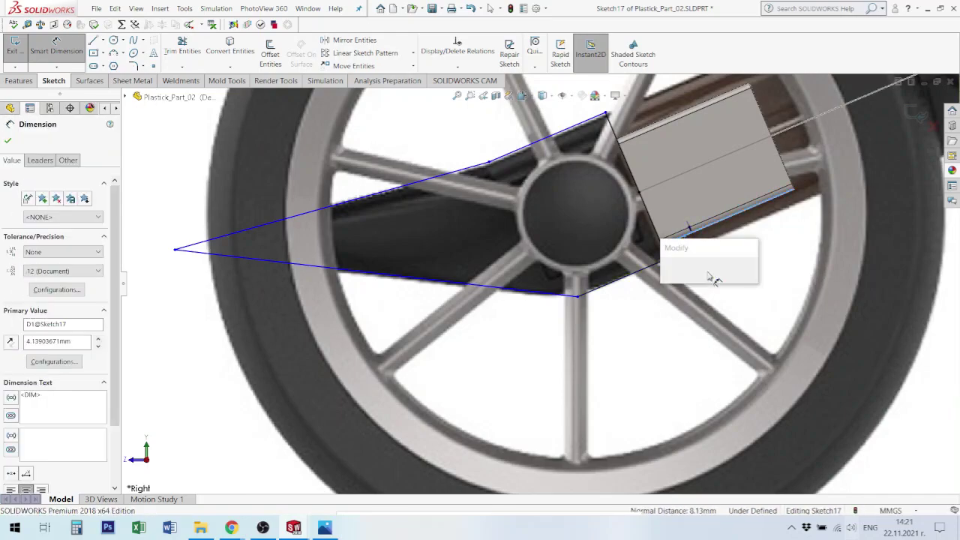
type("3")
key("Return")
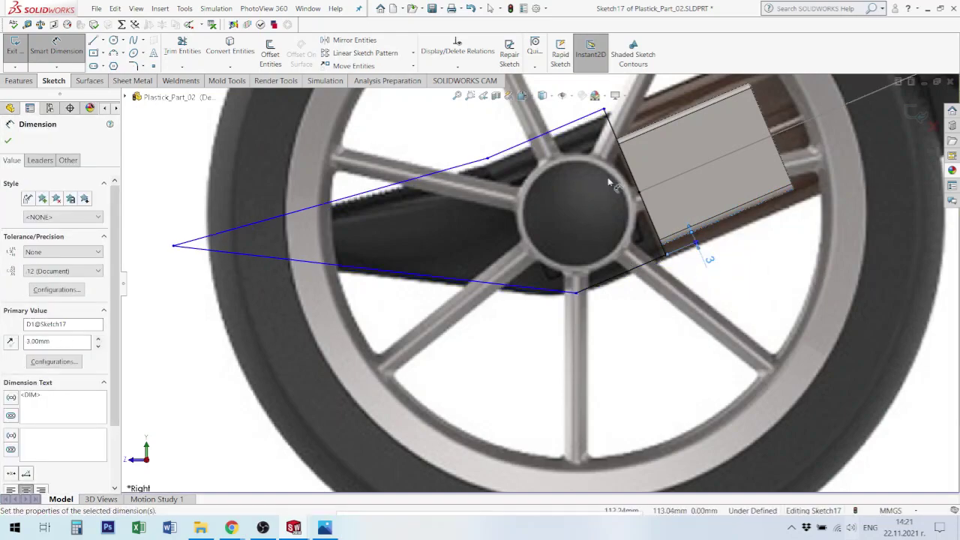
key("Escape")
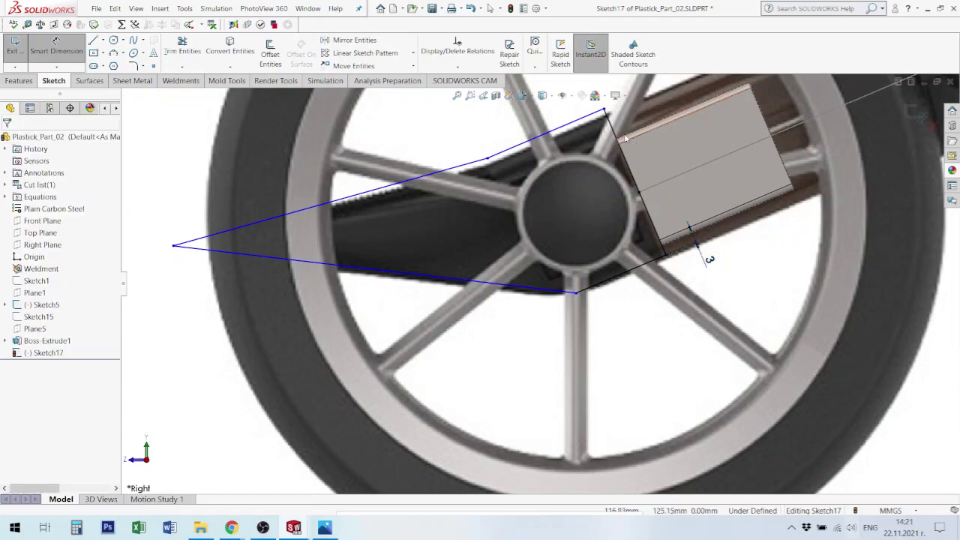
key("Escape")
Step: Nudge the outline's upper end corner and delete the fixed relations from the two lines along the block's end
mouse_move(605, 111)
left_mouse_down()
mouse_move(679, 104)
mouse_move(605, 113)
left_mouse_up()
left_click(611, 129)
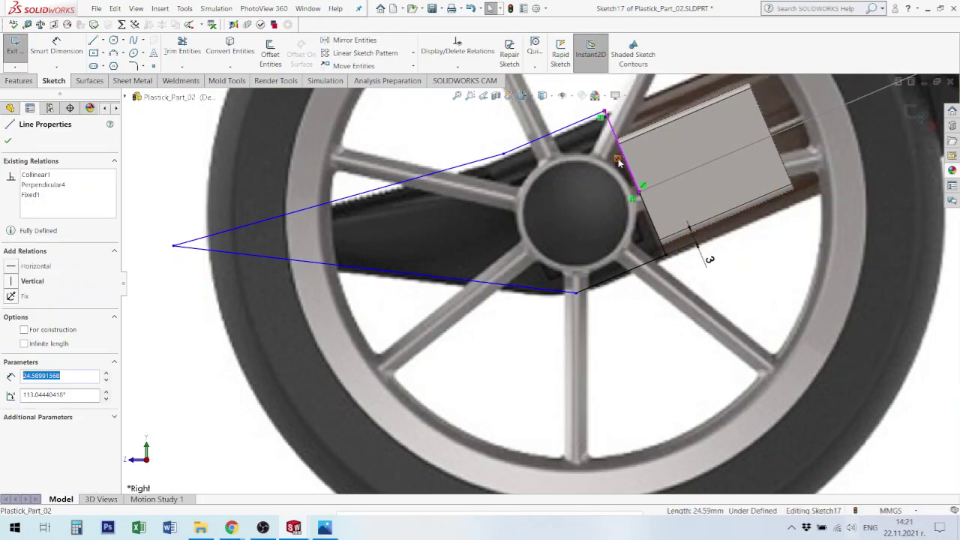
key("Escape")
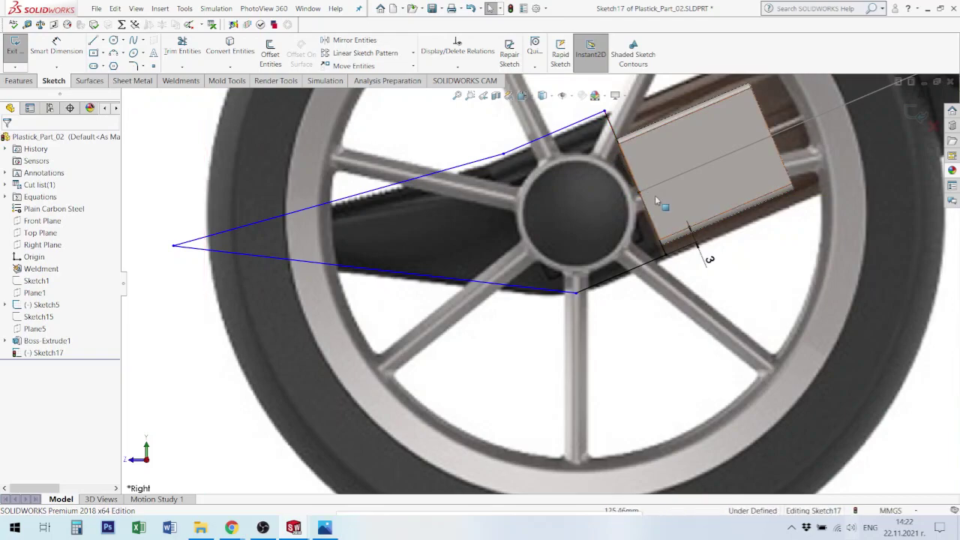
left_click(649, 222)
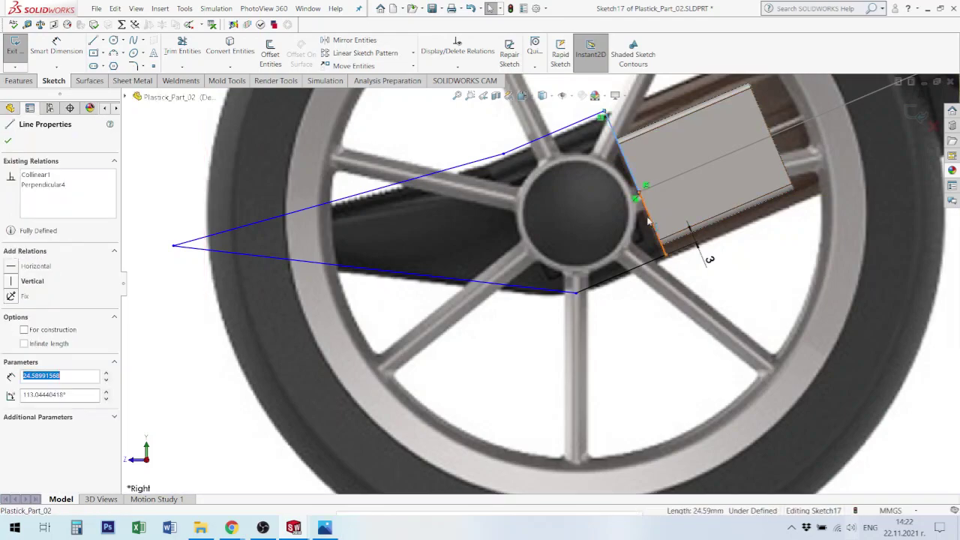
left_click(652, 228, "ctrl")
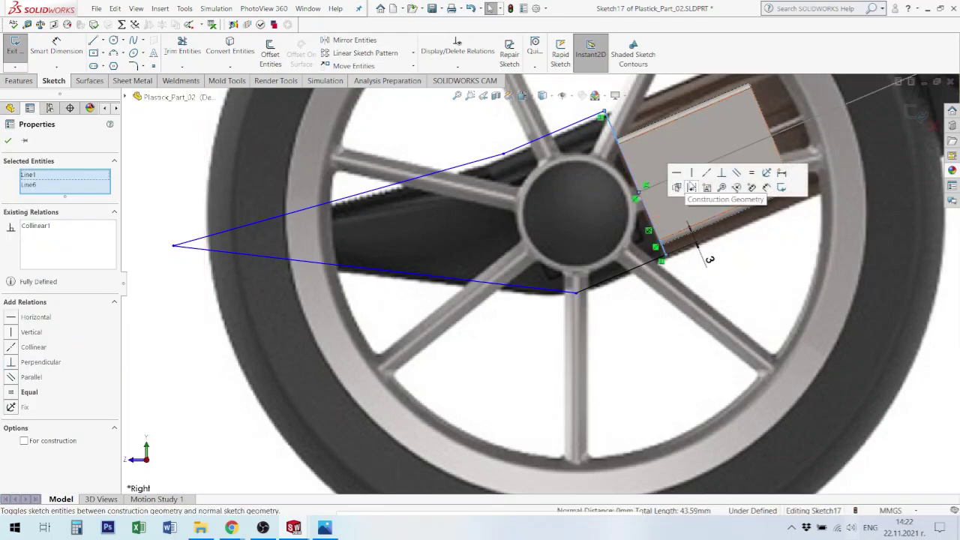
left_click(646, 228)
Step: Make the two outline lines along the block's end equal in length
left_click(656, 229)
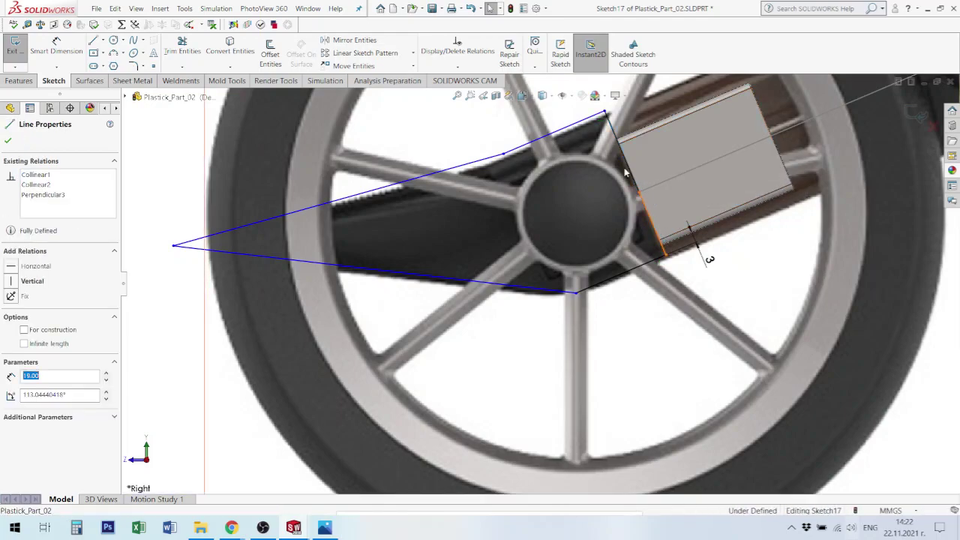
left_click(632, 176, "ctrl")
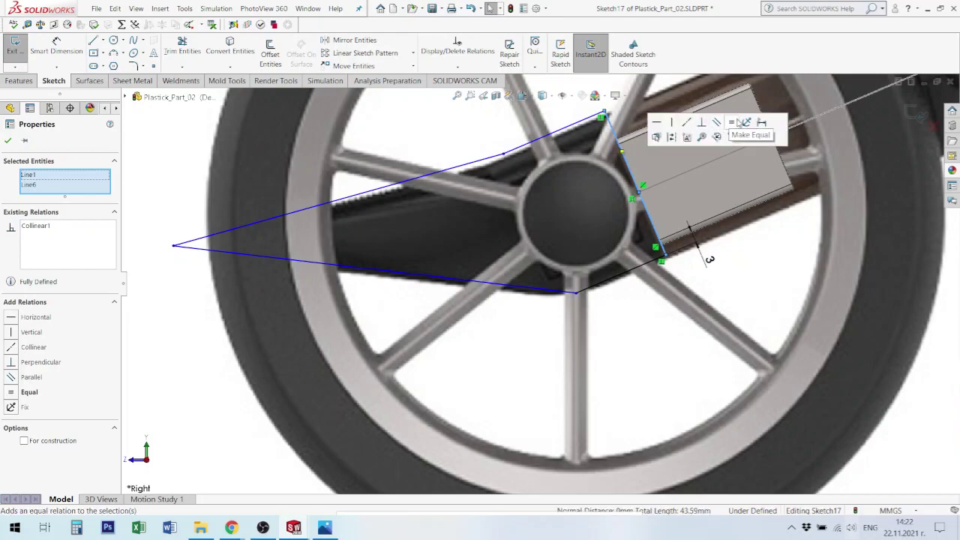
left_click(732, 124)
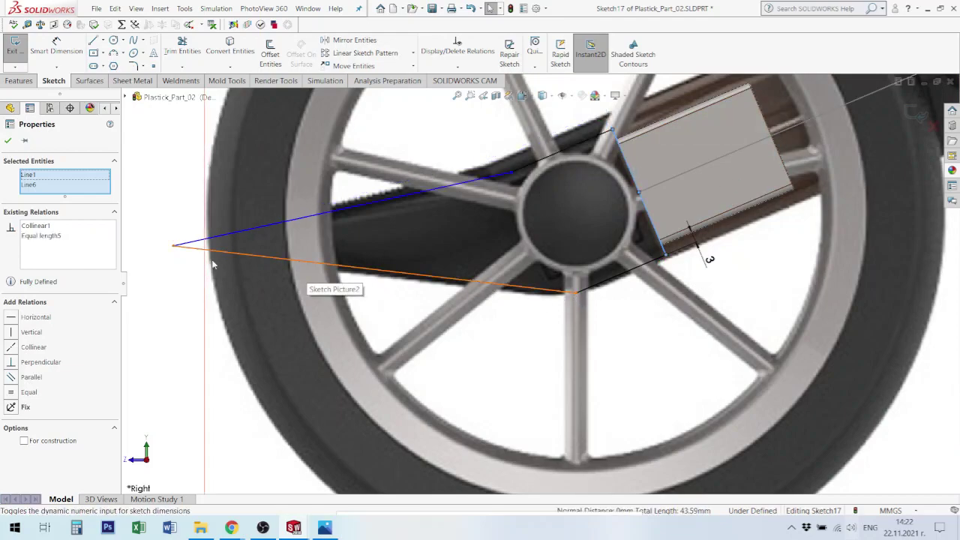
Step: Adjust the ends of the underside line to the picture and dimension its angle to the short lower line's extension as 30 degrees
left_click(173, 249)
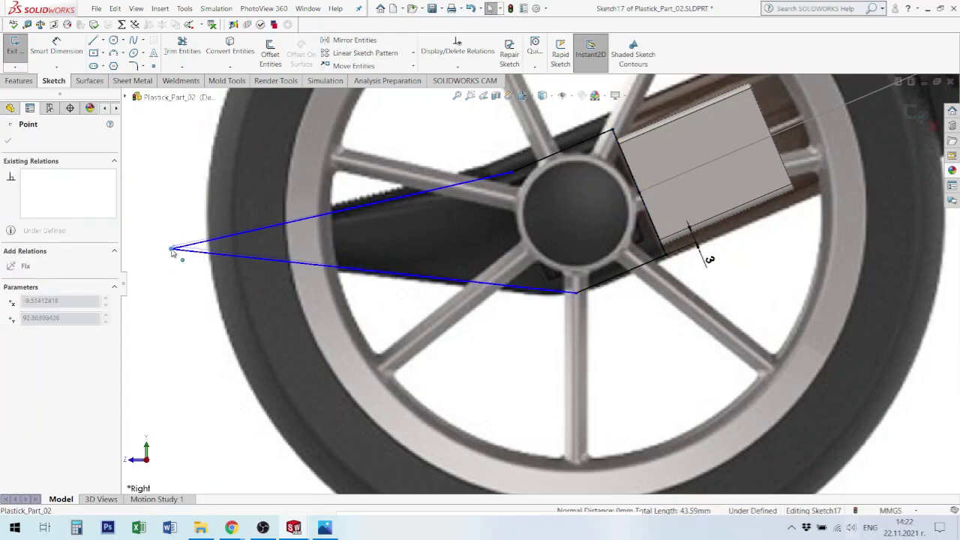
mouse_move(576, 292)
left_mouse_down()
mouse_move(552, 303)
mouse_move(564, 299)
left_mouse_up()
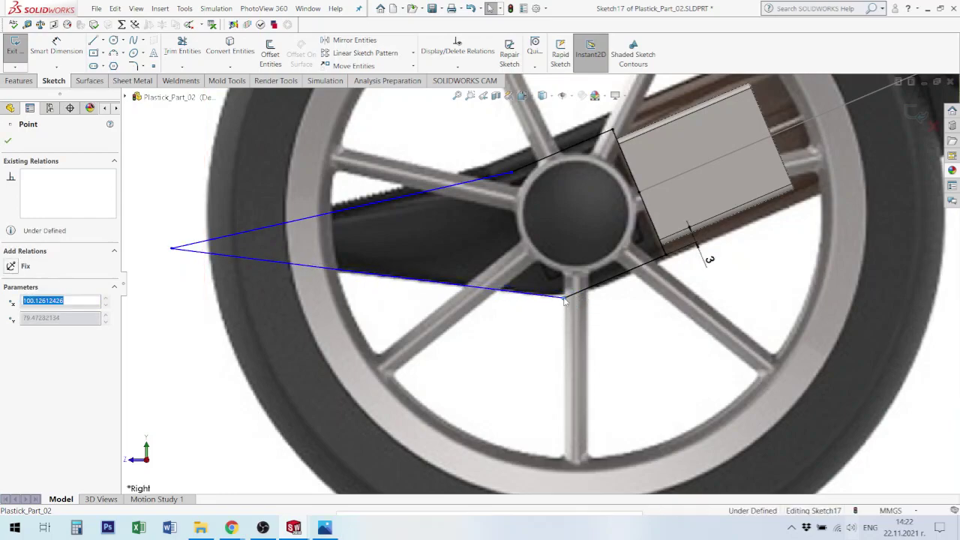
key("d")
left_click(514, 292)
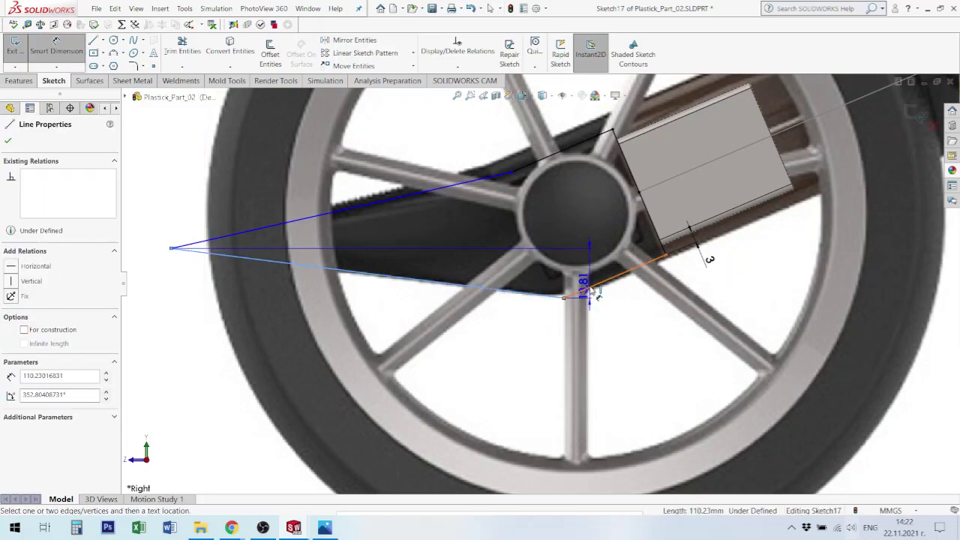
left_click(590, 292)
left_click(462, 316)
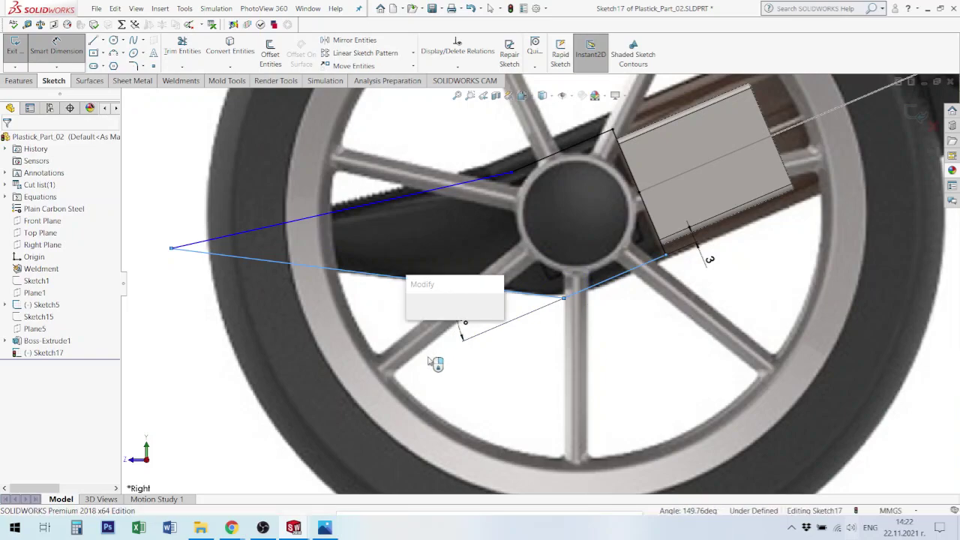
type("30")
key("Return")
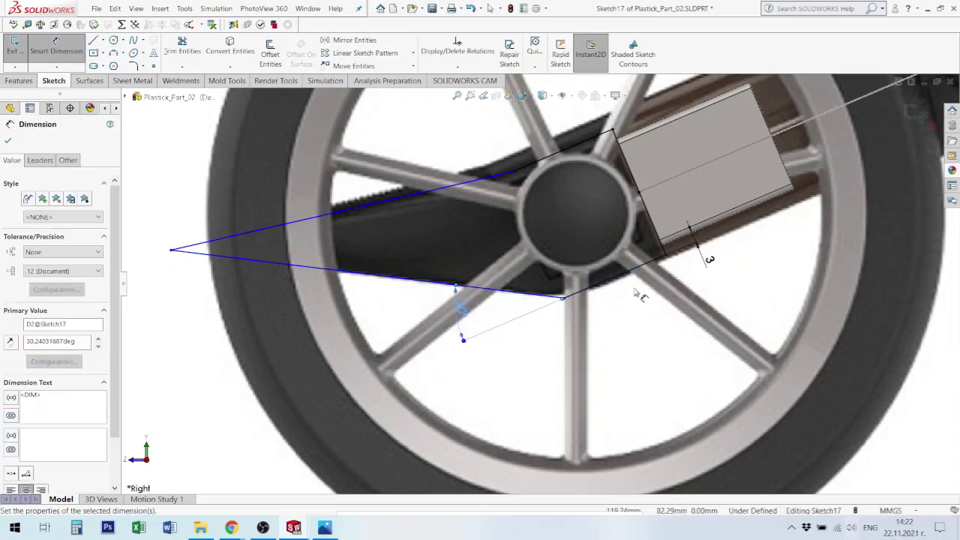
Step: Dimension the outline's short lower line to a length of 30 mm
left_click(611, 285)
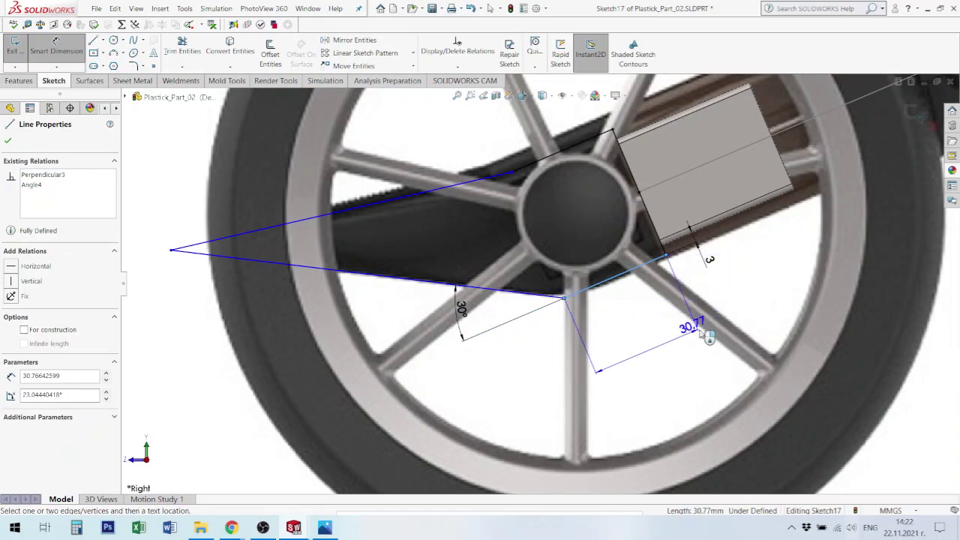
left_click(673, 346)
type("30")
key("Return")
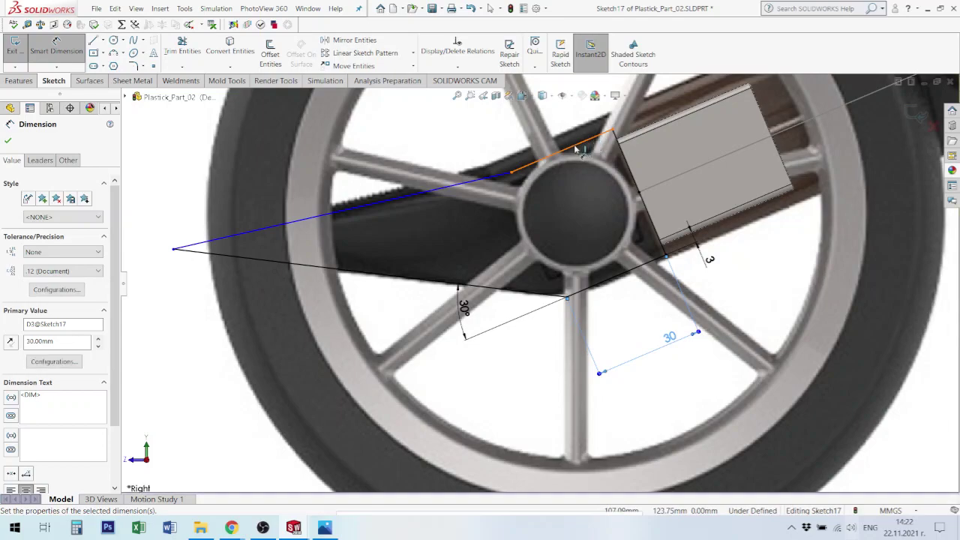
Step: Make the outline's short upper line equal in length to the short lower line
left_click(571, 153)
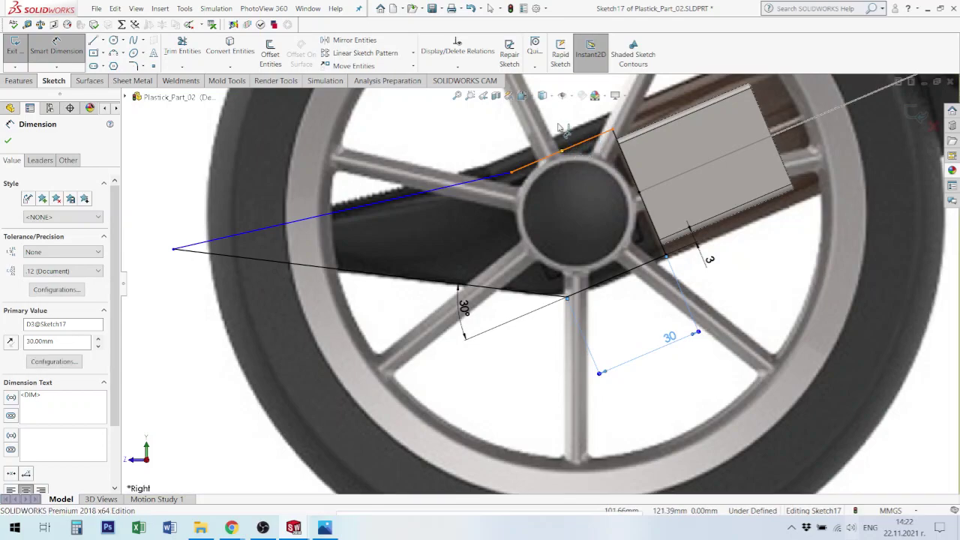
key("Escape")
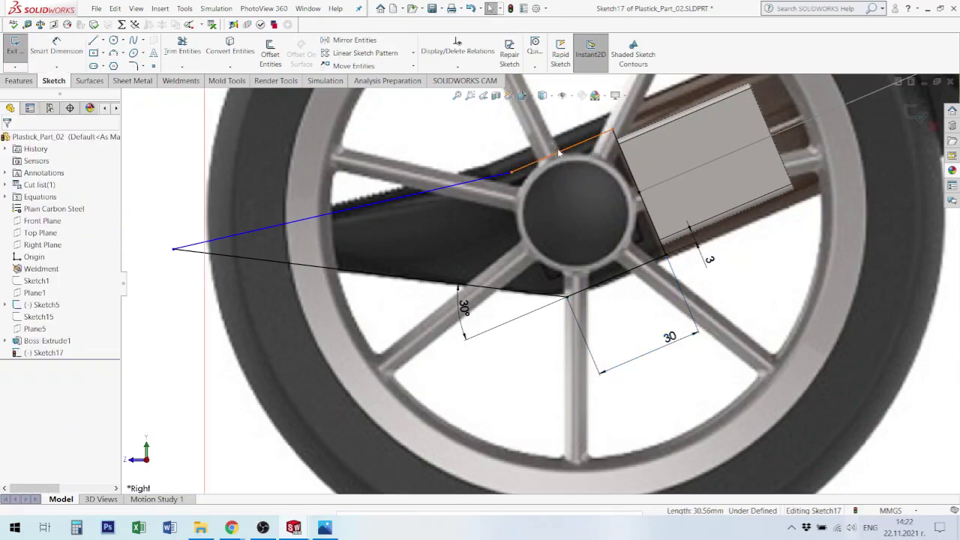
left_click(572, 152)
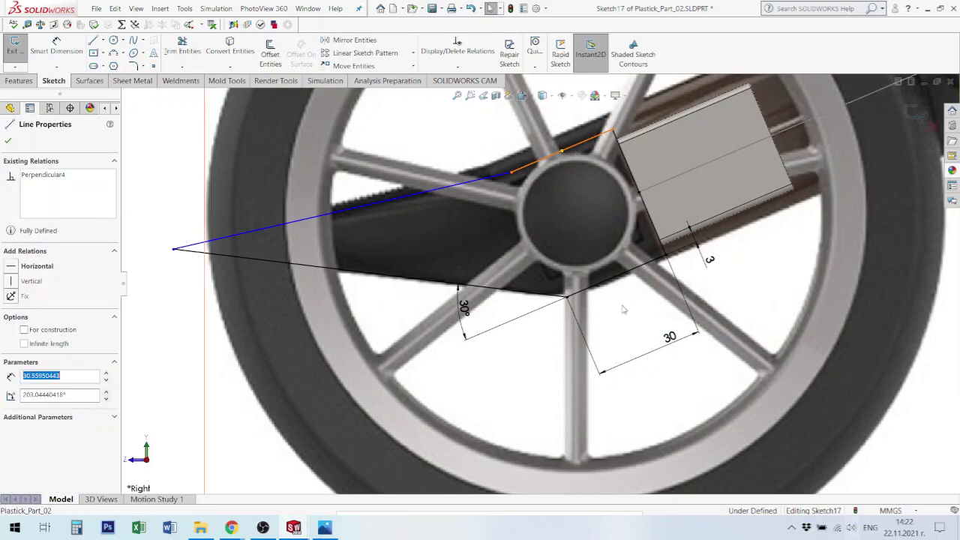
left_click(617, 279, "ctrl")
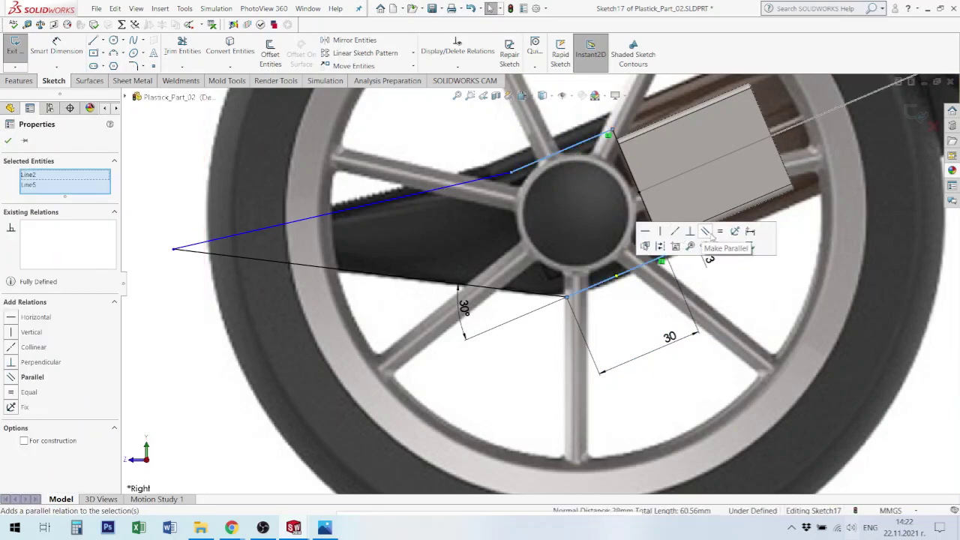
left_click(721, 231)
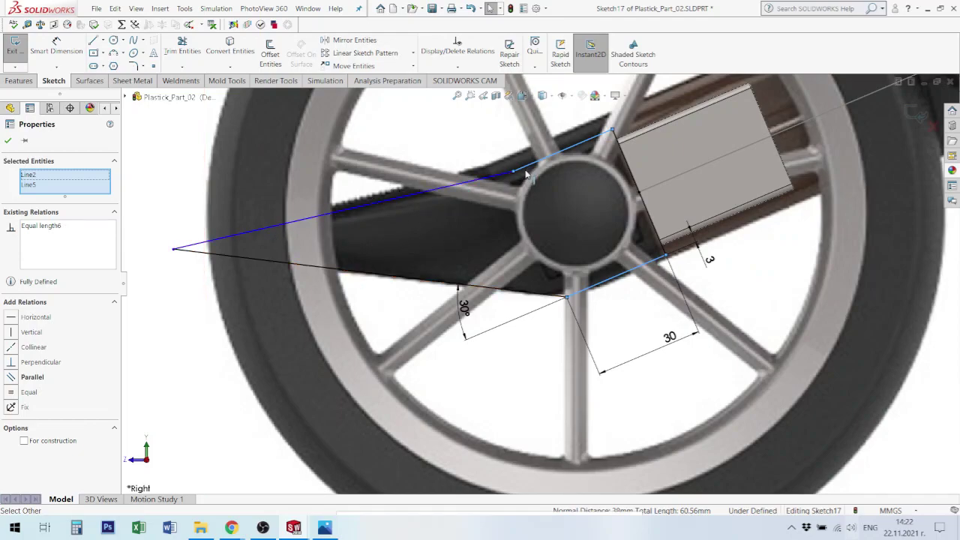
key("Escape")
Step: Dimension the angle between the outline's long upper line and its underside line as 20 degrees
key("d")
left_click(257, 235)
left_click(263, 259)
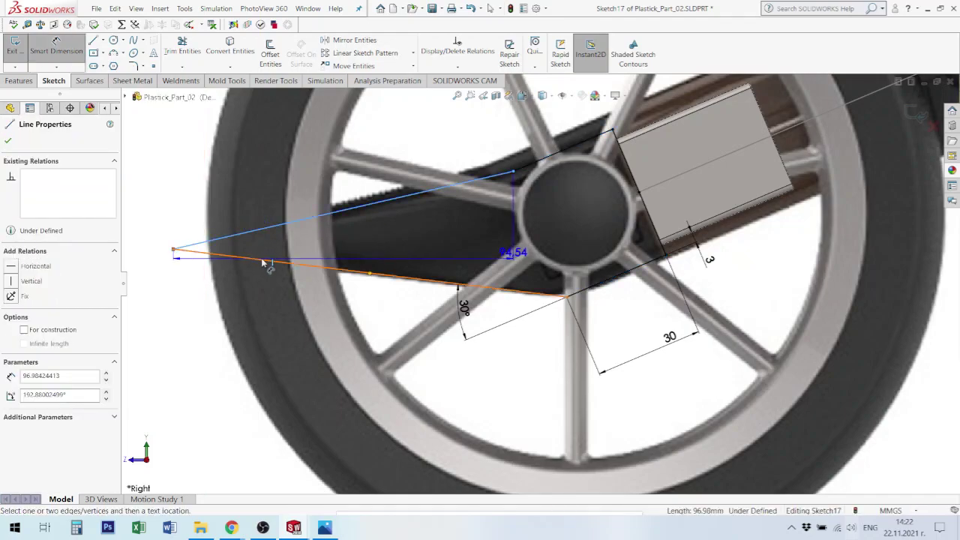
left_click(398, 248)
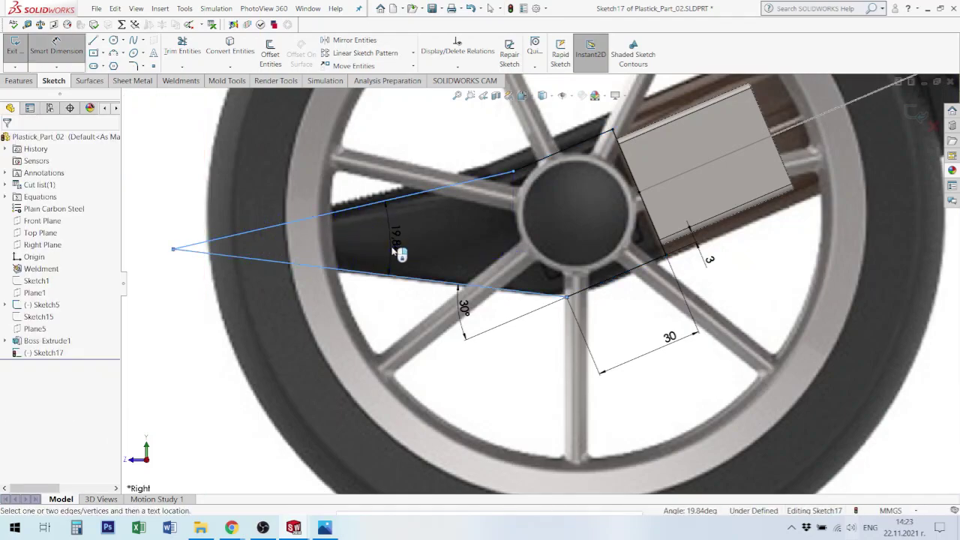
key("Return")
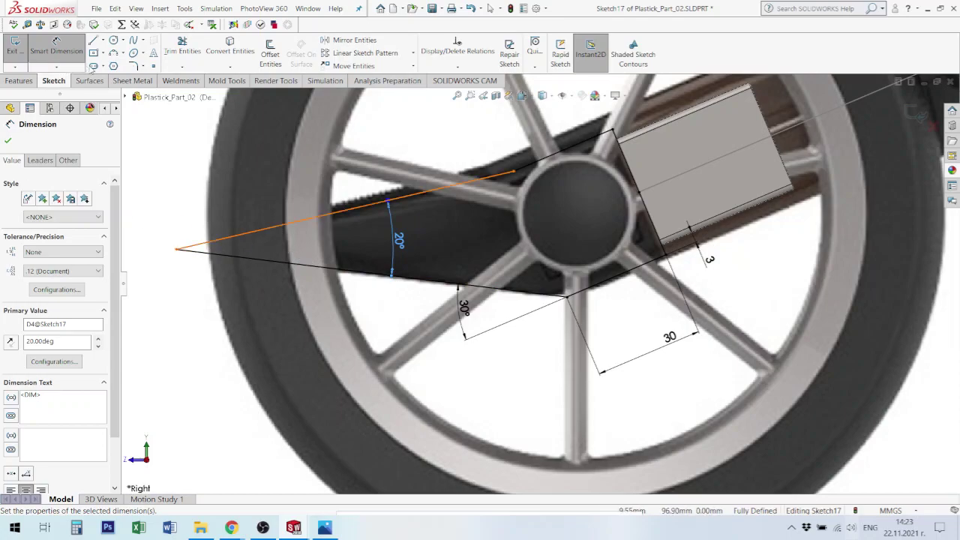
Step: Round the outline's pointed tip, where the long upper and underside lines meet, with a 6 mm sketch fillet
left_click(135, 66)
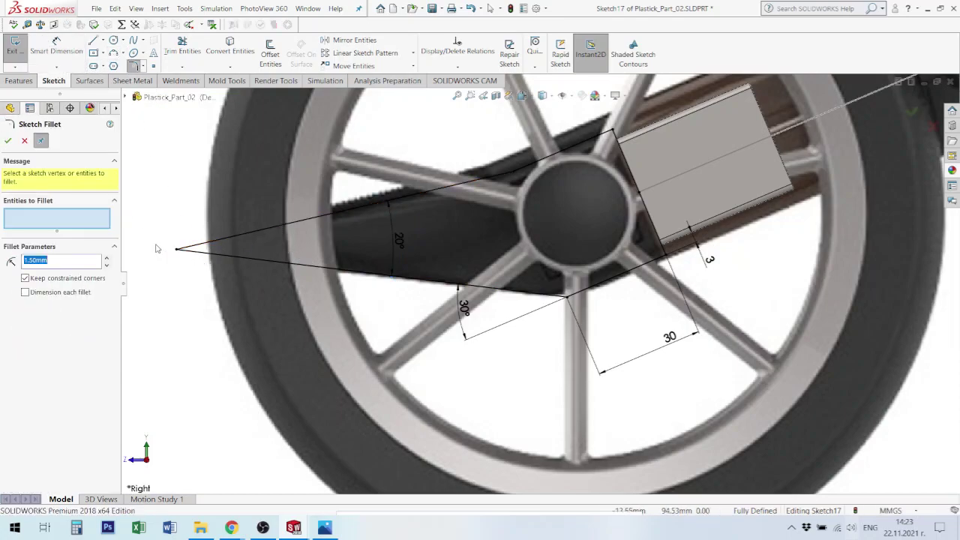
left_click(178, 251)
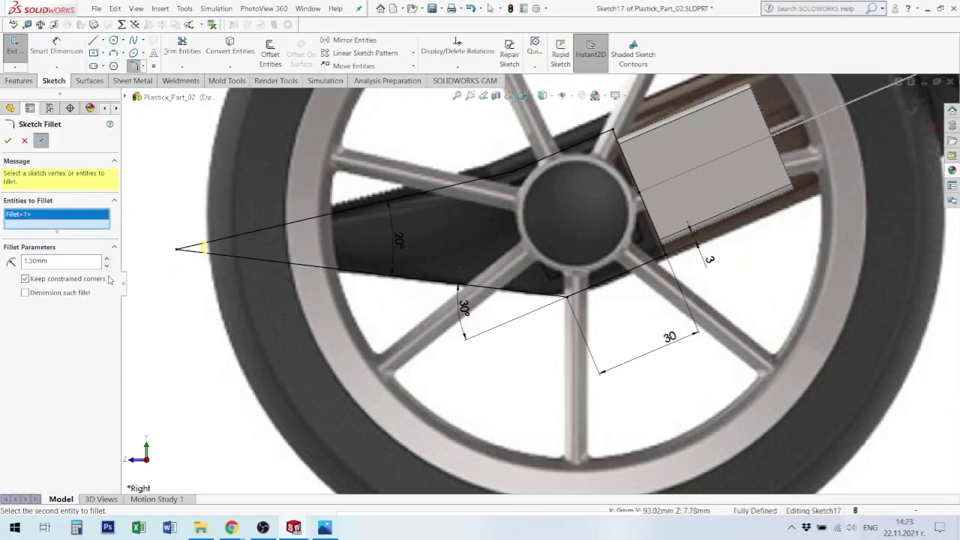
left_click(107, 260)
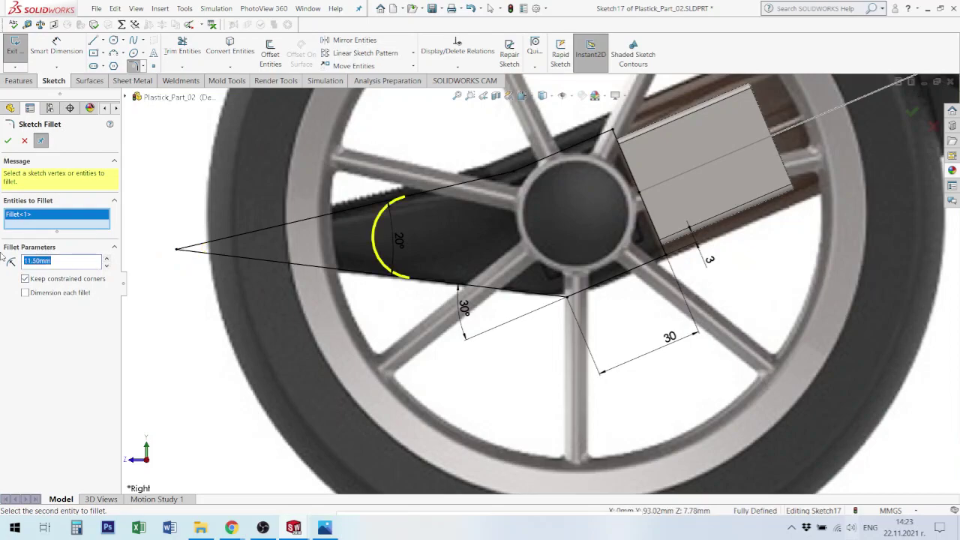
type("5")
key("Return")
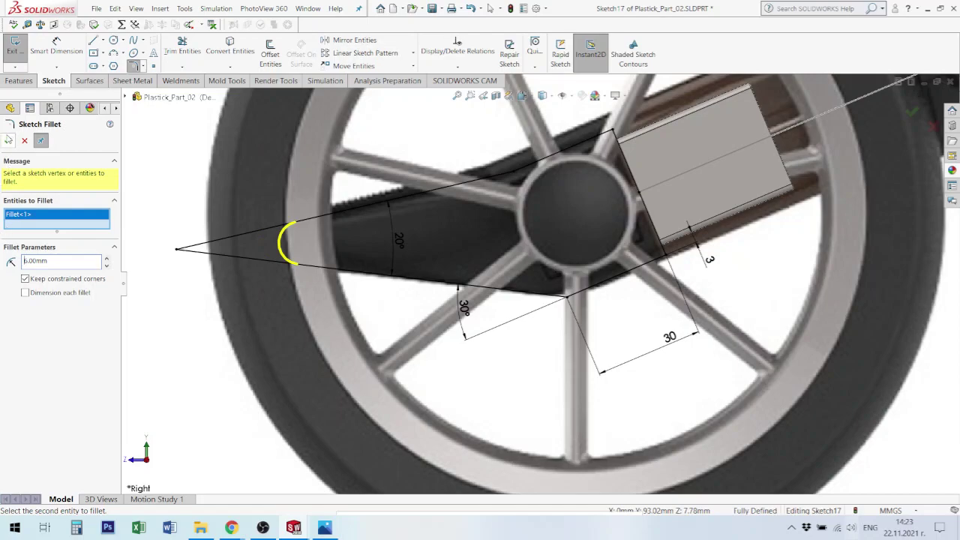
left_click(8, 141)
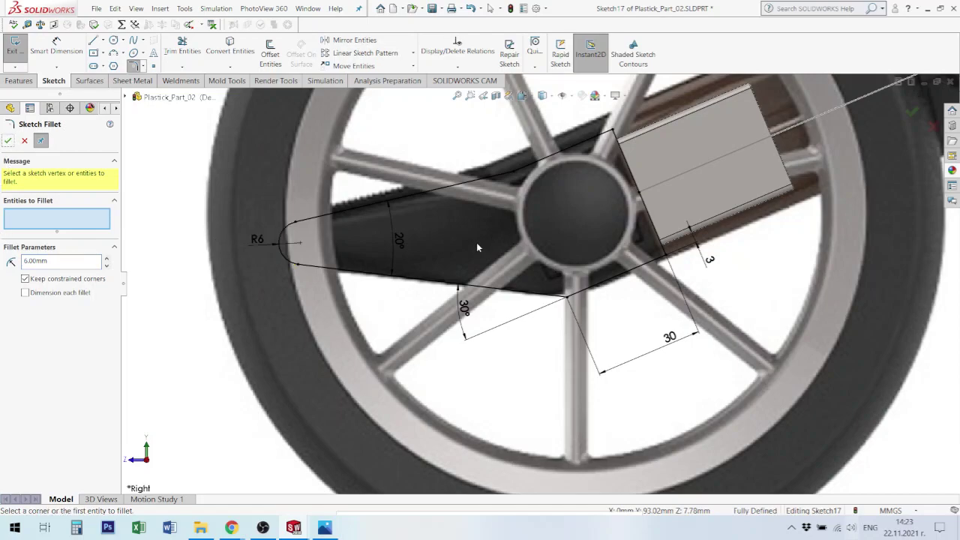
scroll(525, 256, "up", 5)
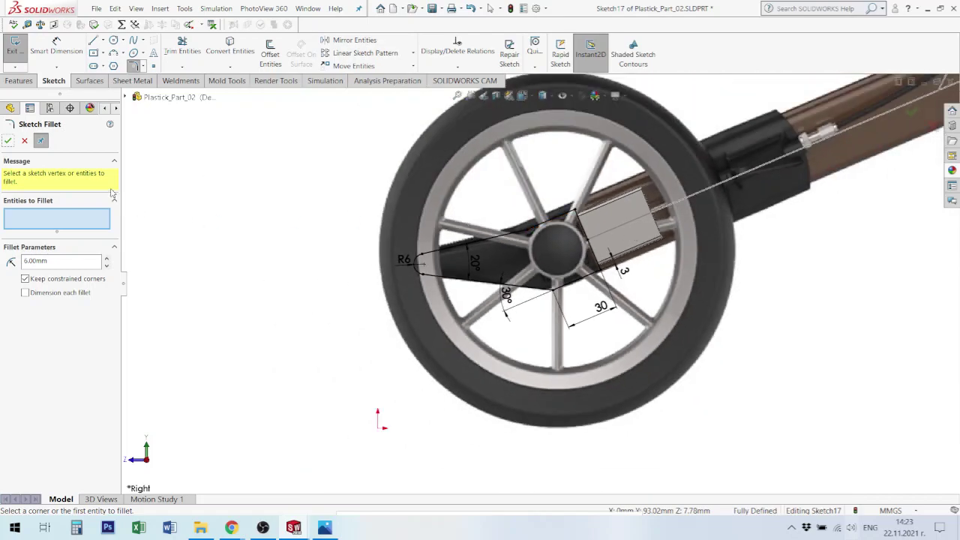
left_click(8, 141)
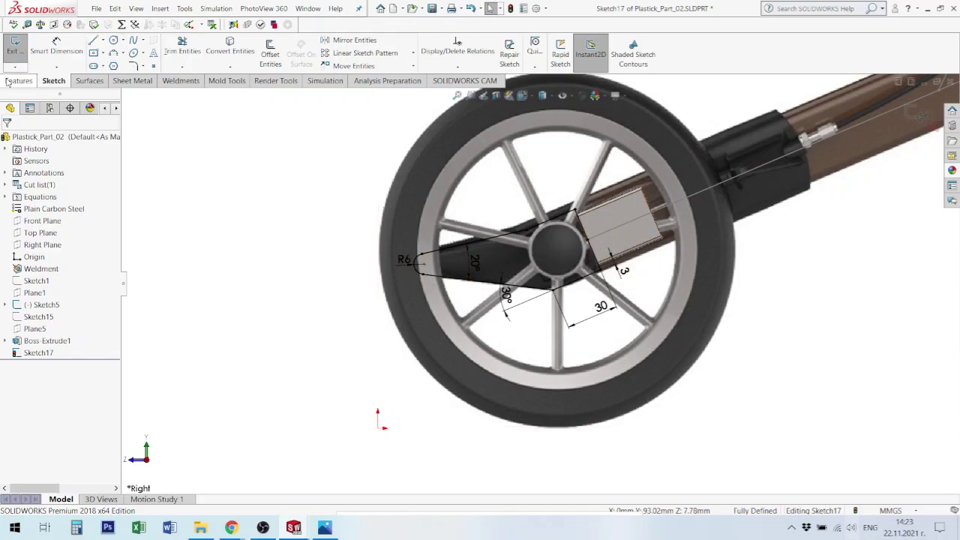
Step: Extrude the body outline 35 mm with the Mid Plane end condition, without merging it with the insert block
left_click(20, 80)
left_click(21, 54)
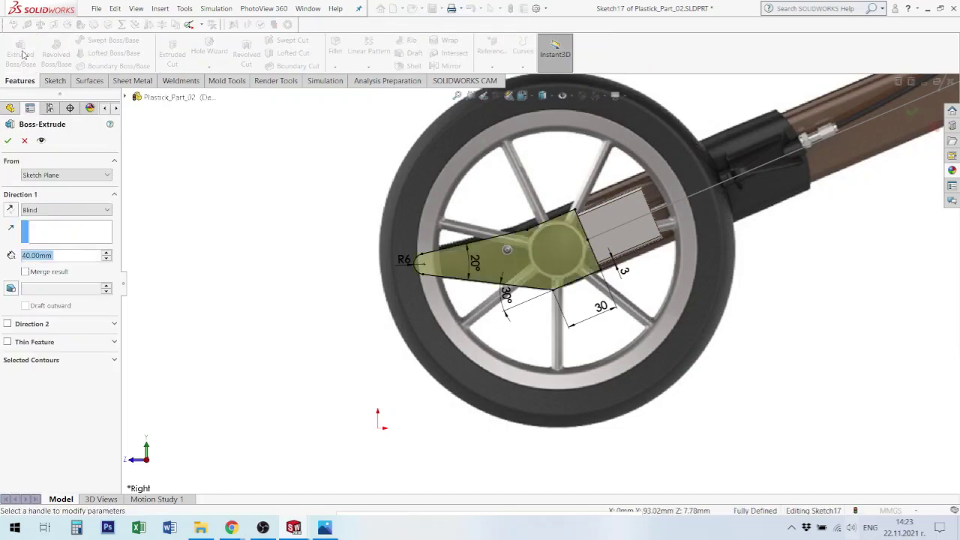
scroll(622, 292, "up", 3)
middle_click_drag(591, 262, 634, 375)
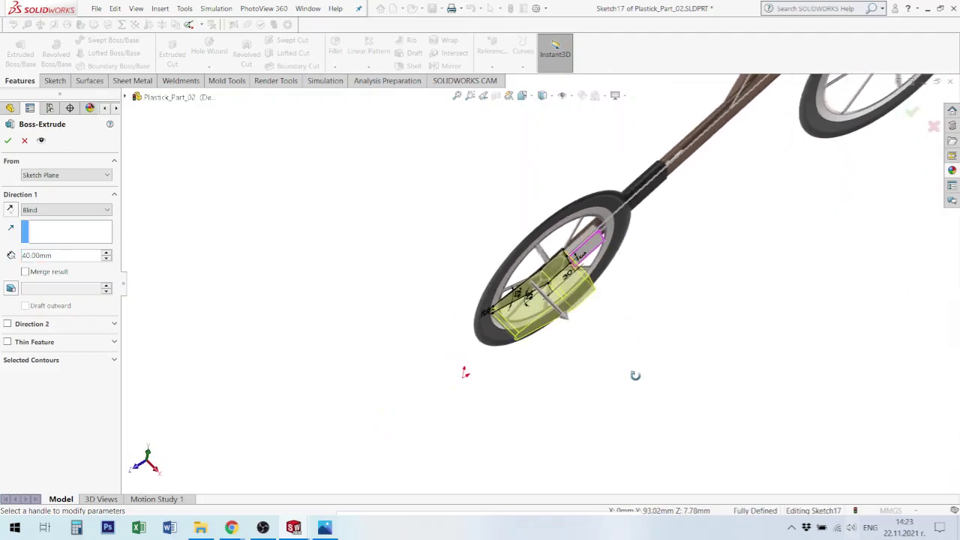
left_click(71, 213)
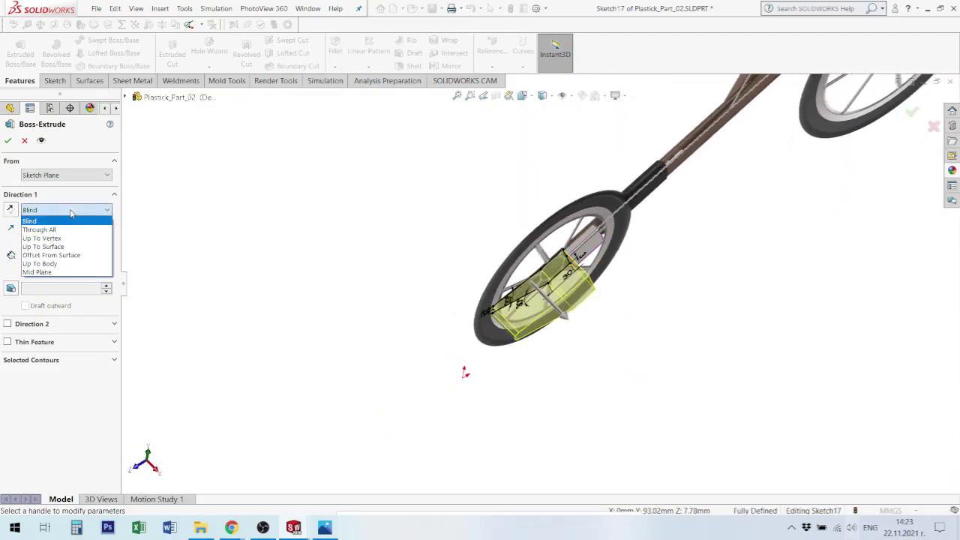
left_click(61, 273)
scroll(622, 251, "down", 3)
middle_click_drag(453, 280, 472, 261)
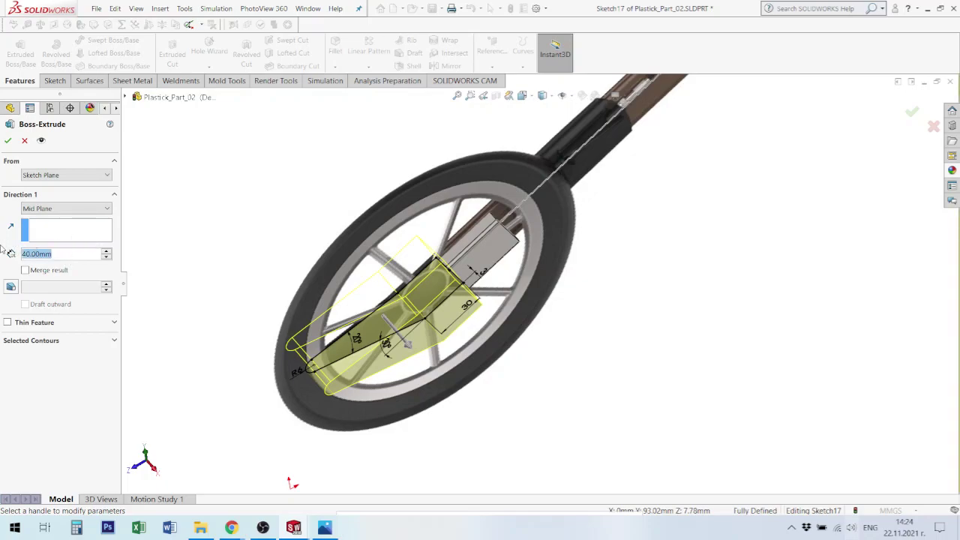
type("35")
key("Return")
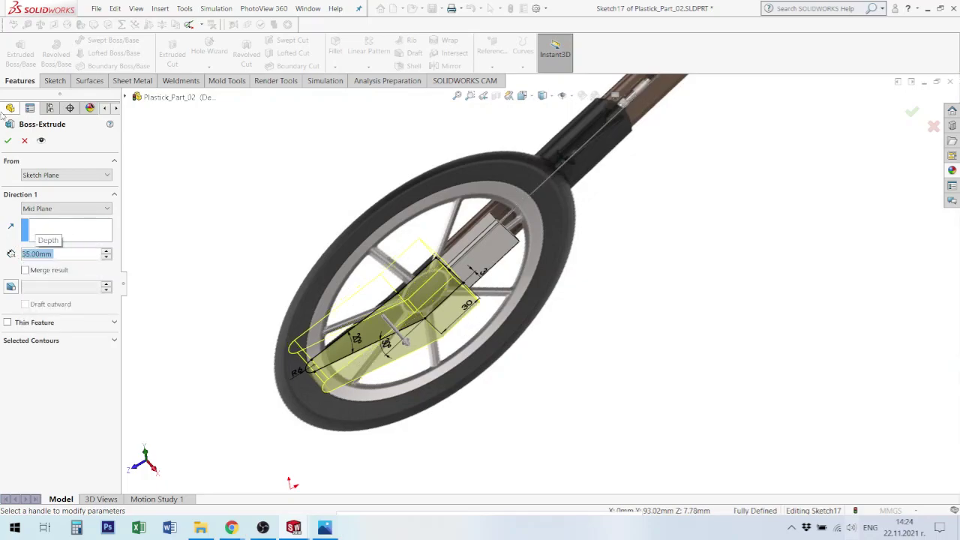
left_click(7, 141)
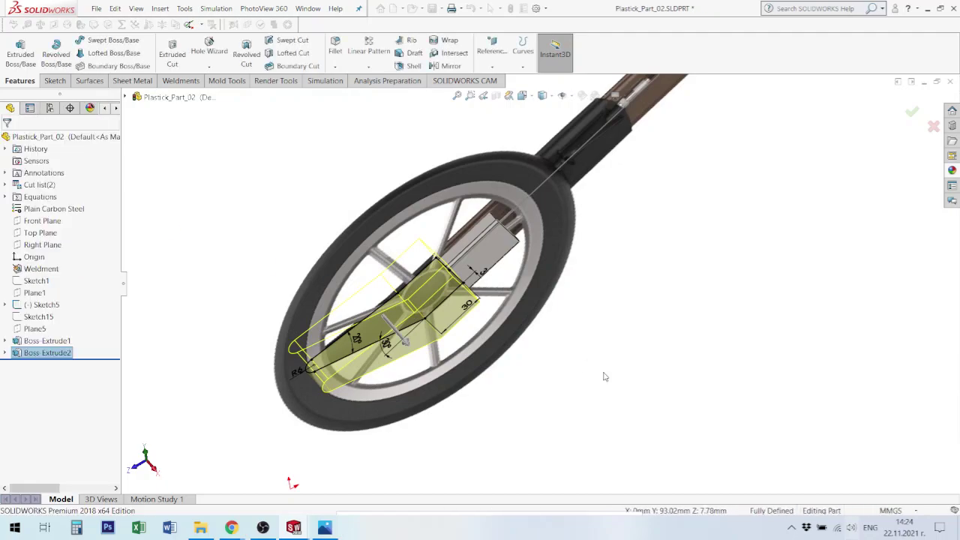
Step: Edit the outer body's extrusion and set its mid-plane depth to 20 mm
mouse_move(494, 331)
middle_mouse_down()
mouse_move(535, 349)
mouse_move(464, 274)
mouse_move(442, 303)
mouse_move(453, 313)
middle_mouse_up()
scroll(499, 220, "down", 5)
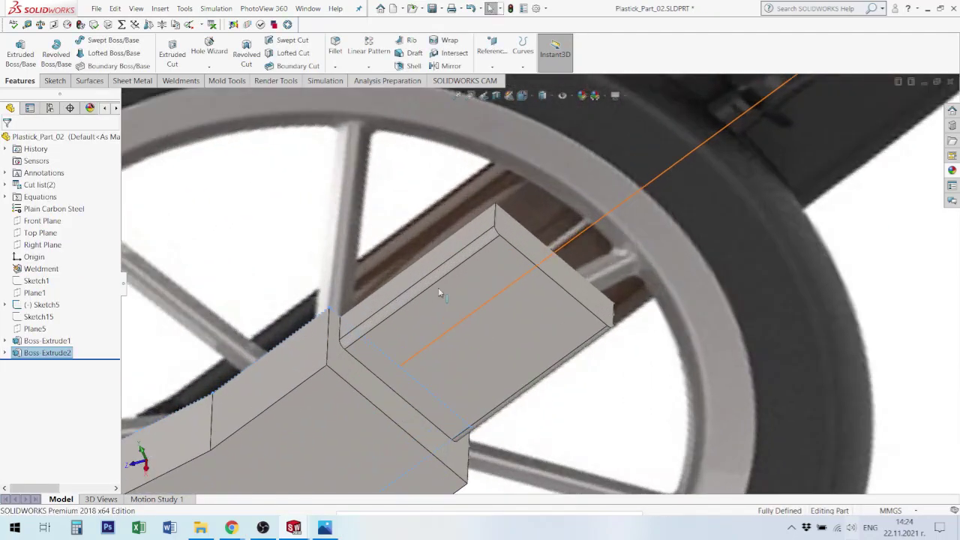
scroll(368, 413, "up", 5)
middle_click_drag(368, 413, 473, 358)
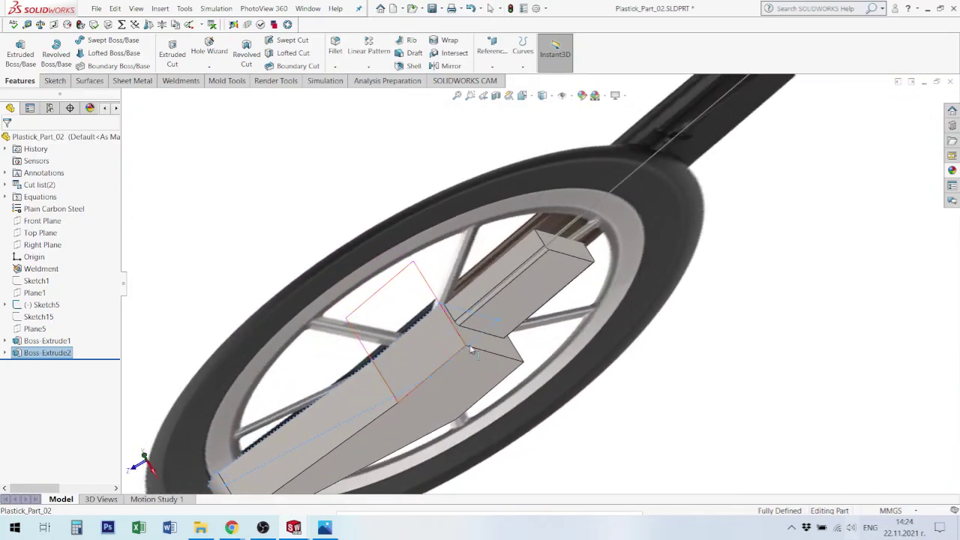
left_click(474, 360)
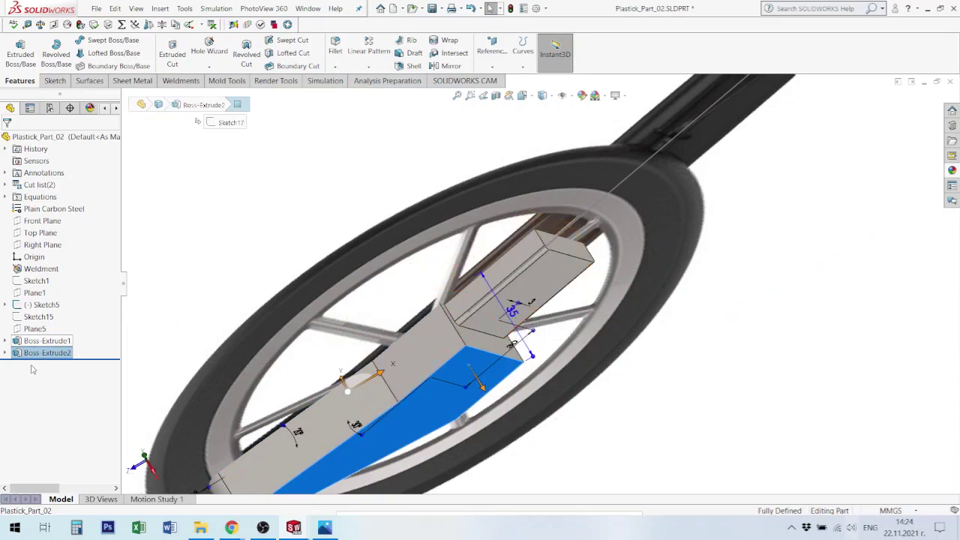
right_click(33, 354)
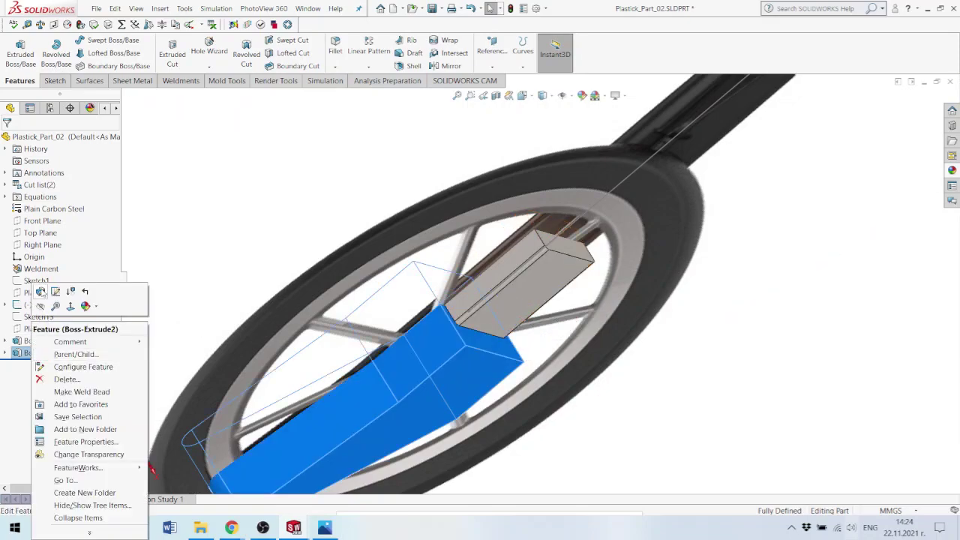
left_click(40, 291)
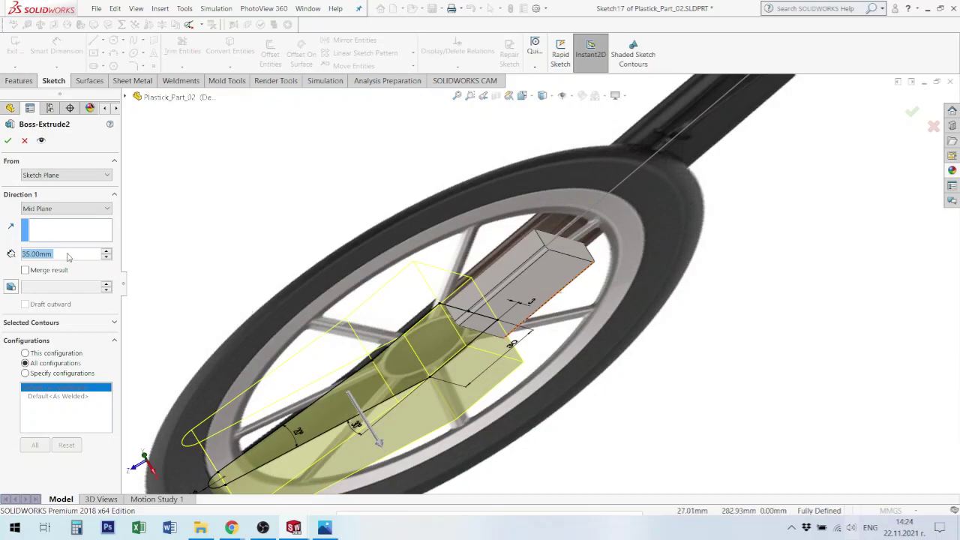
left_click_drag(67, 255, 27, 255)
key("Down")
key("Down")
key("Down")
type("20")
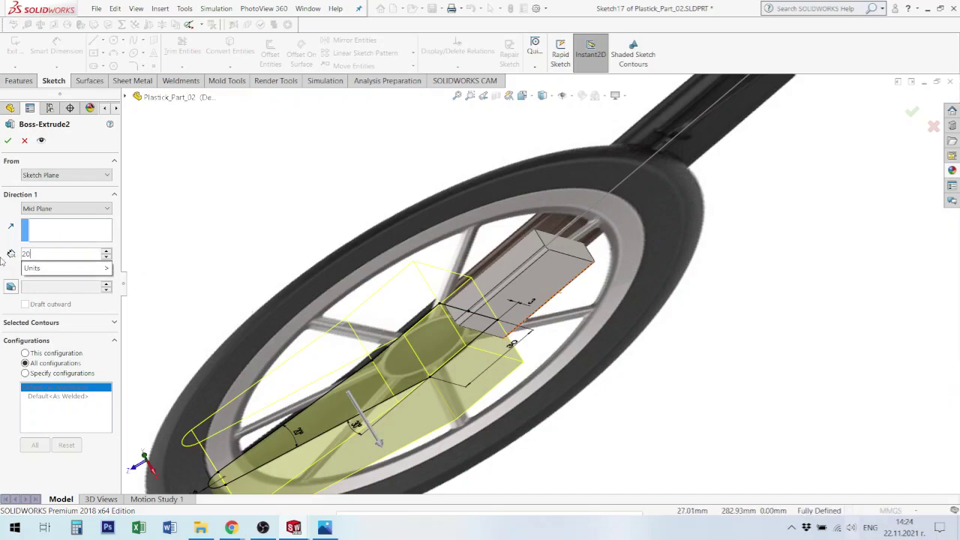
key("Return")
left_click(8, 140)
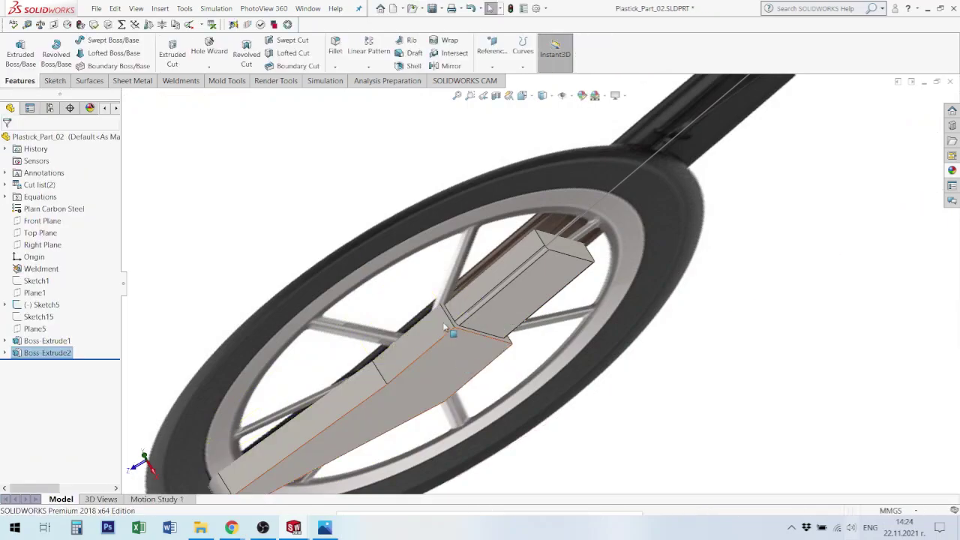
Step: Fillet the edges around both side faces of the outer body with a 1 mm radius
middle_click_drag(420, 303, 438, 325)
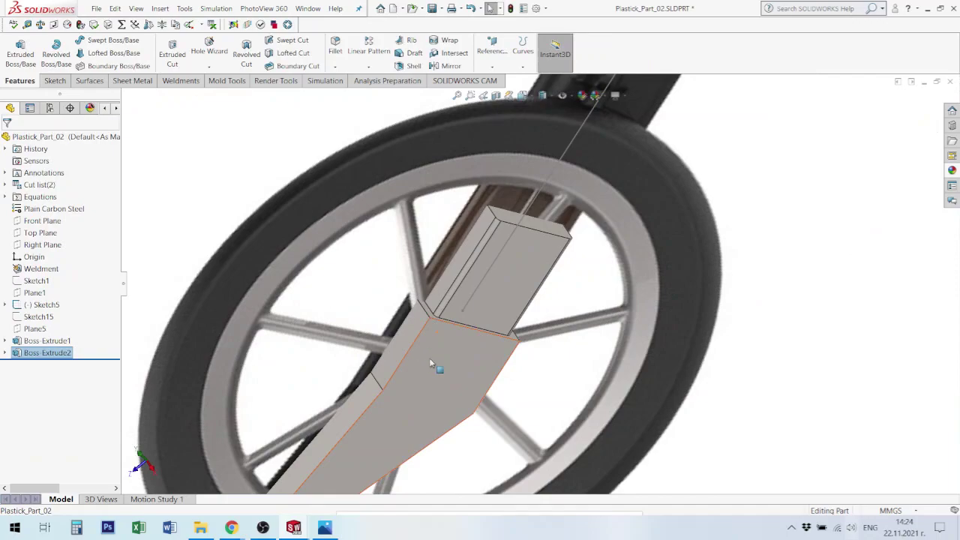
left_click(418, 346)
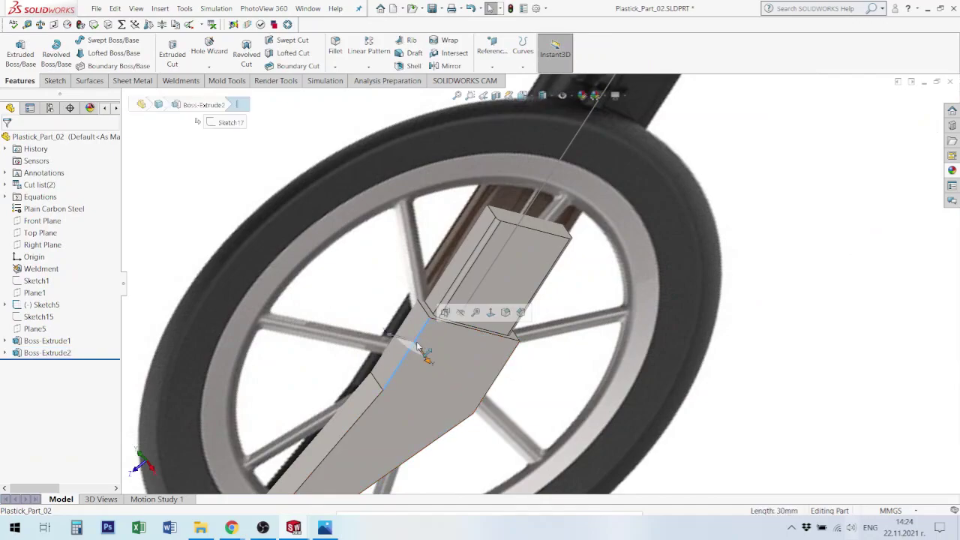
key("f")
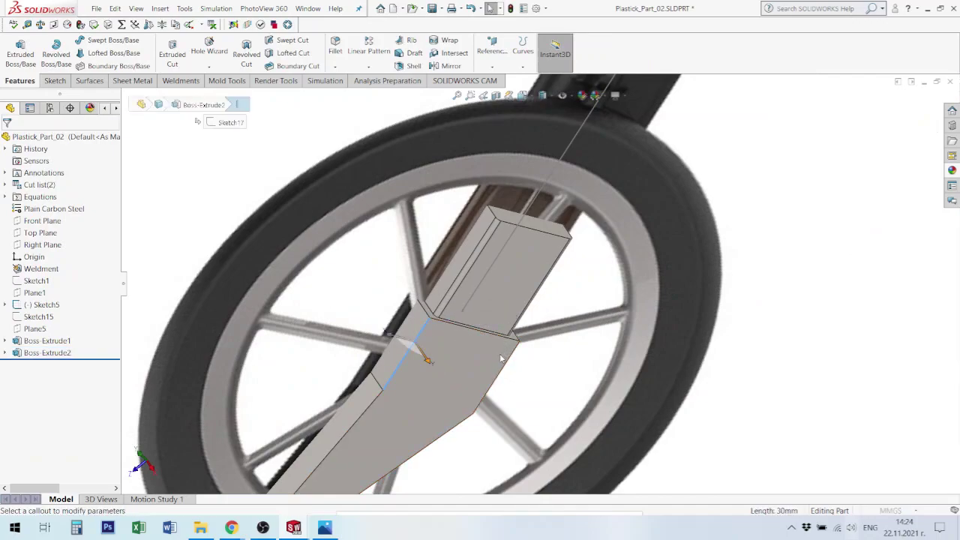
left_click(373, 425)
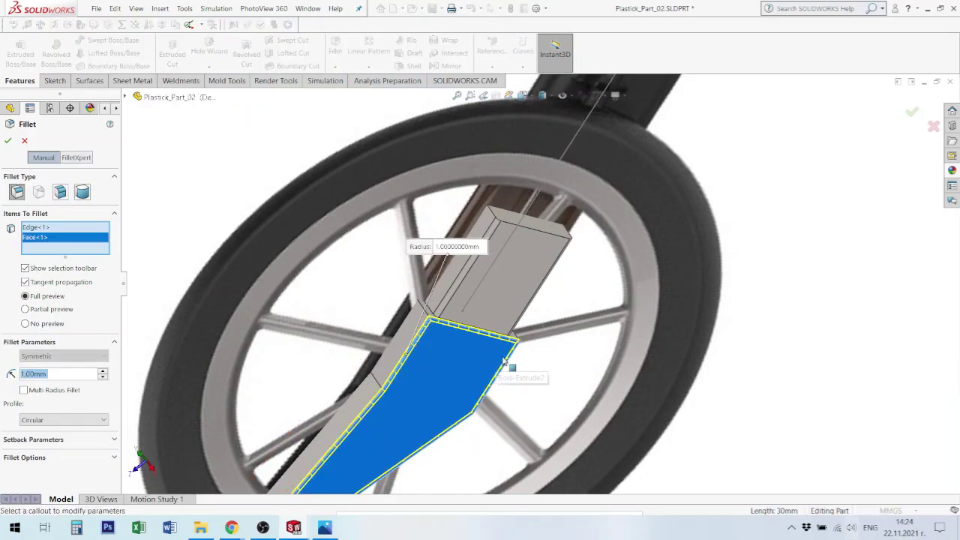
scroll(465, 322, "up", 2)
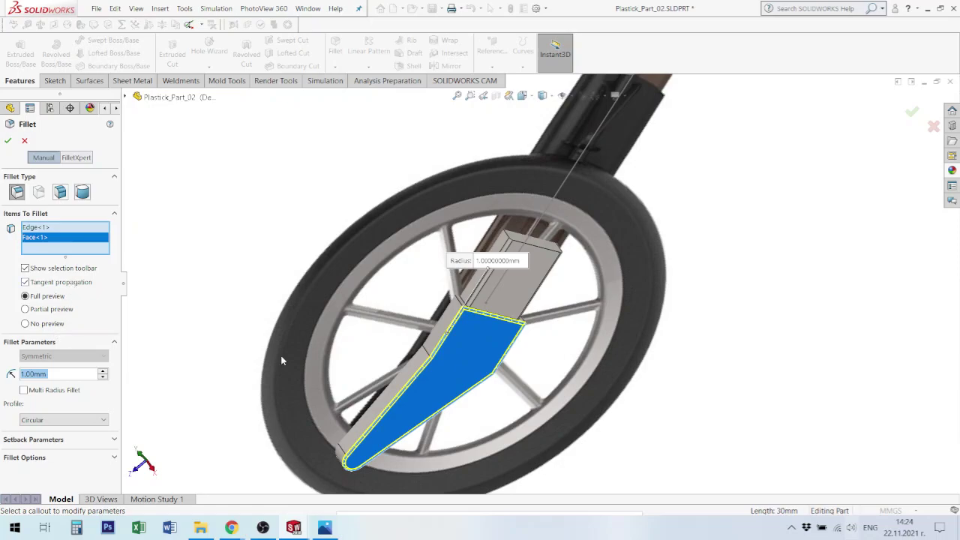
middle_click_drag(374, 365, 413, 308)
scroll(412, 311, "down", 3)
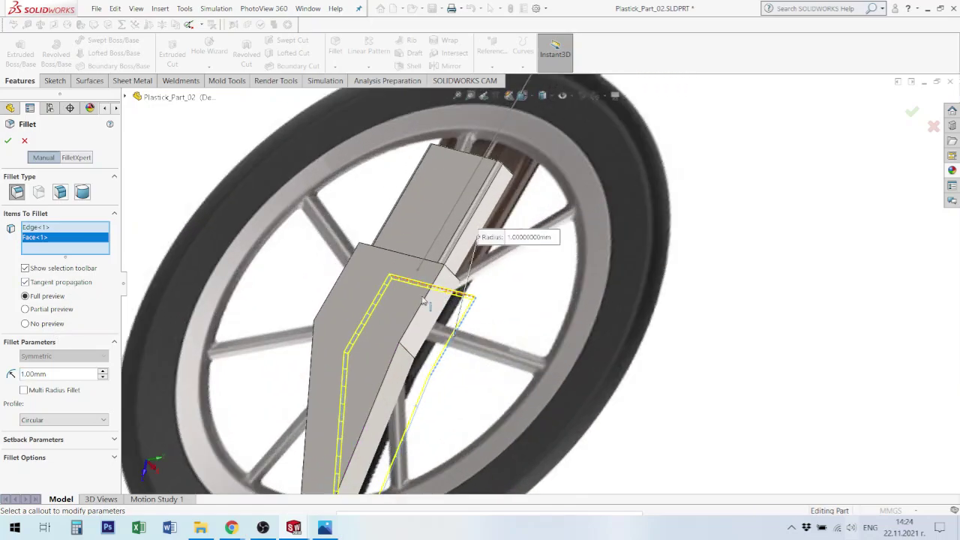
left_click(411, 310)
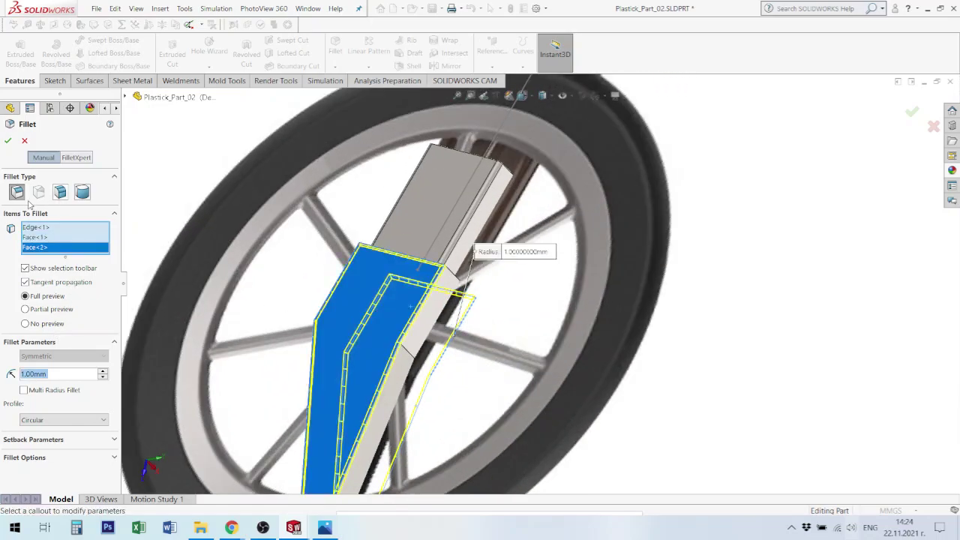
left_click(7, 141)
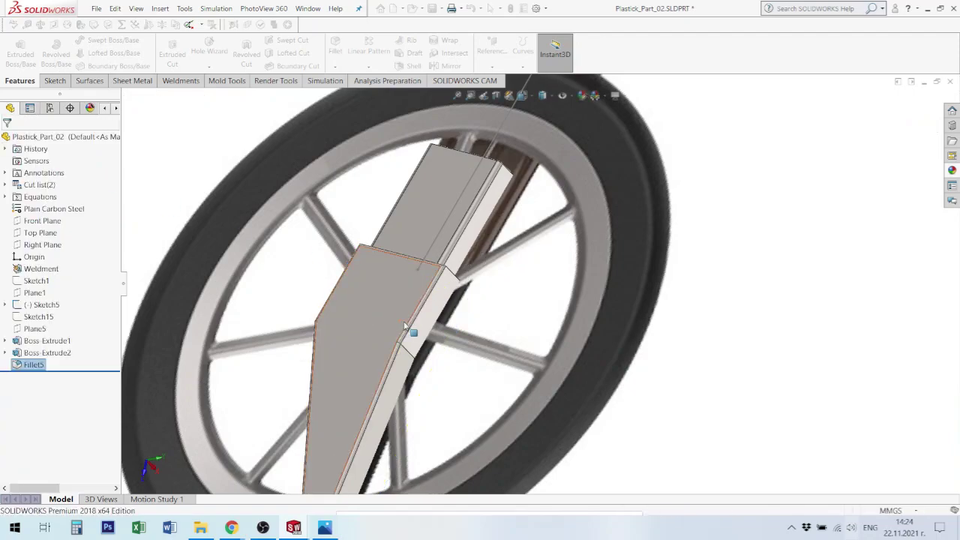
Step: Change the part's material from Plain Carbon Steel to Rubber
scroll(401, 321, "up", 4)
middle_click_drag(244, 150, 536, 385)
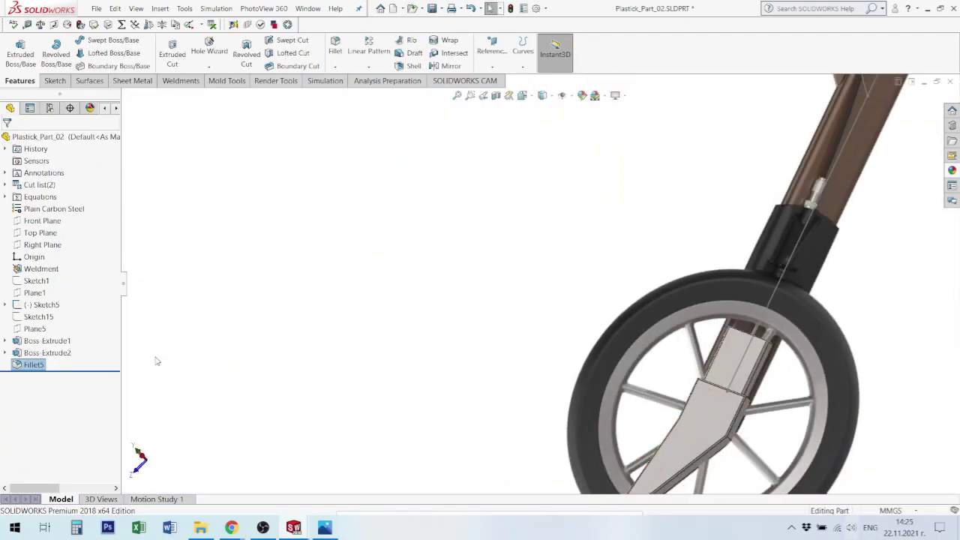
right_click(62, 210)
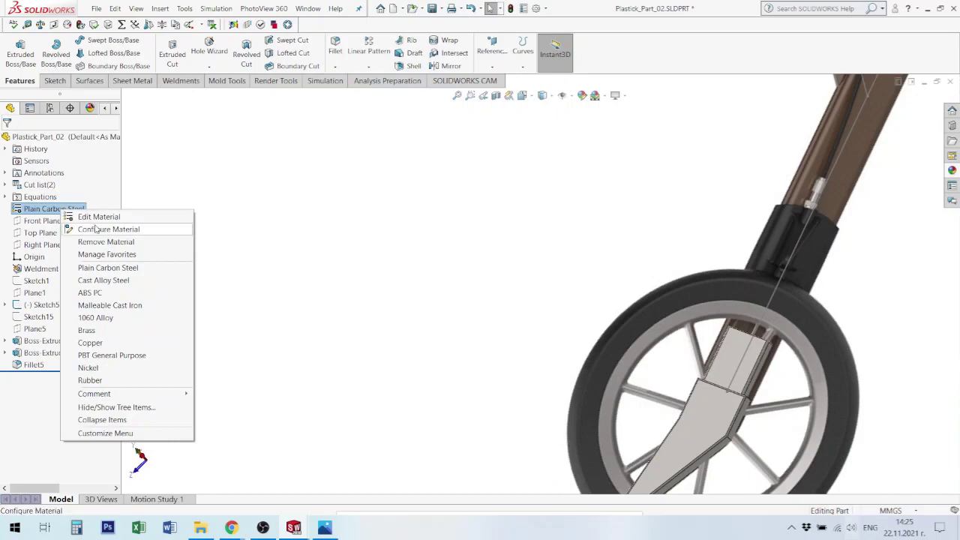
left_click(102, 382)
middle_click_drag(709, 395, 705, 450)
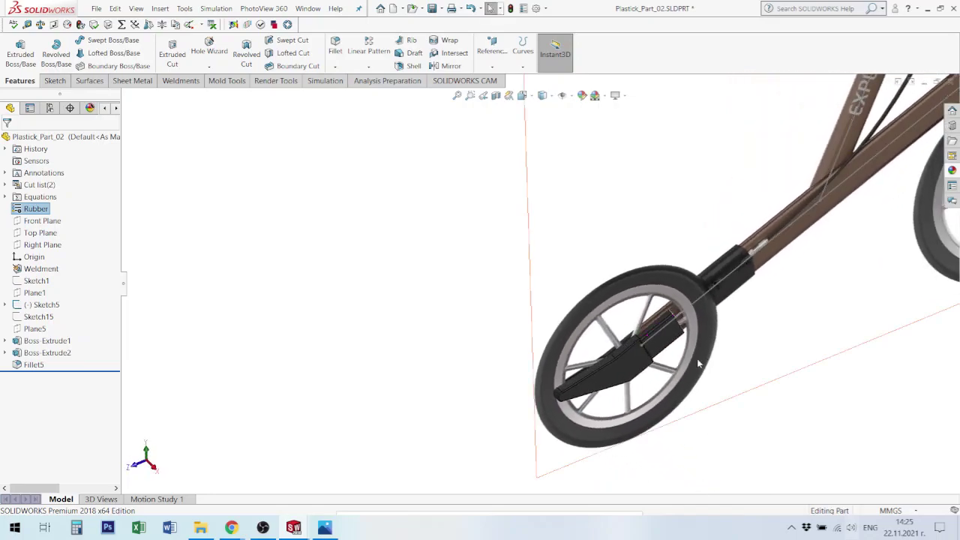
scroll(690, 379, "down", 6)
middle_click_drag(482, 255, 510, 313)
scroll(526, 345, "up", 5)
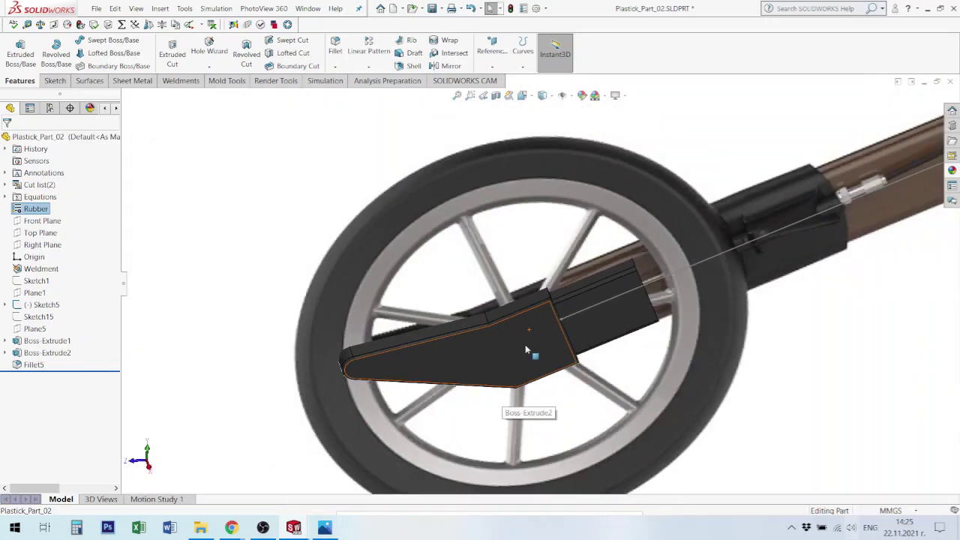
Step: Switch the model's display style to Hidden Lines Removed and finally to Hidden Lines Visible
middle_click_drag(574, 340, 545, 286)
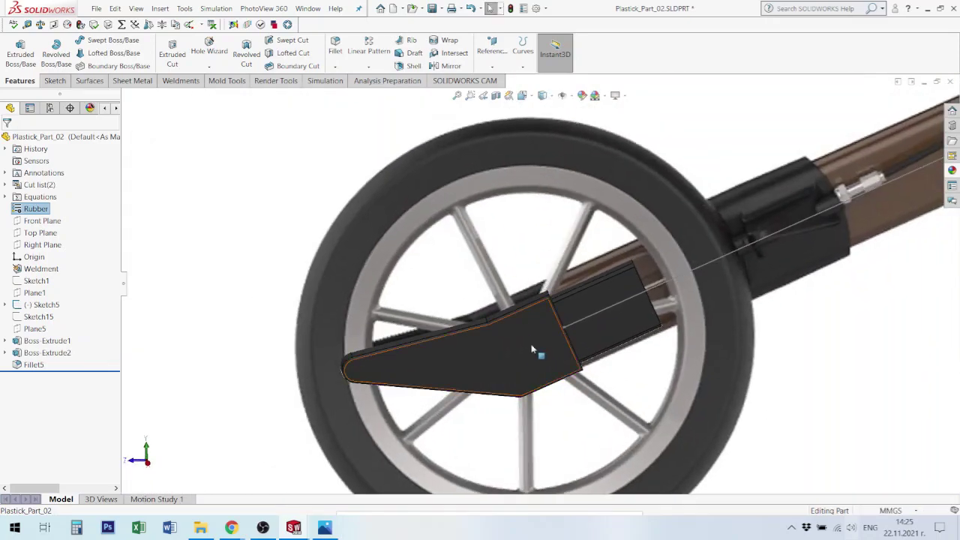
scroll(553, 344, "down", 3)
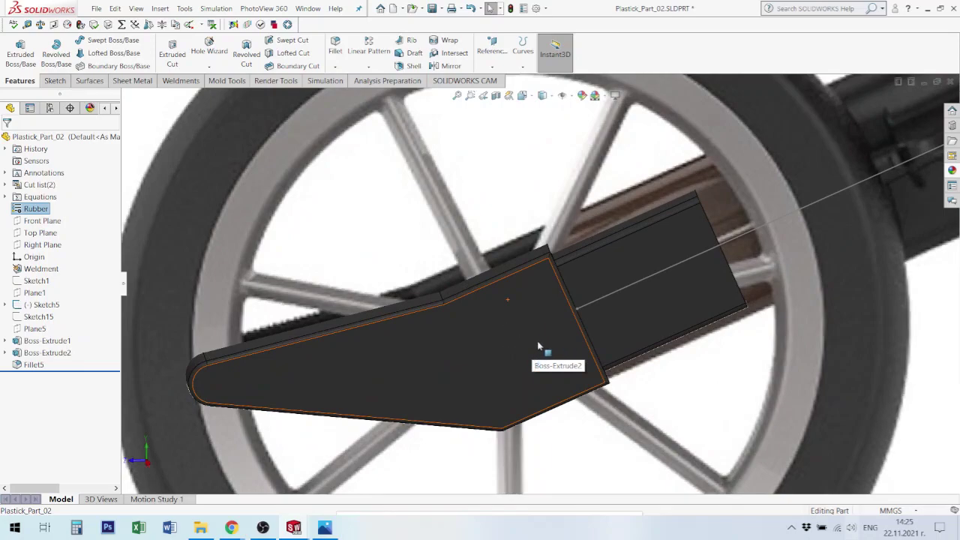
scroll(535, 344, "up", 3)
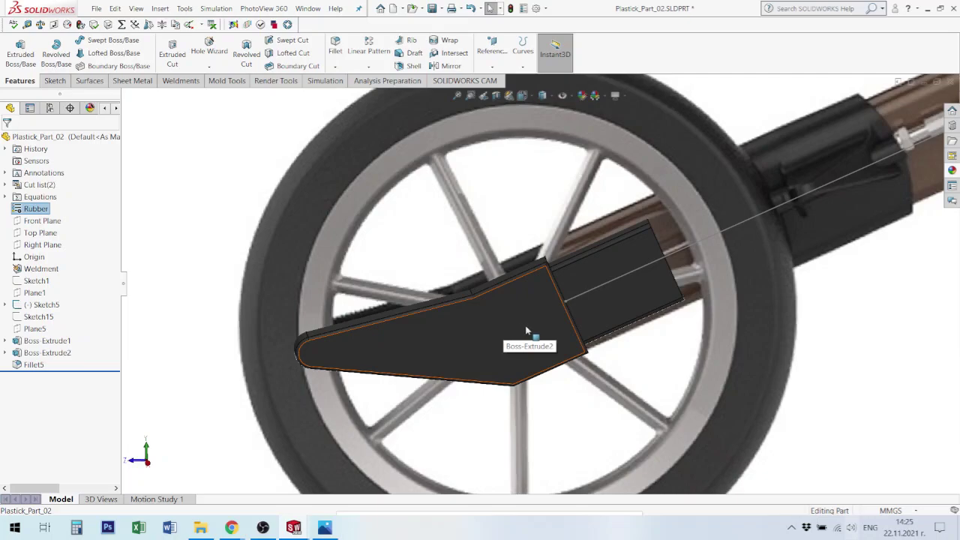
left_click(549, 294)
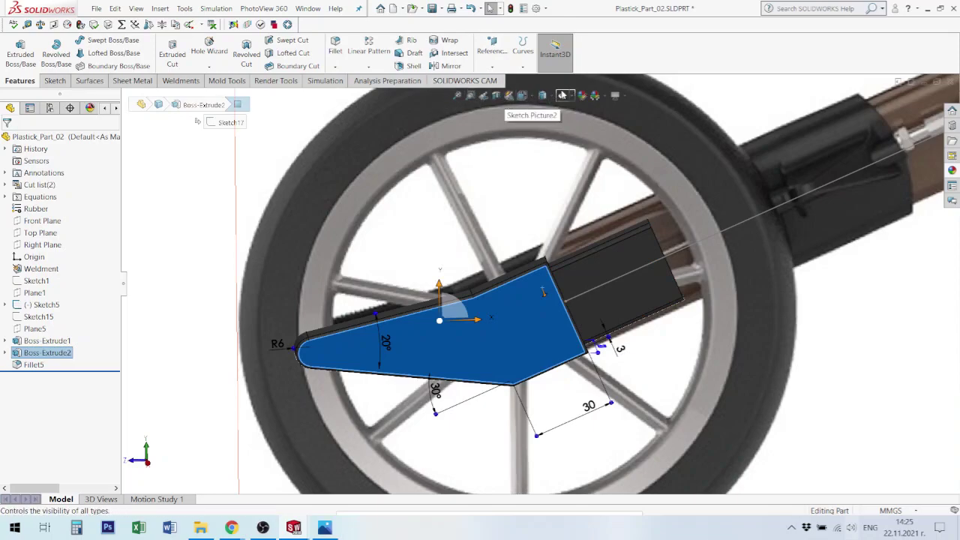
left_click(543, 96)
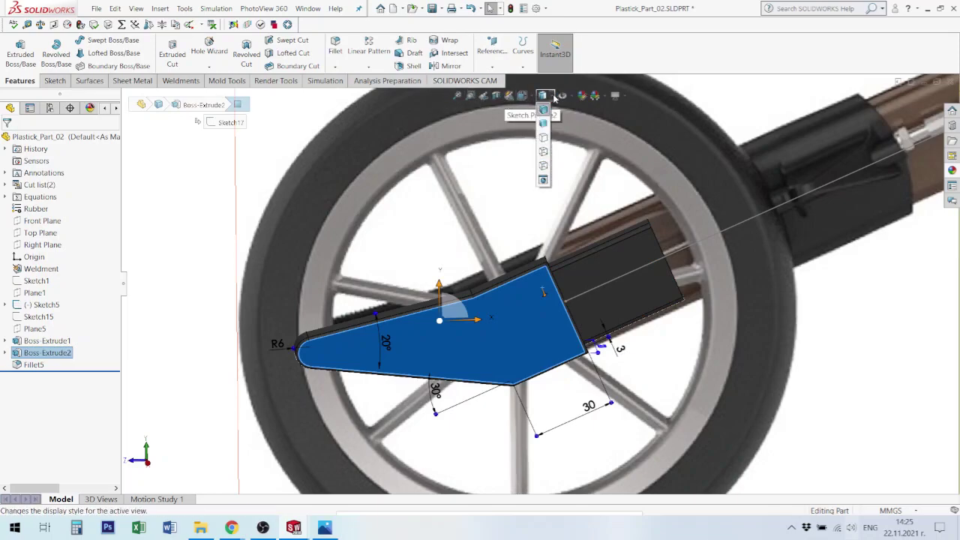
left_click(547, 138)
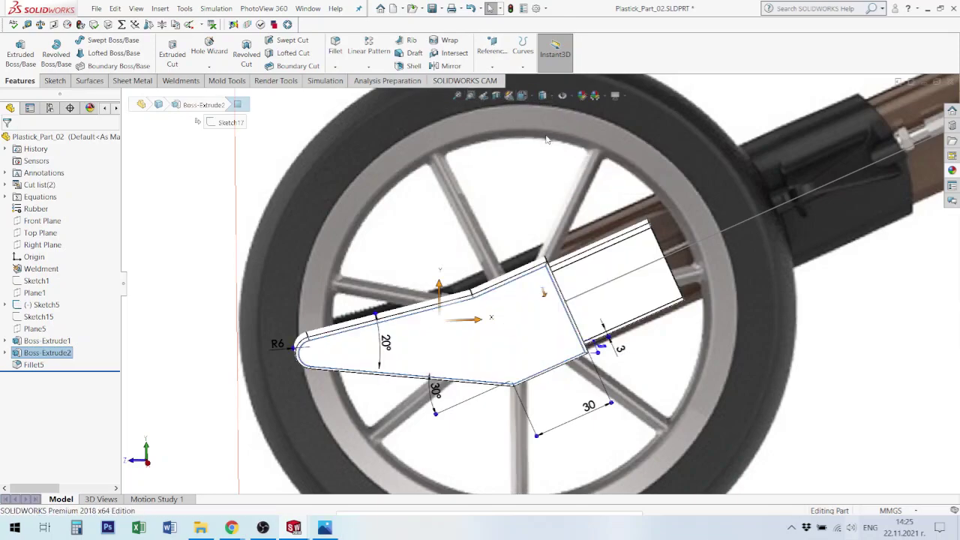
left_click(546, 96)
left_click(547, 156)
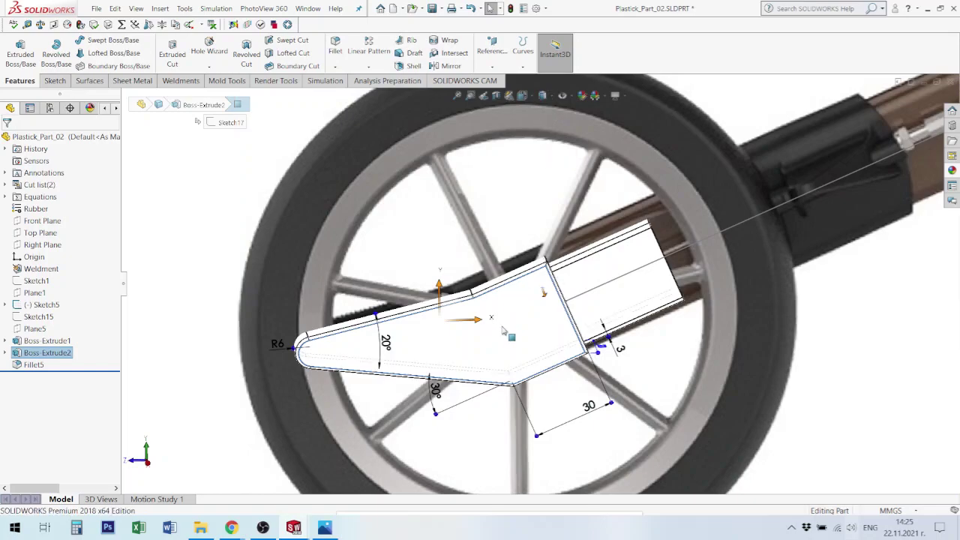
Step: Edit the outer body's profile sketch and add a circle of about 4.8 mm radius at the wheel hub's centre
key("f")
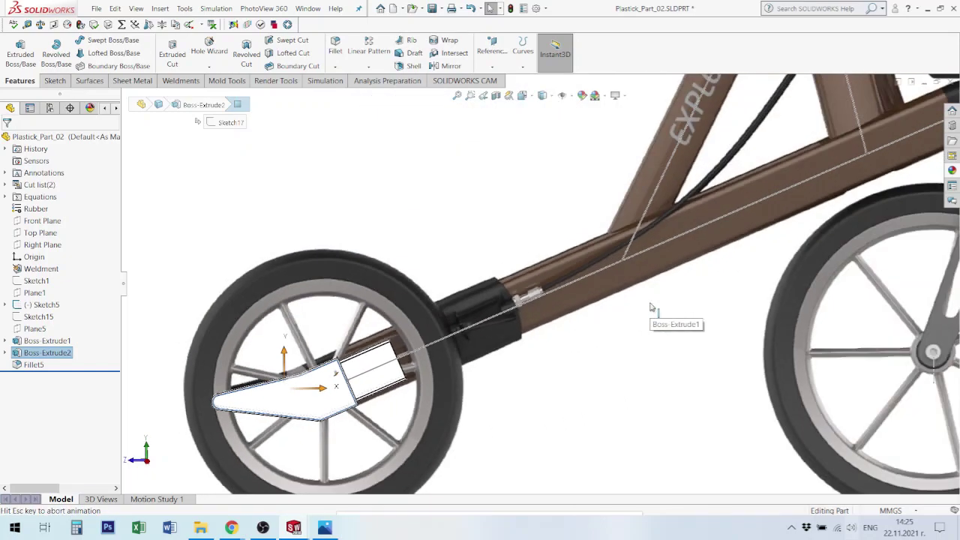
scroll(368, 391, "down", 3)
scroll(429, 348, "down", 8)
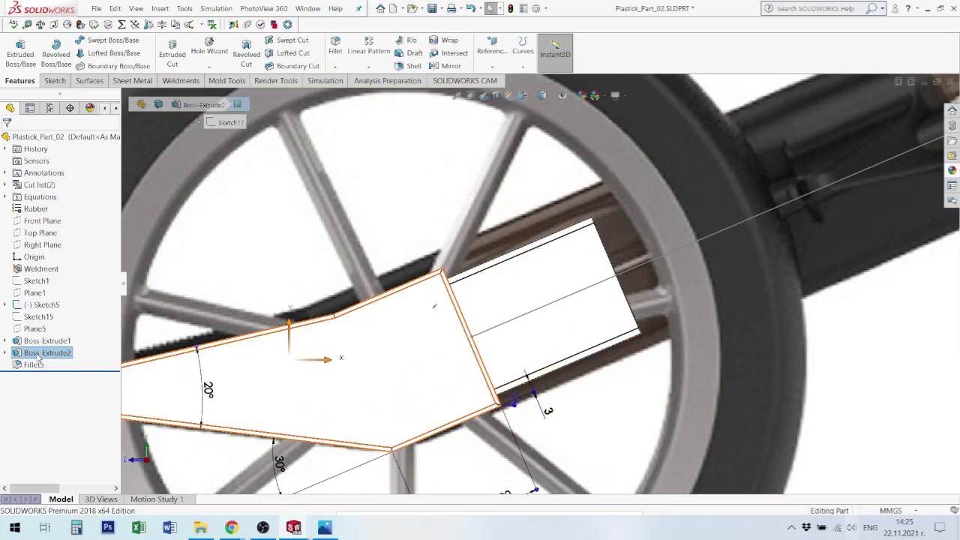
left_click(5, 353)
left_click(45, 365)
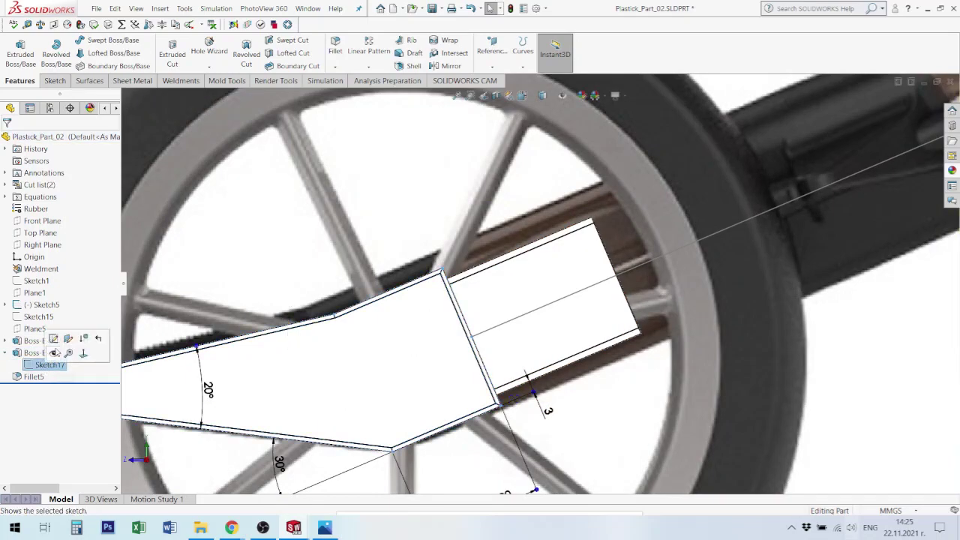
left_click(53, 342)
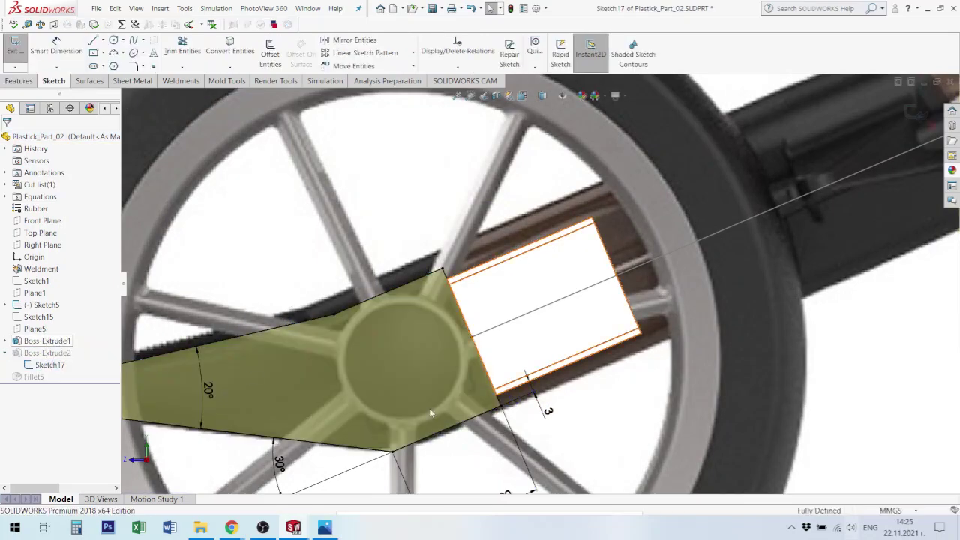
right_click_drag(399, 361, 418, 356)
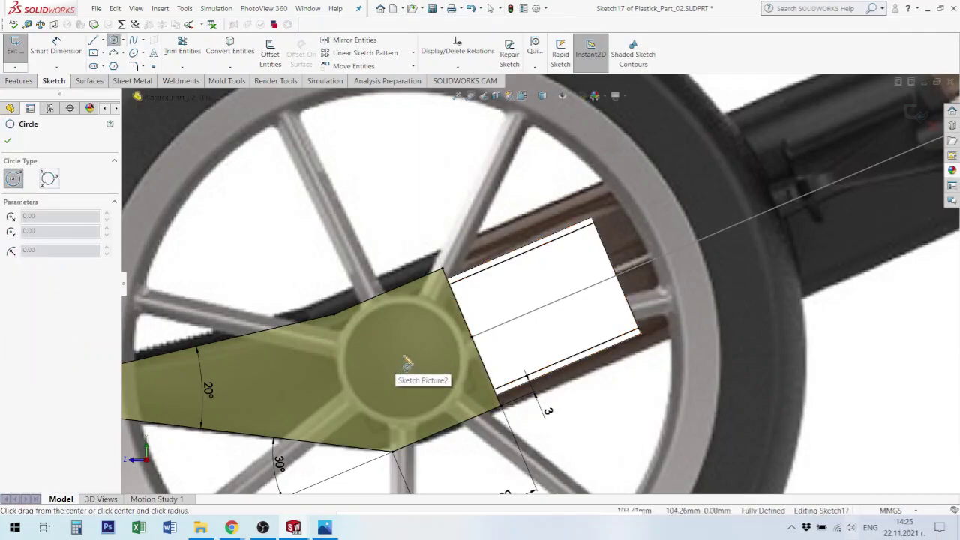
left_click(405, 355)
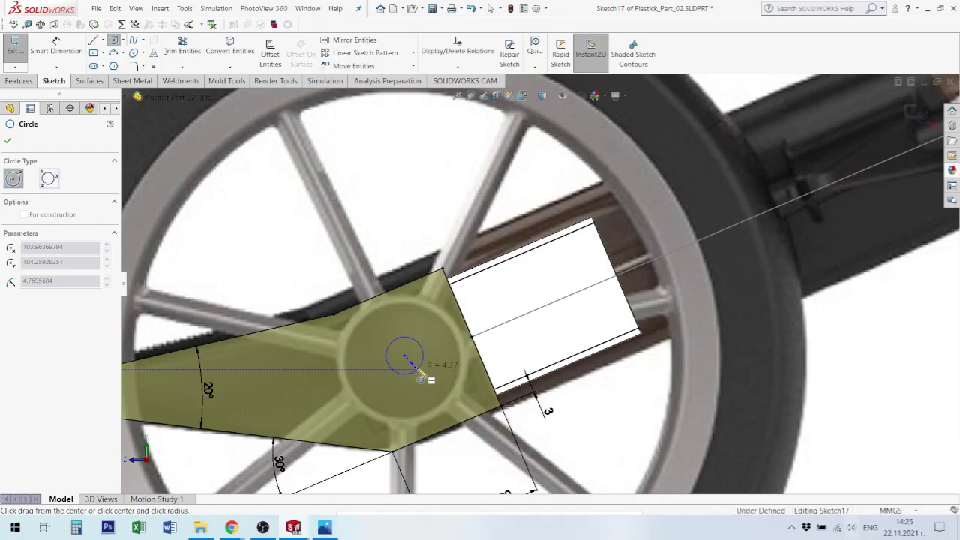
left_click(420, 377)
key("Escape")
mouse_move(404, 357)
left_mouse_down()
mouse_move(405, 375)
mouse_move(402, 363)
left_mouse_up()
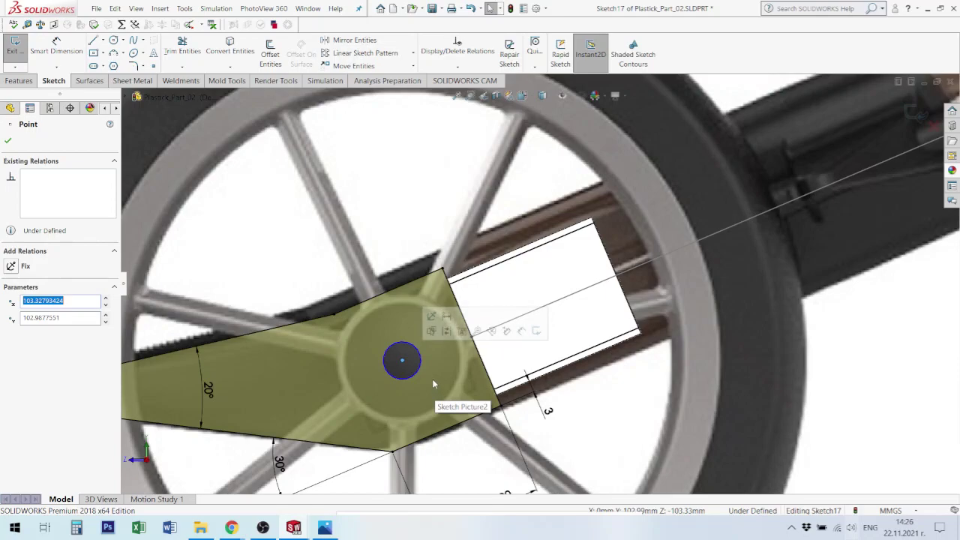
Step: Dimension the circle's centre at 18.4 mm from the outline's edge that adjoins the insert block
left_click(56, 47)
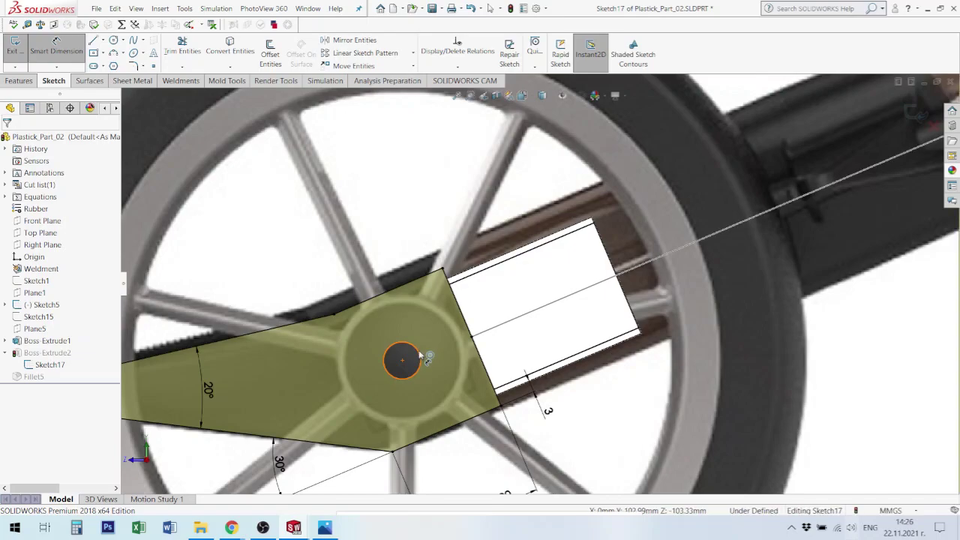
left_click(420, 355)
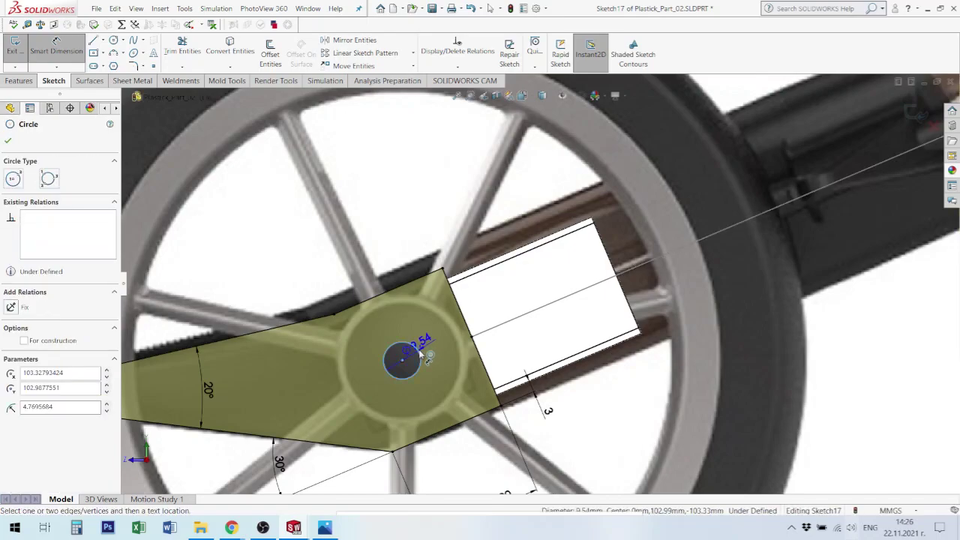
left_click(464, 318)
left_click(390, 253)
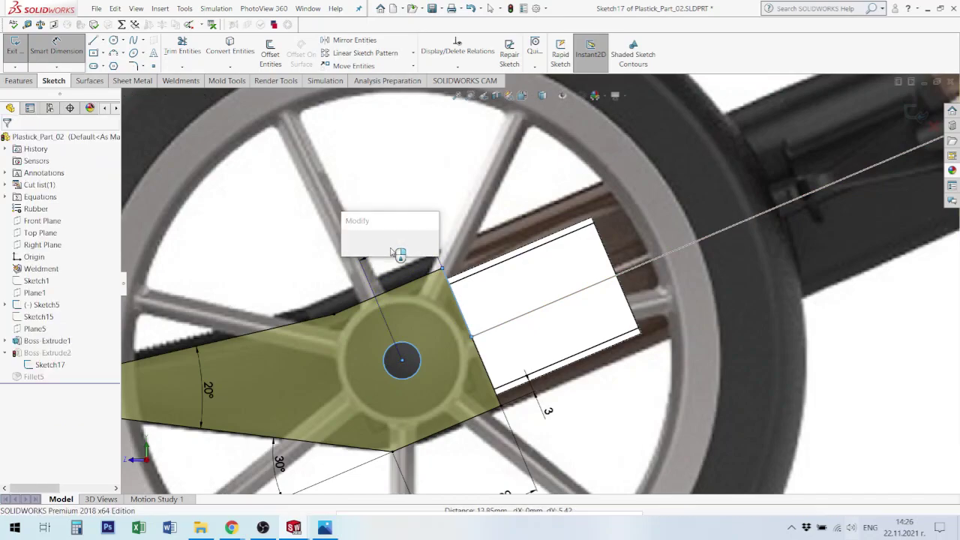
type("1")
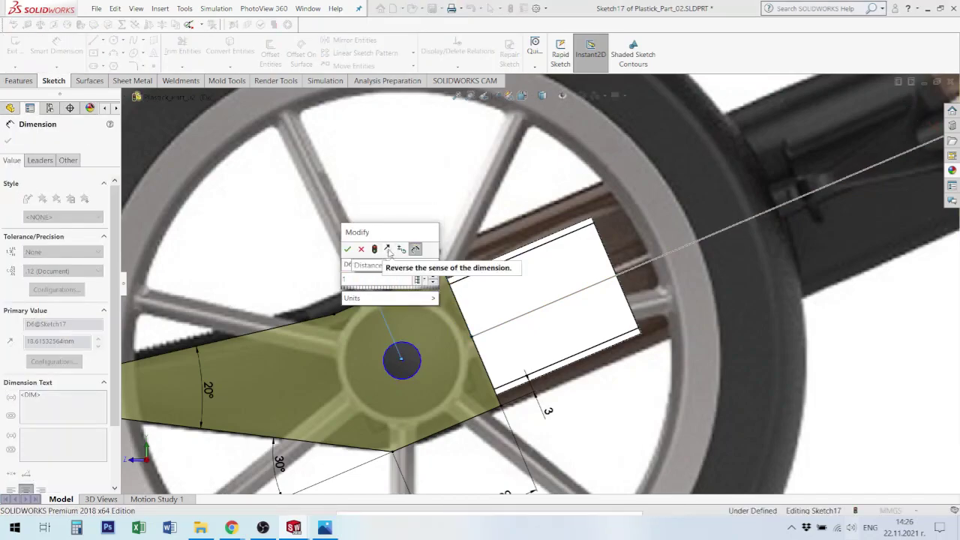
type("8.")
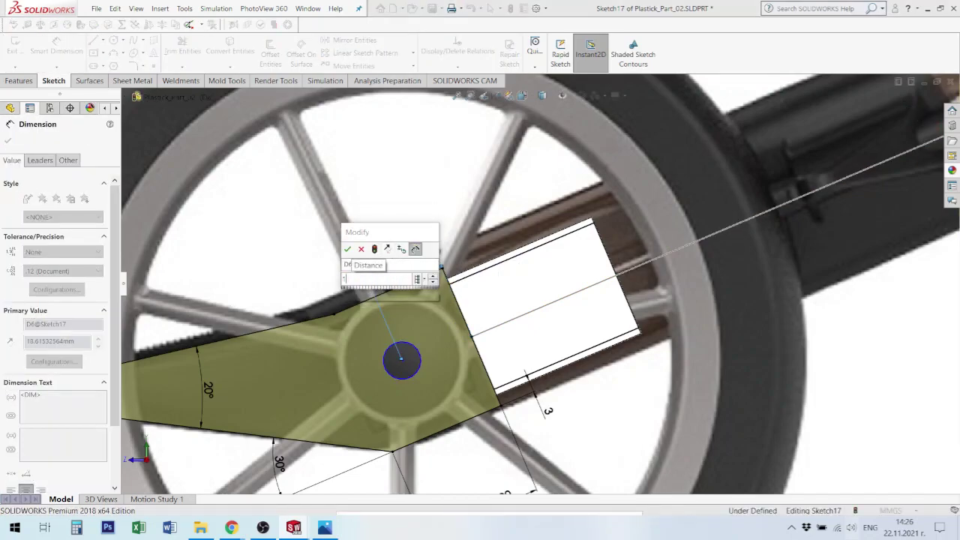
type("4")
key("Return")
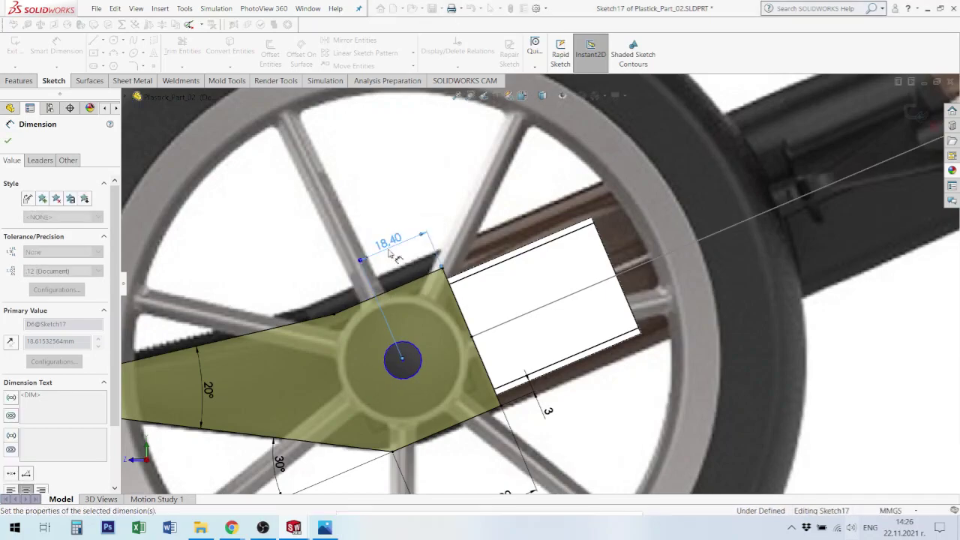
key("Escape")
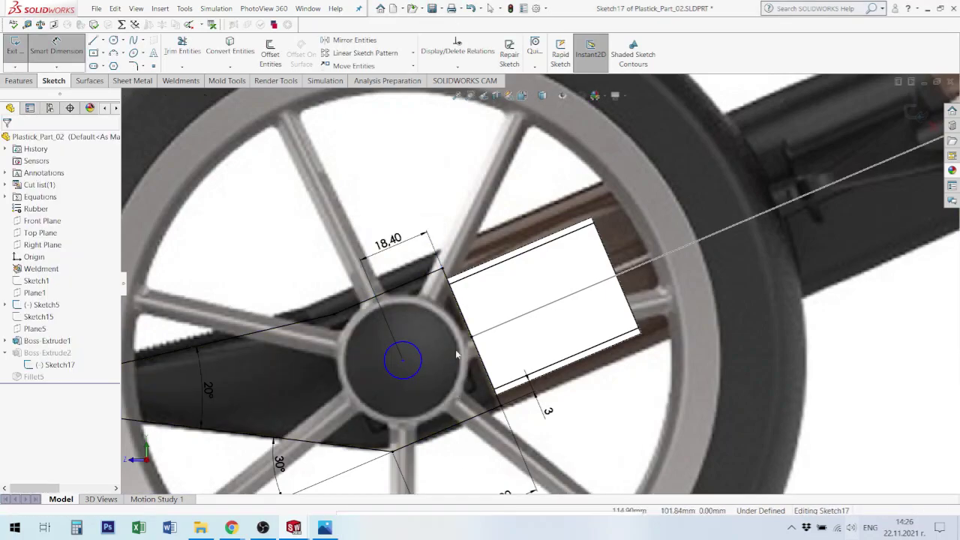
Step: Make the circle's centre coincident with the frame tube's centreline
left_click(499, 330)
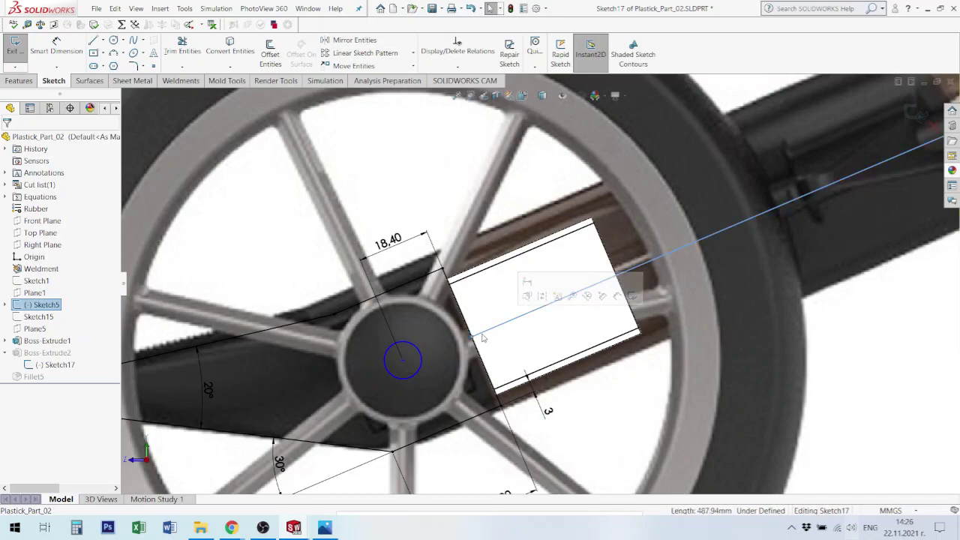
left_click(402, 359)
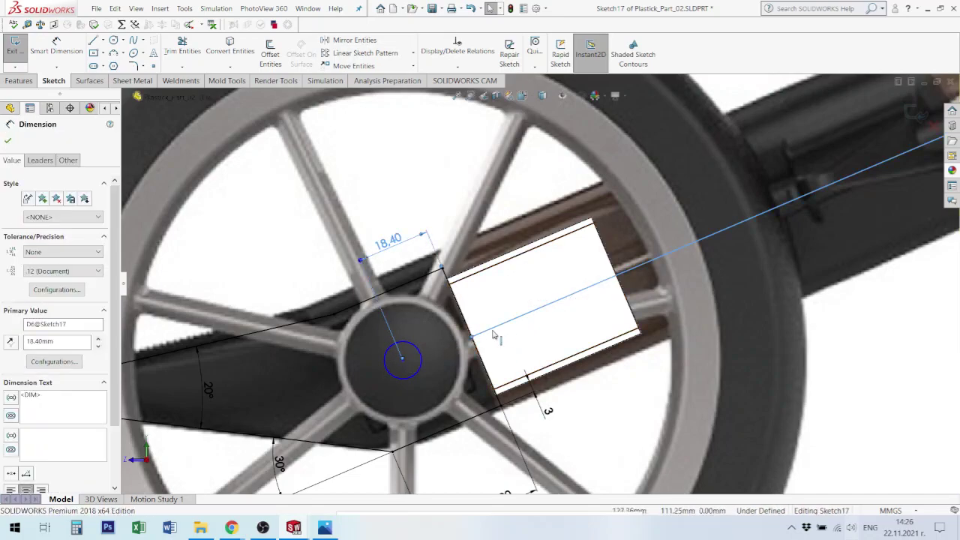
left_click(419, 192)
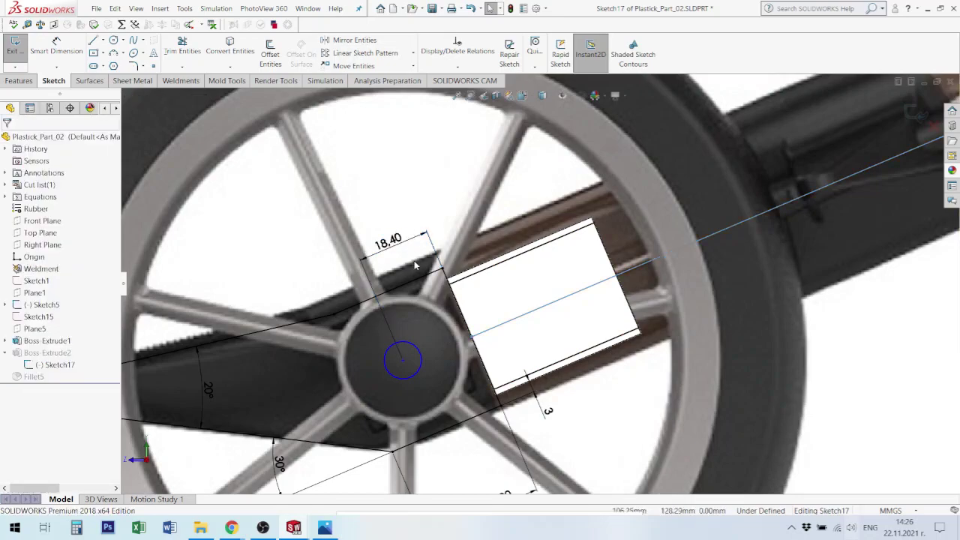
left_click(403, 362)
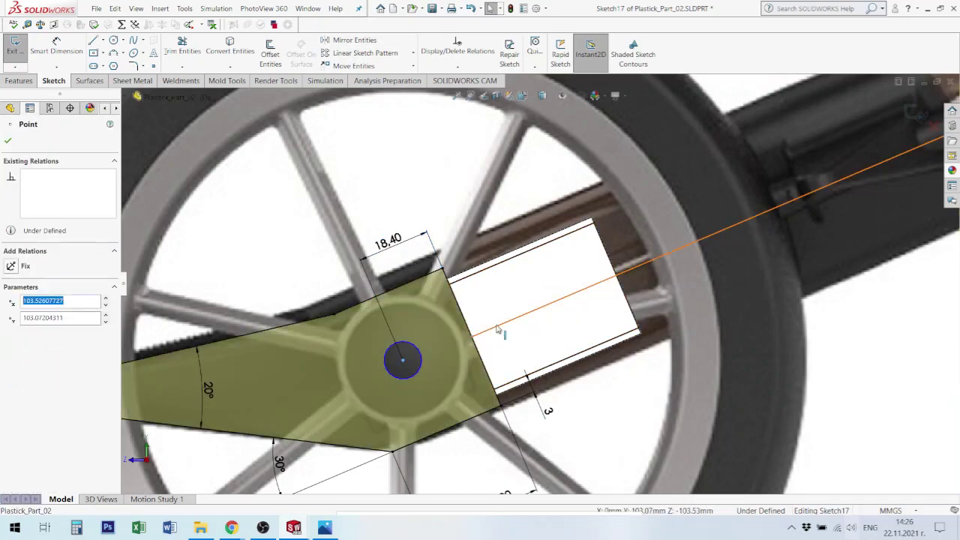
left_click(499, 326, "ctrl")
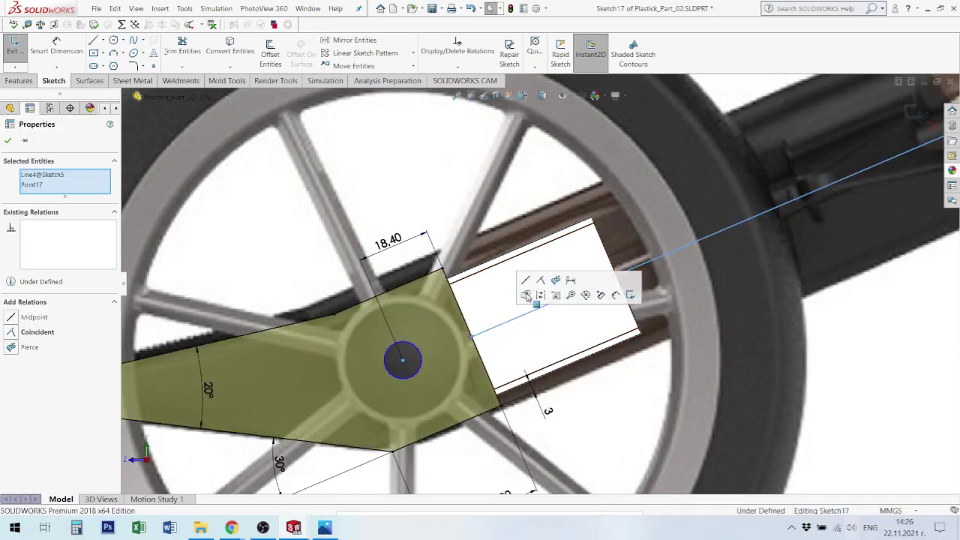
left_click(540, 280)
scroll(378, 362, "down", 4)
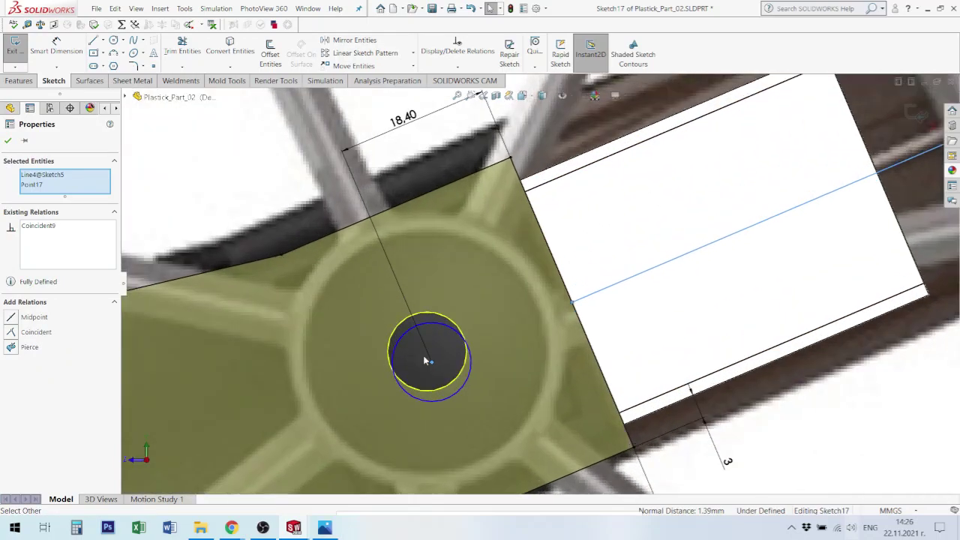
scroll(483, 368, "up", 4)
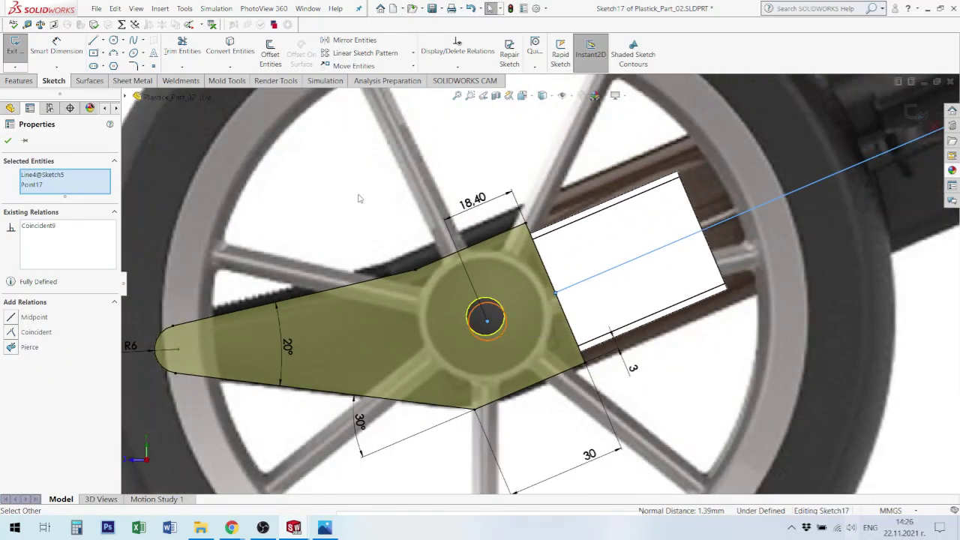
Step: Set the circle's diameter to 8.2 mm and exit the sketch to rebuild the outer body with the hole
left_click(56, 44)
left_click(504, 314)
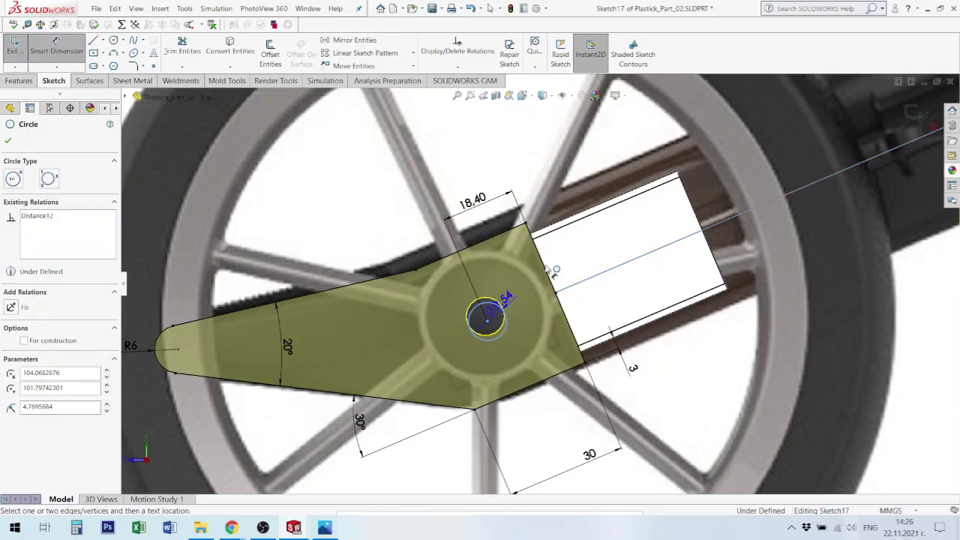
left_click(578, 254)
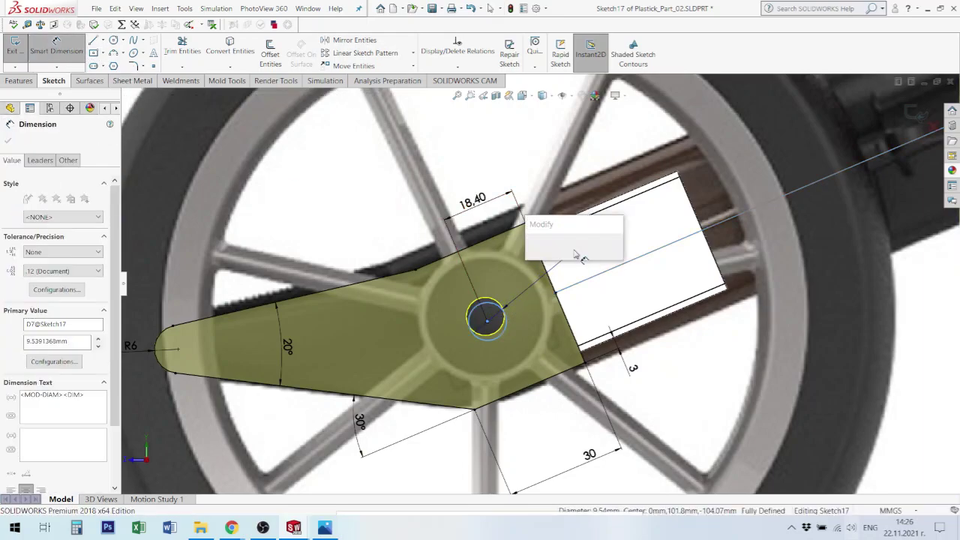
key("Return")
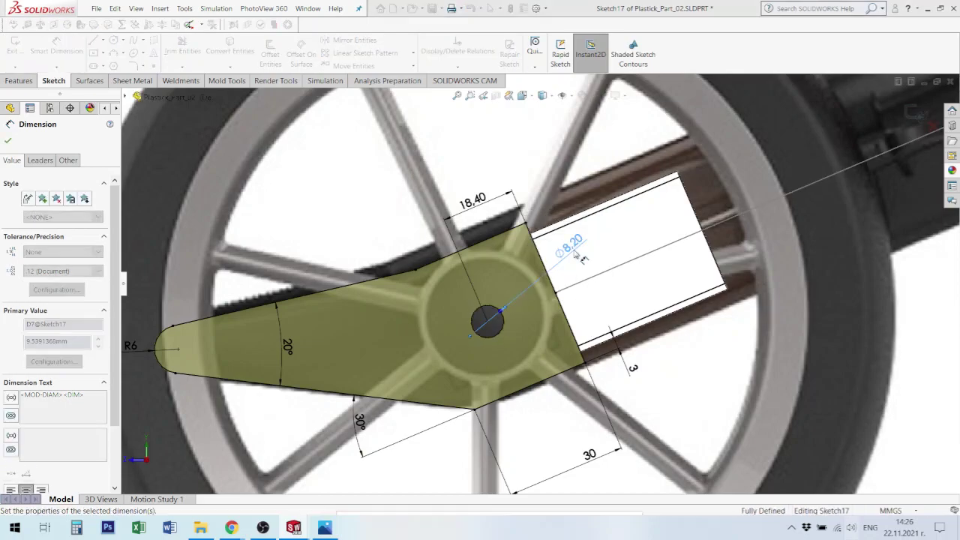
left_click(915, 114)
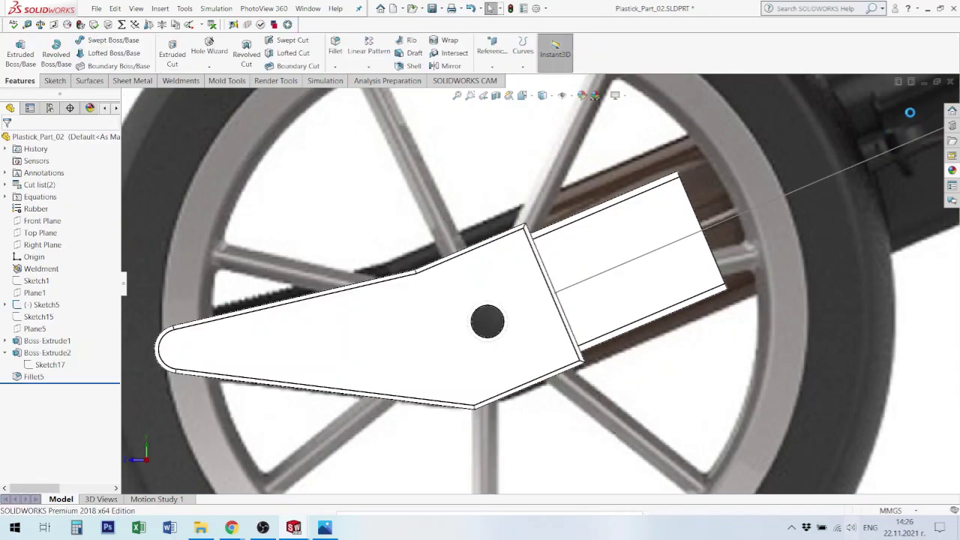
Step: Set the model's display style to Shaded With Edges
left_click(515, 337)
scroll(510, 336, "down", 3)
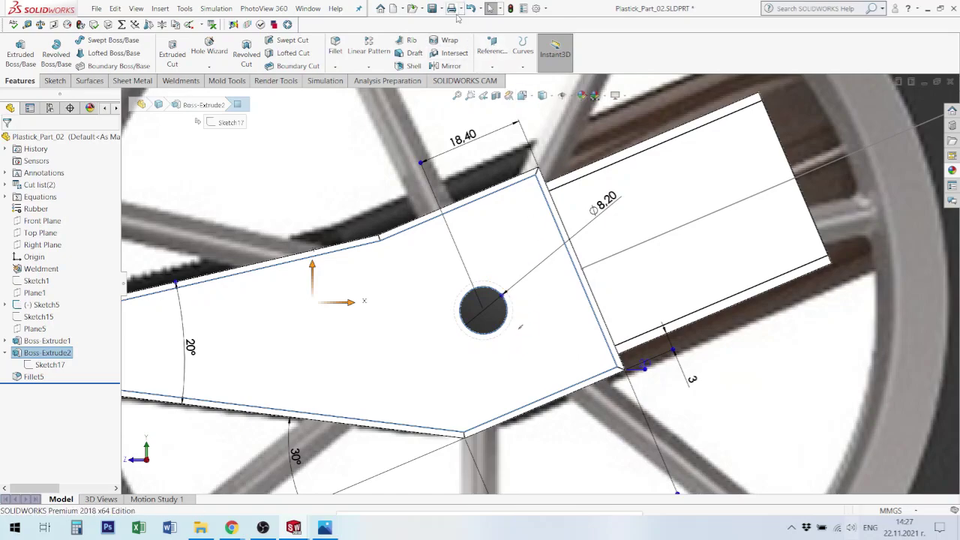
left_click(555, 96)
left_click(547, 114)
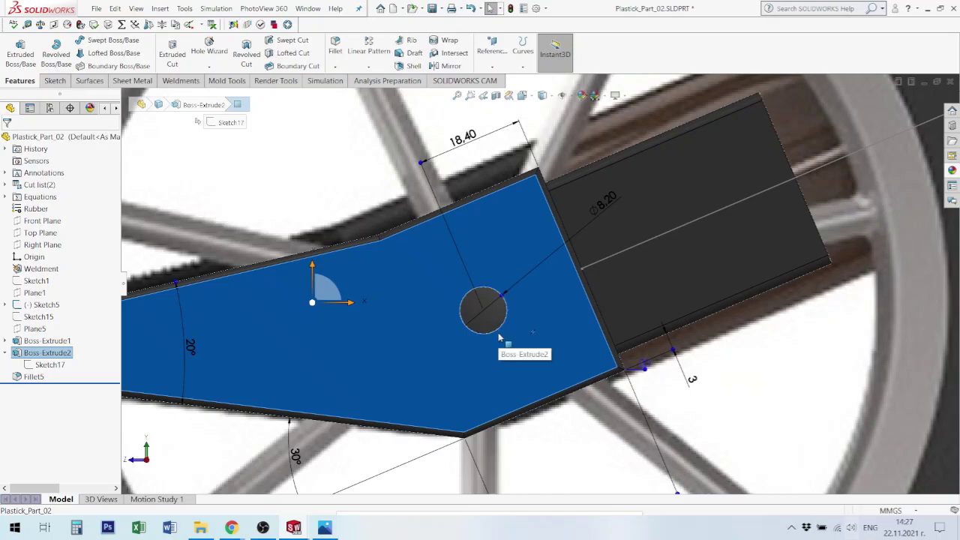
scroll(516, 338, "up", 3)
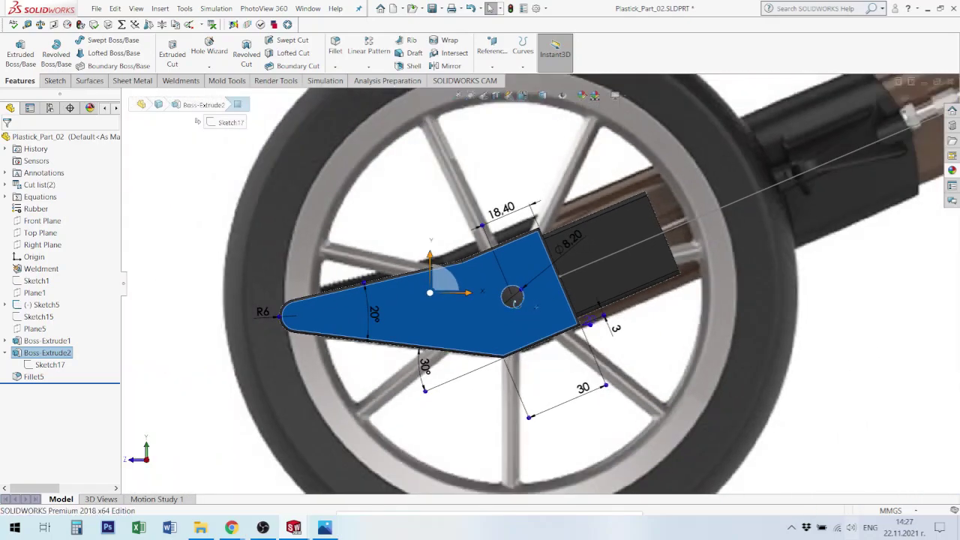
Step: Sketch a circle about 27 mm in diameter on the outer body's side face, concentric with the wheel hole
middle_click_drag(516, 303, 547, 355)
scroll(548, 247, "down", 4)
middle_click_drag(502, 268, 491, 210)
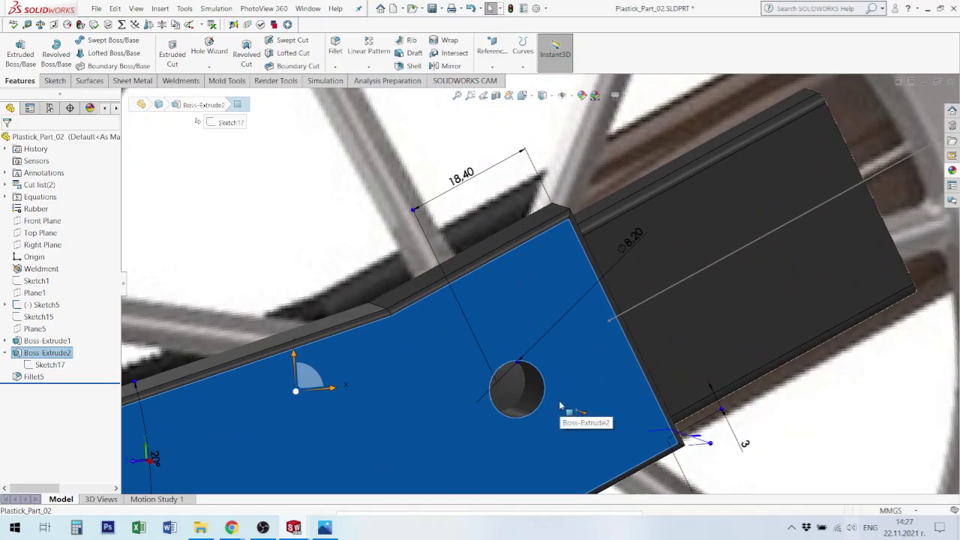
left_click(547, 265)
scroll(564, 276, "up", 3)
mouse_move(543, 304)
middle_mouse_down()
mouse_move(510, 284)
mouse_move(531, 308)
middle_mouse_up()
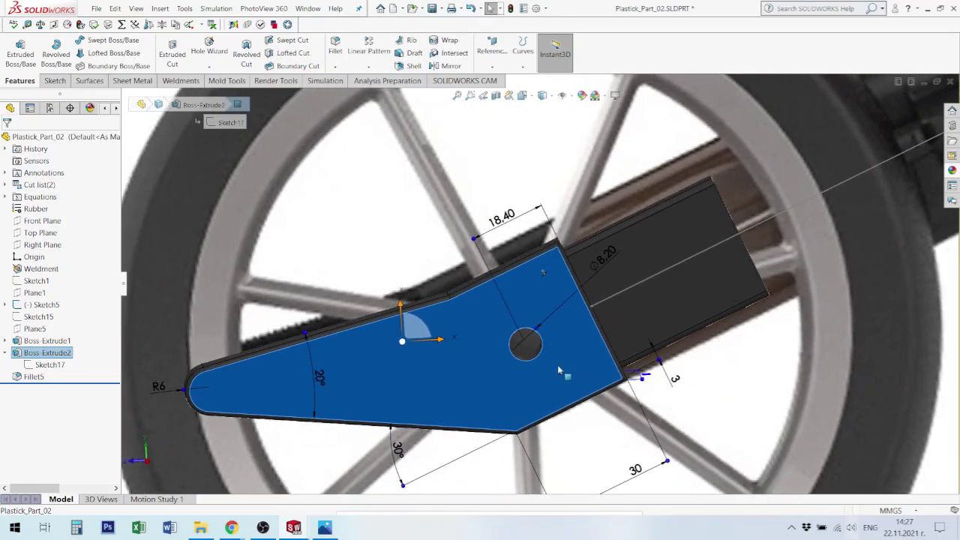
left_click(557, 364)
left_click(608, 341)
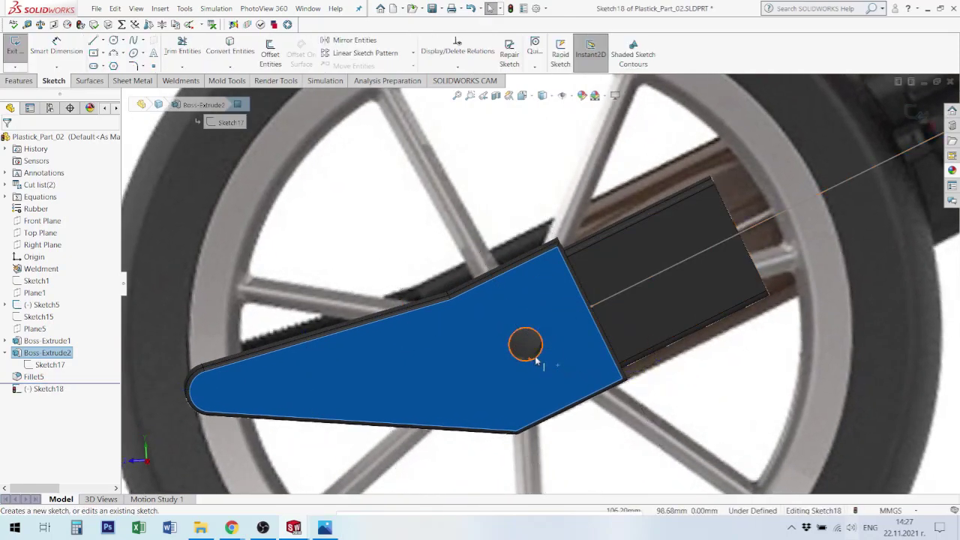
key("c")
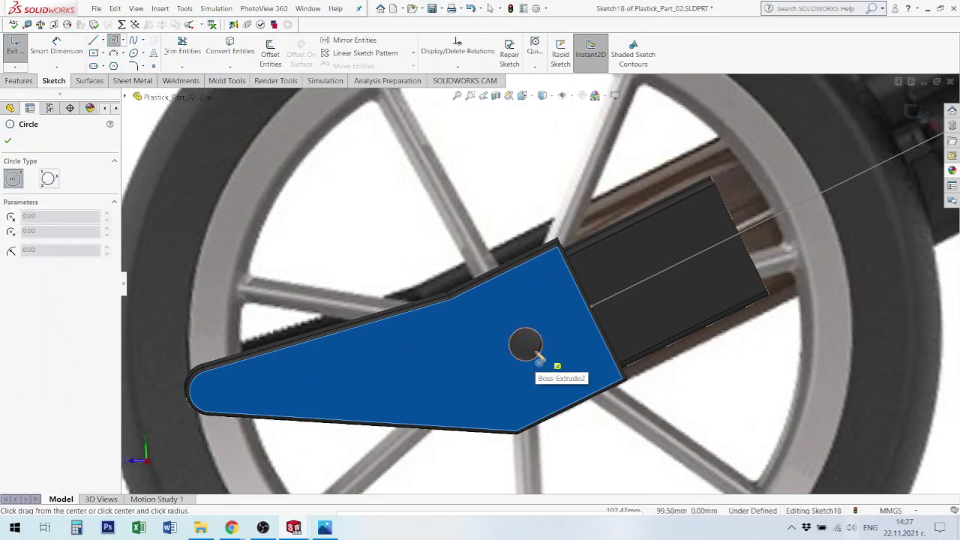
left_click(525, 345)
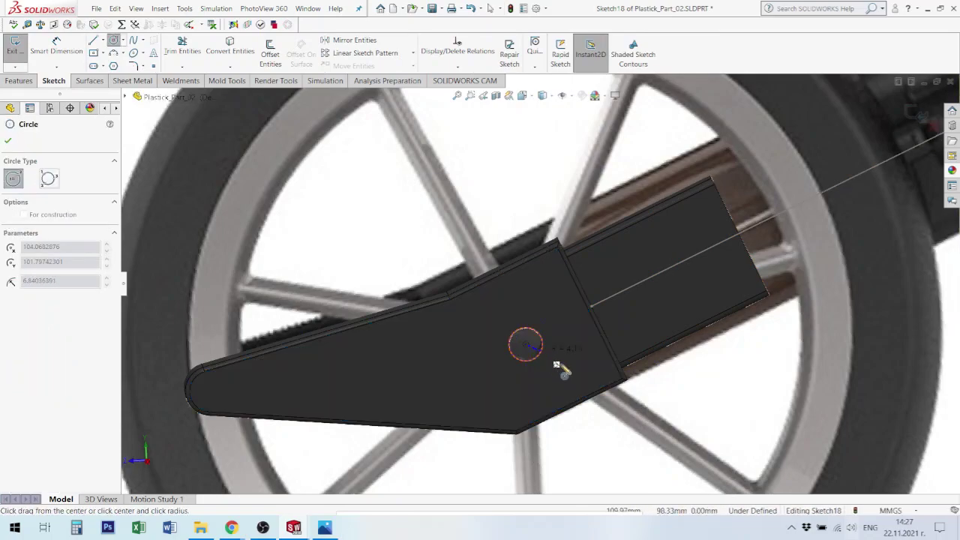
left_click(576, 384)
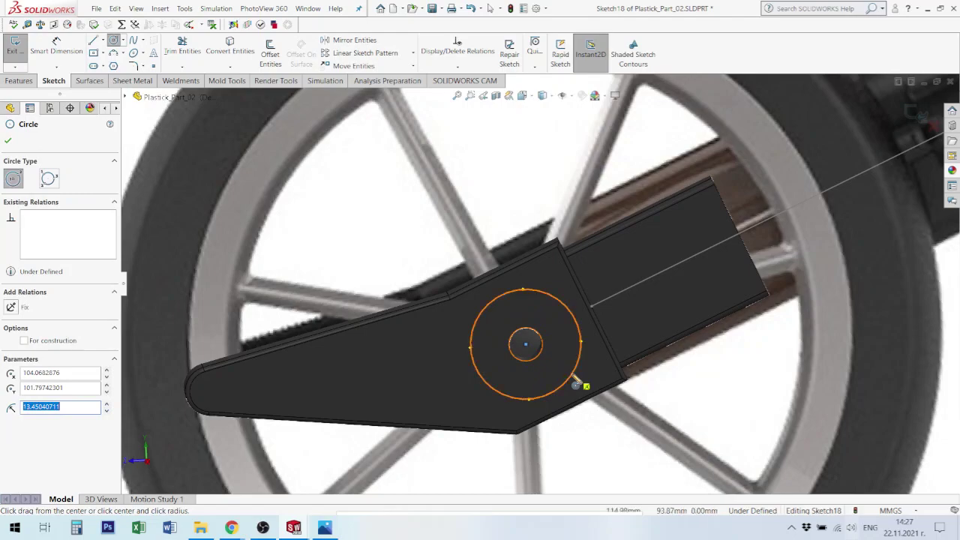
Step: Dimension the sketched circle's diameter at 25 mm
right_click_drag(570, 369, 561, 296)
left_click(553, 298)
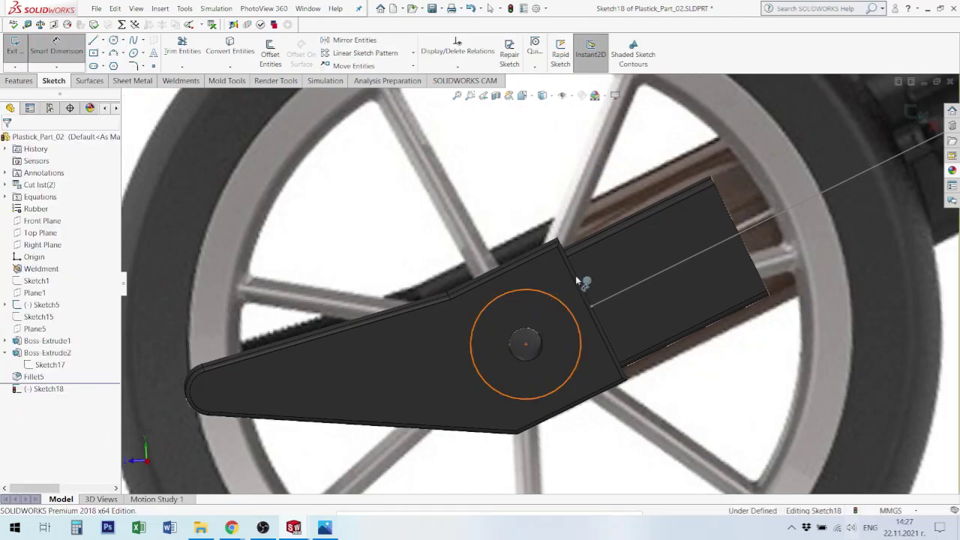
left_click(636, 136)
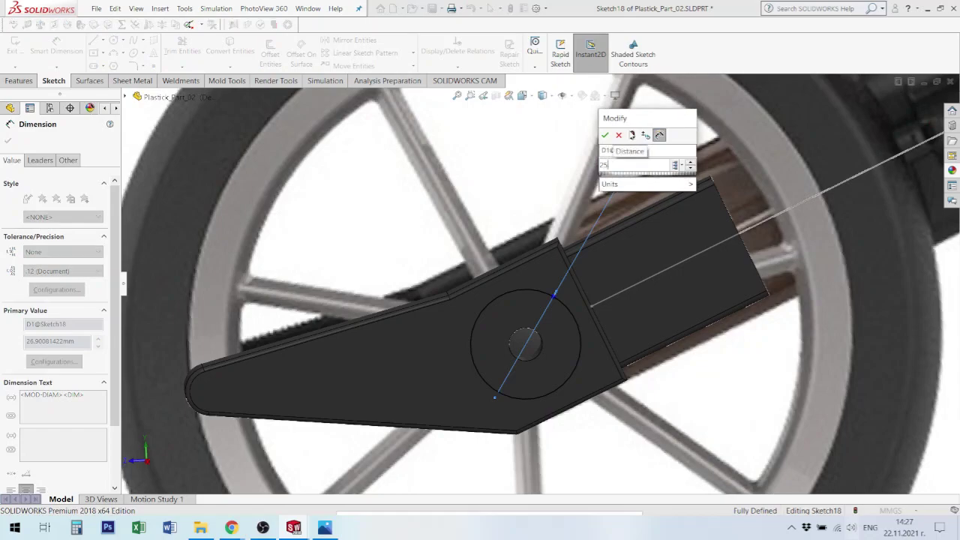
key("Return")
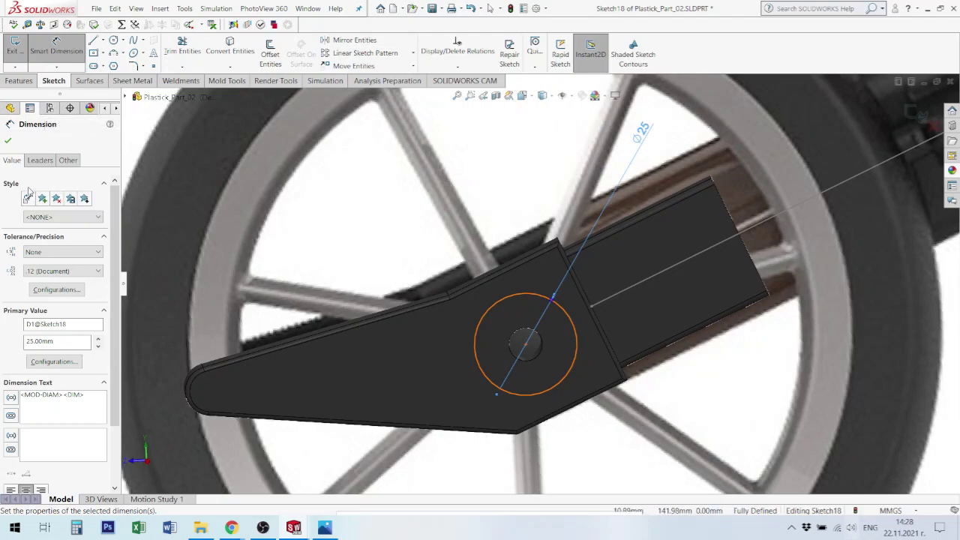
Step: Cut a recess around the wheel hole by extruding the circle with a 12 mm Blind Extruded Cut
left_click(18, 81)
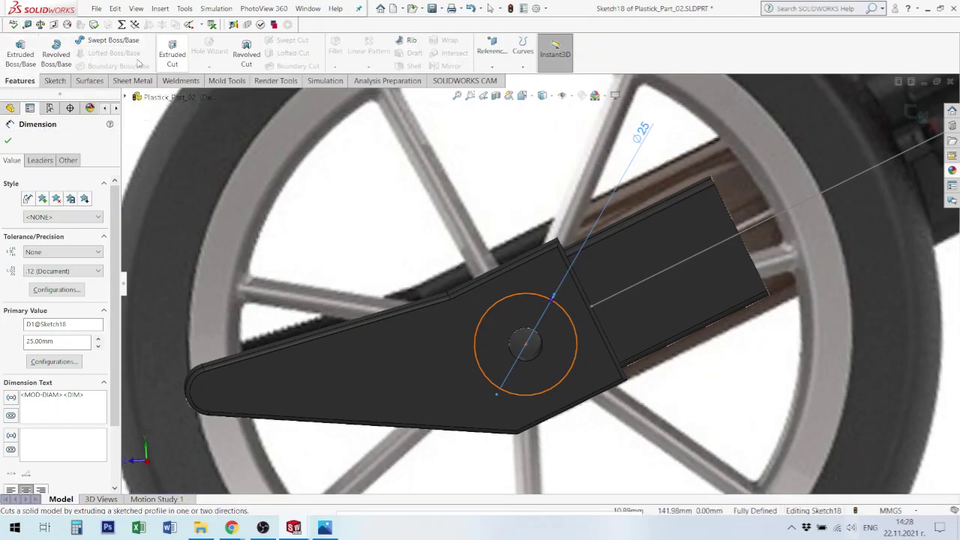
left_click(172, 54)
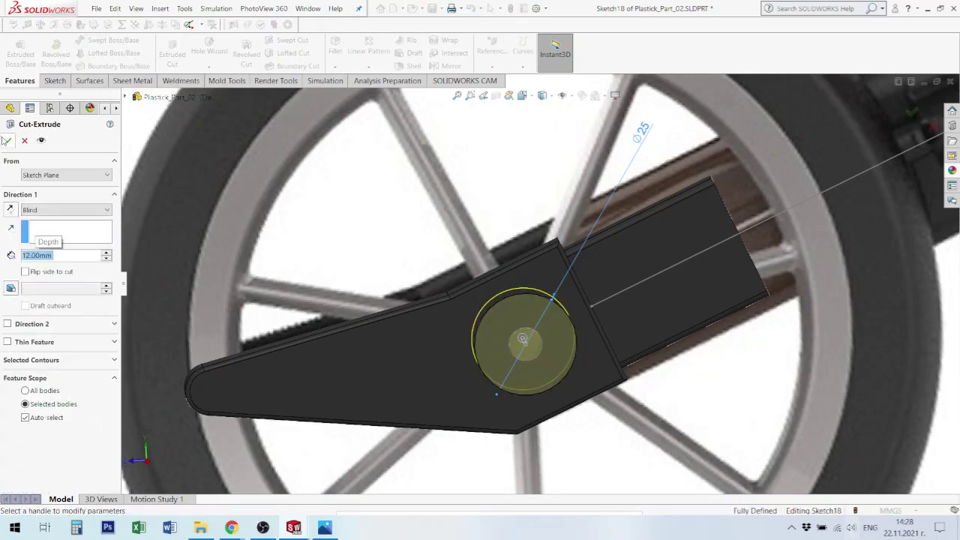
left_click(9, 142)
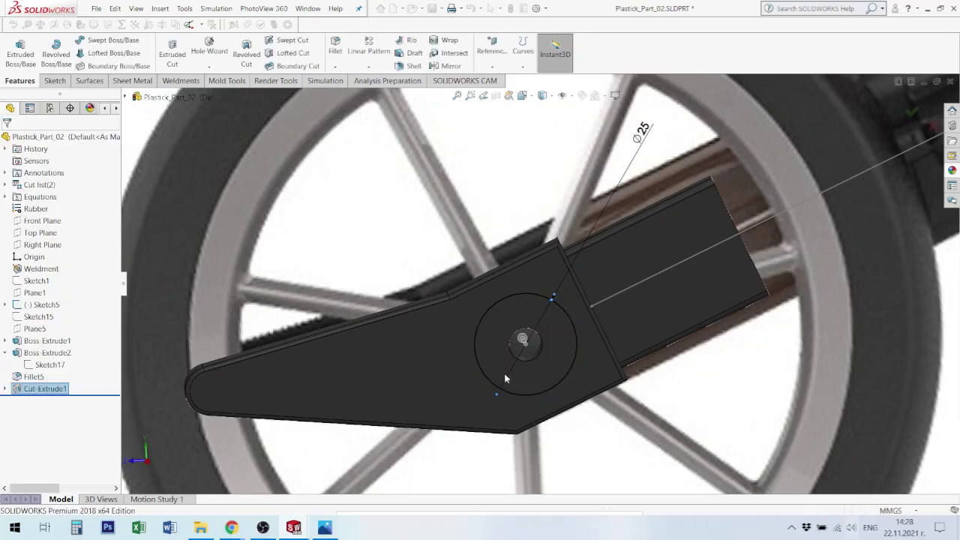
scroll(535, 370, "up", 1)
mouse_move(559, 383)
middle_mouse_down()
mouse_move(542, 326)
mouse_move(601, 195)
mouse_move(639, 177)
mouse_move(670, 118)
mouse_move(667, 58)
mouse_move(600, 177)
mouse_move(520, 279)
mouse_move(537, 331)
mouse_move(616, 464)
mouse_move(585, 487)
mouse_move(598, 477)
middle_mouse_up()
scroll(544, 322, "down", 2)
scroll(539, 335, "down", 3)
scroll(545, 346, "up", 3)
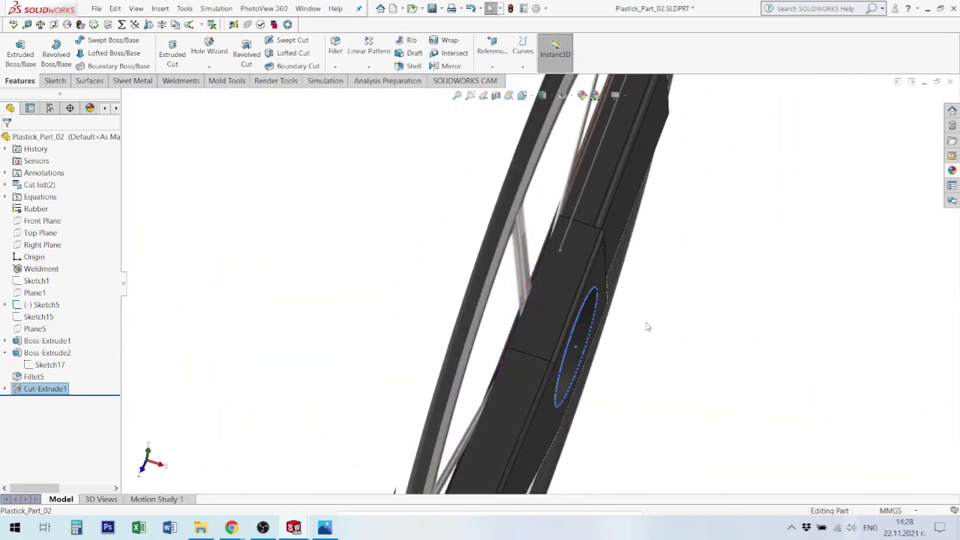
scroll(641, 324, "down", 3)
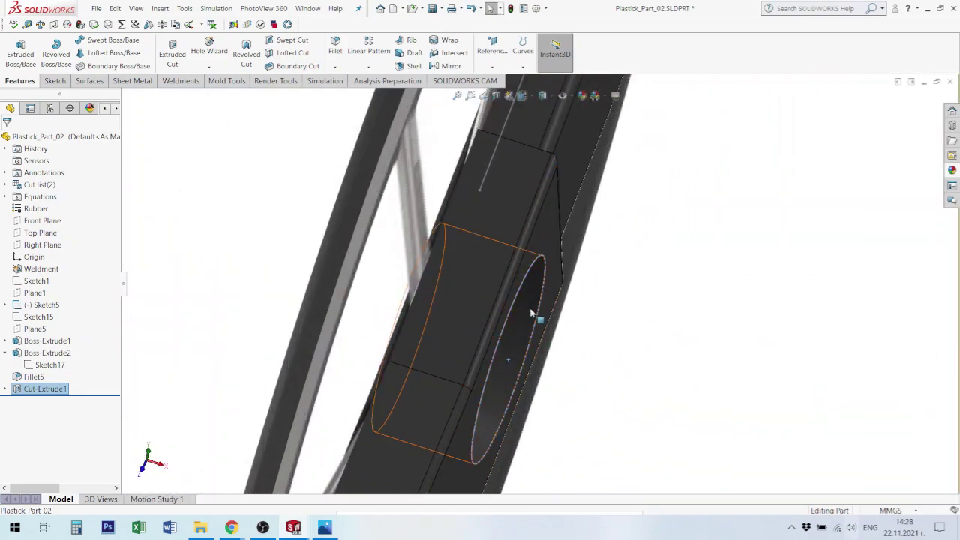
left_click(535, 318)
left_click(575, 264)
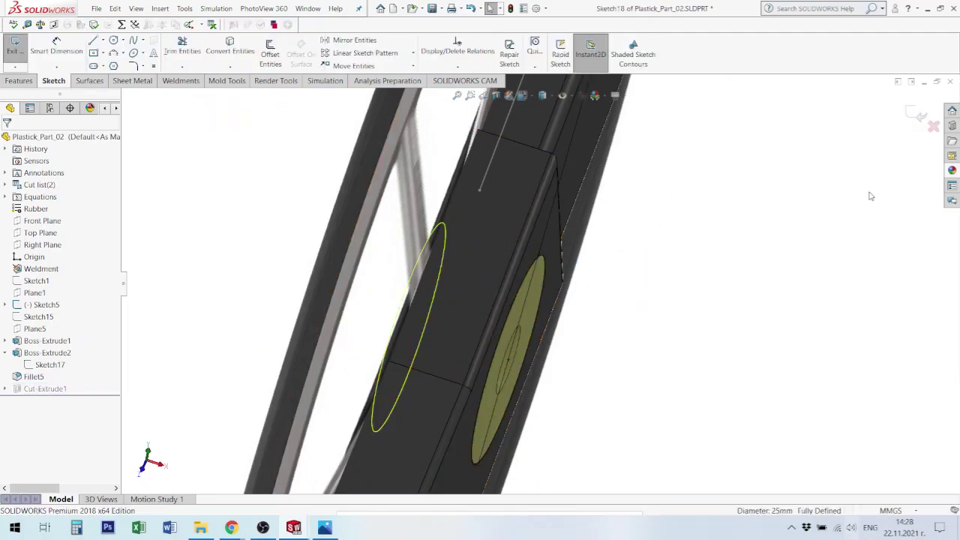
left_click(921, 112)
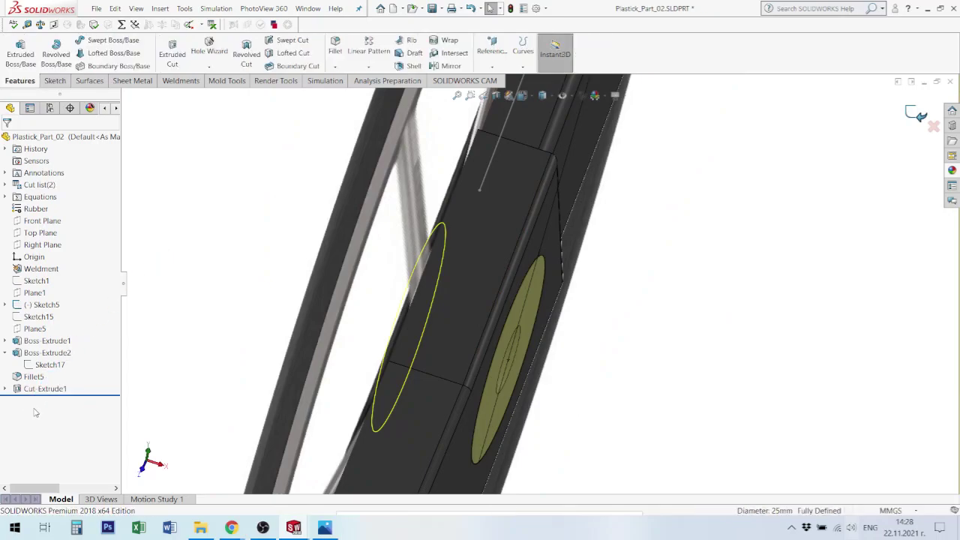
Step: Edit the recess cut and set its blind depth to 8 mm
left_click(47, 390)
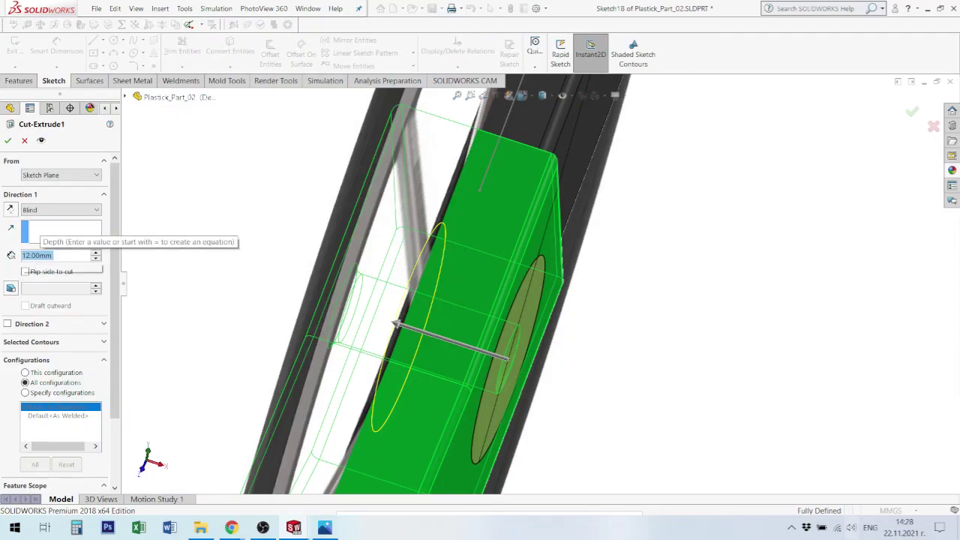
type("8")
key("Return")
mouse_move(437, 331)
middle_mouse_down()
mouse_move(480, 328)
mouse_move(446, 317)
middle_mouse_up()
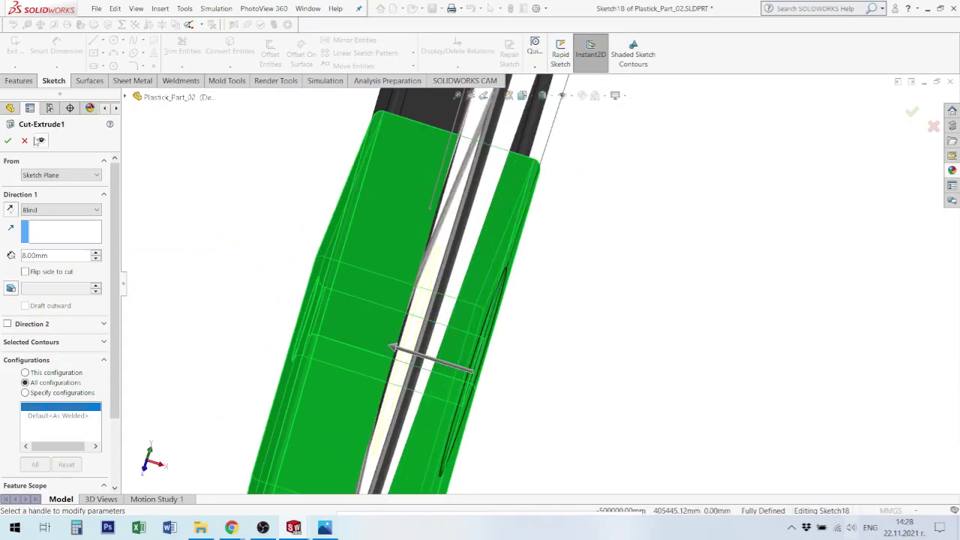
left_click(9, 141)
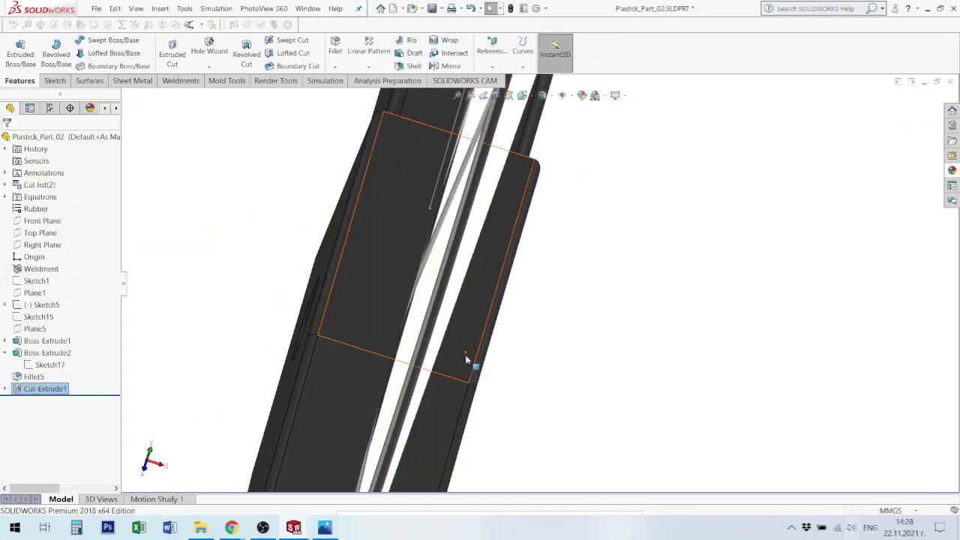
Step: Mirror the recess cut about the Right Plane to the outer body's opposite side
mouse_move(411, 323)
middle_mouse_down()
mouse_move(385, 305)
mouse_move(405, 307)
middle_mouse_up()
scroll(639, 457, "down", 2)
middle_click_drag(615, 379, 634, 367)
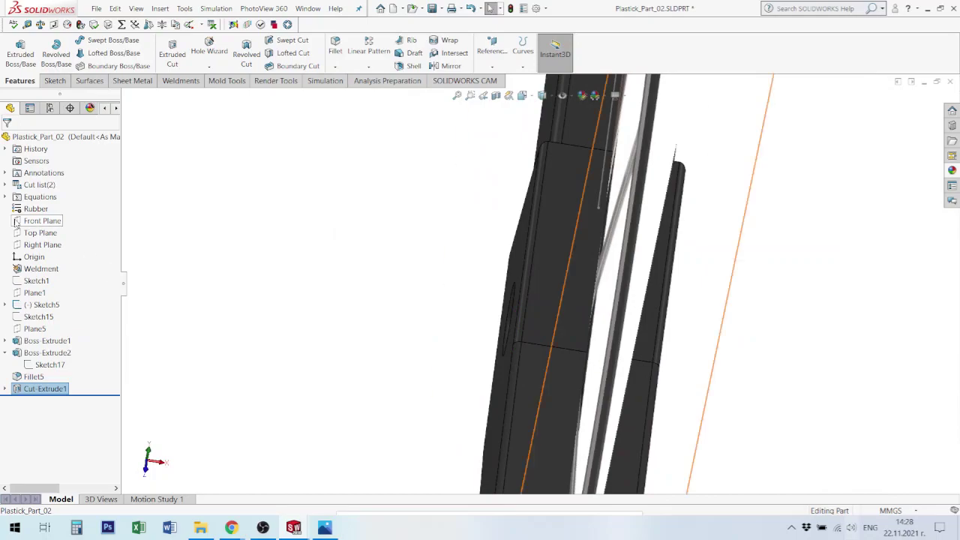
left_click(42, 245)
left_click(45, 388, "ctrl")
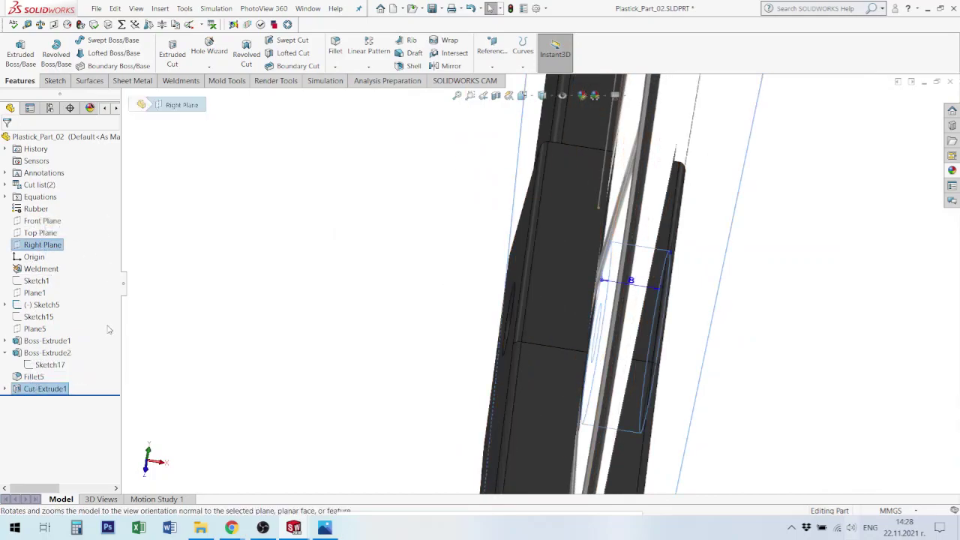
left_click(448, 66)
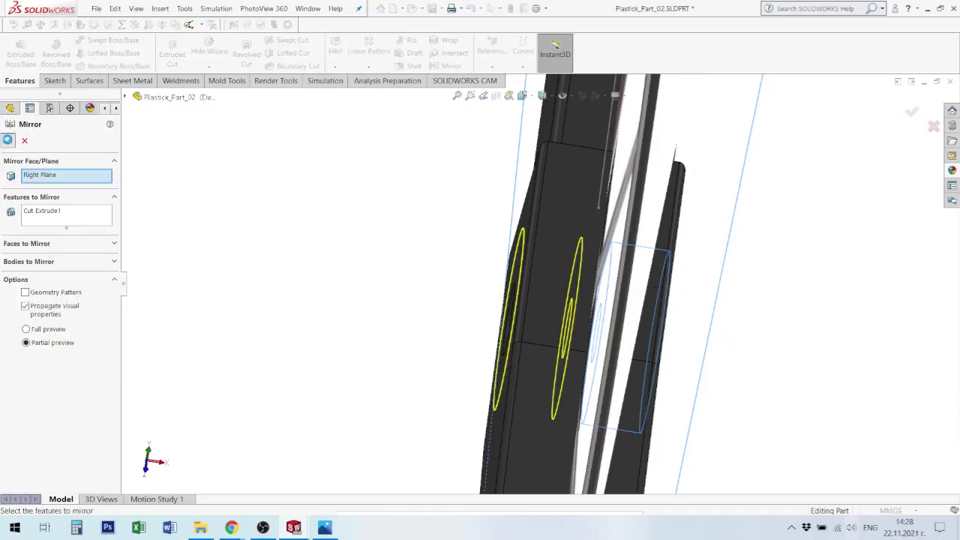
left_click(8, 142)
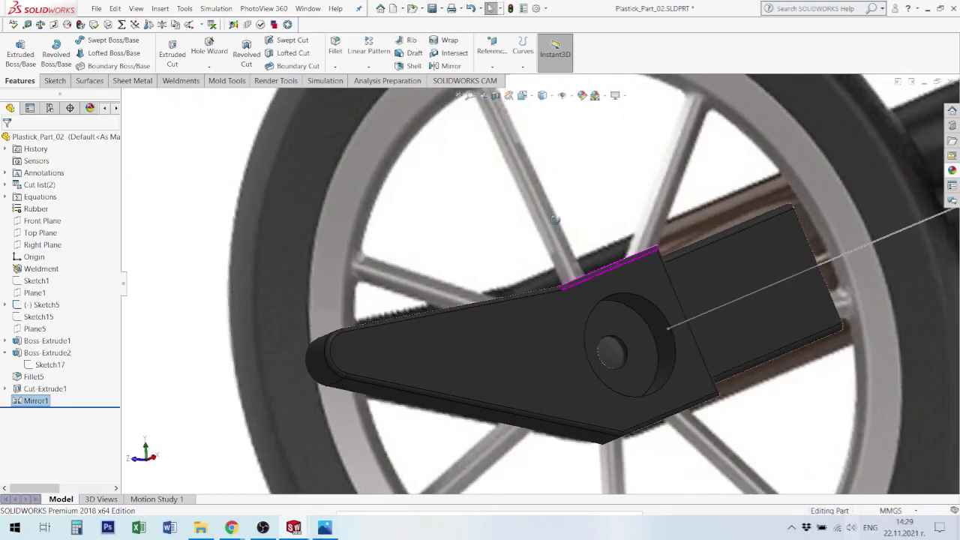
Step: Examine the part against the rollator picture, including the frame above it and the black sleeve on the lower tube beside the rear wheel
middle_click_drag(555, 219, 502, 346)
scroll(578, 306, "up", 10)
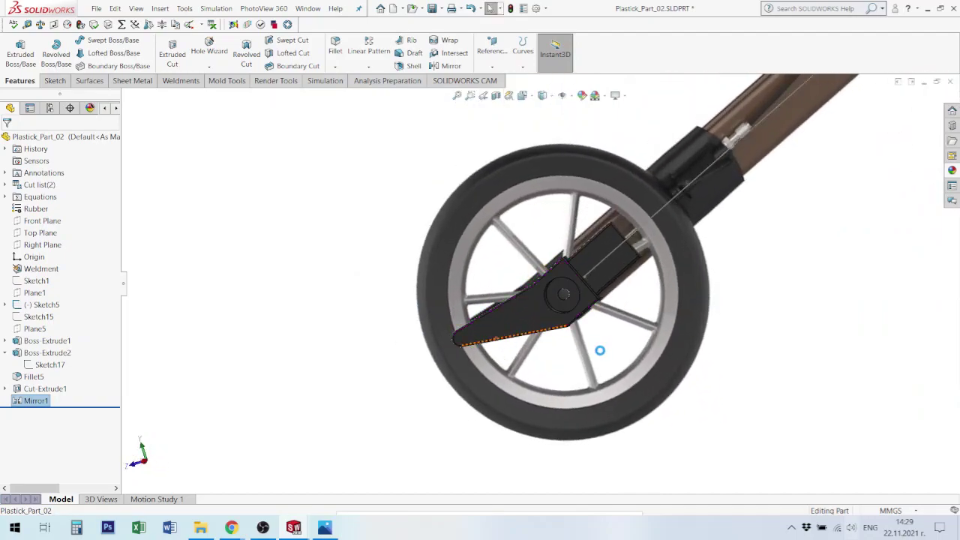
scroll(741, 244, "up", 1)
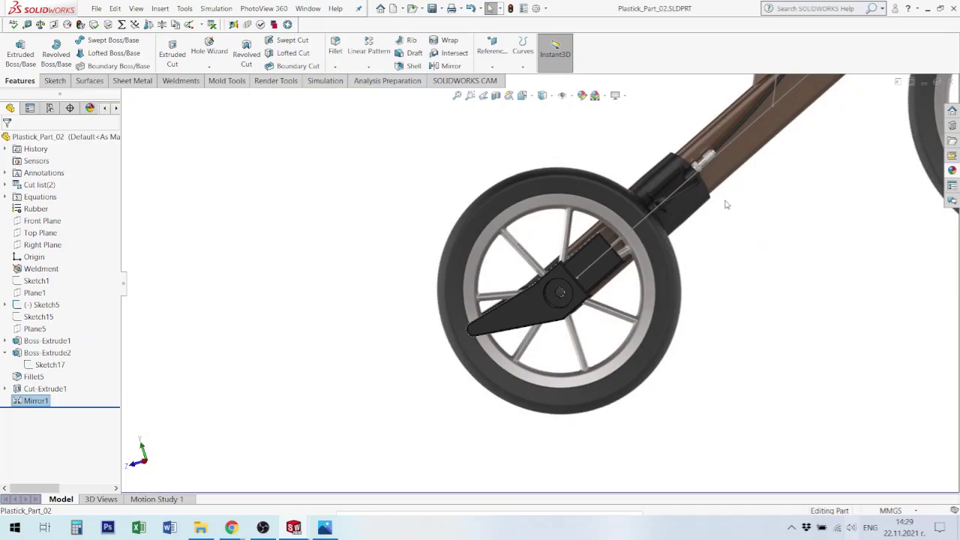
scroll(725, 204, "down", 4)
scroll(566, 193, "up", 5)
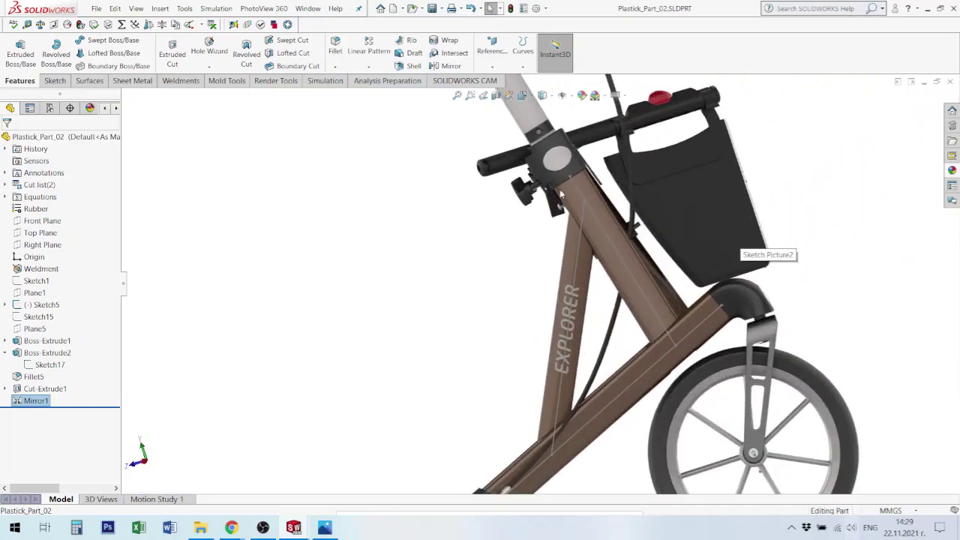
scroll(565, 192, "up", 1)
scroll(550, 197, "down", 4)
scroll(489, 454, "up", 3)
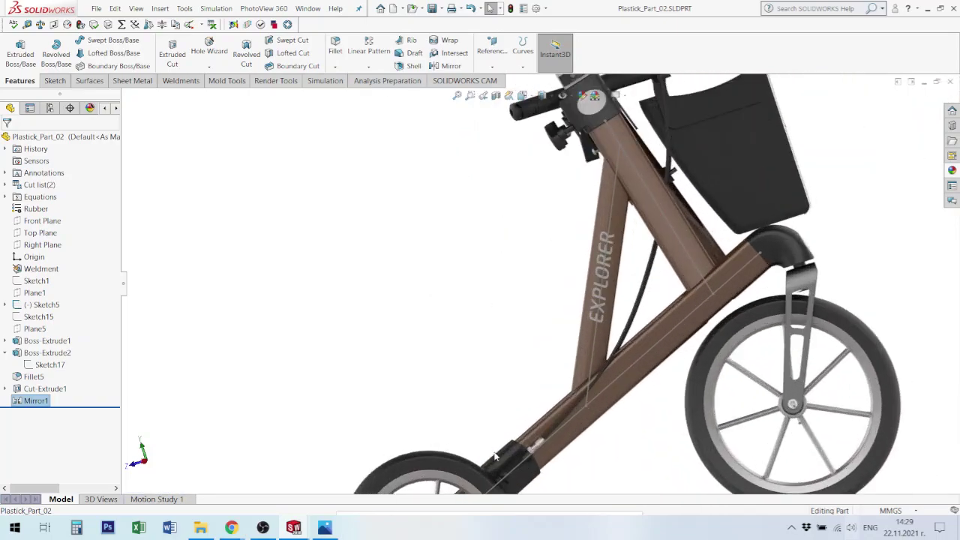
scroll(490, 454, "down", 3)
middle_click_drag(489, 454, 596, 458)
scroll(529, 360, "up", 4)
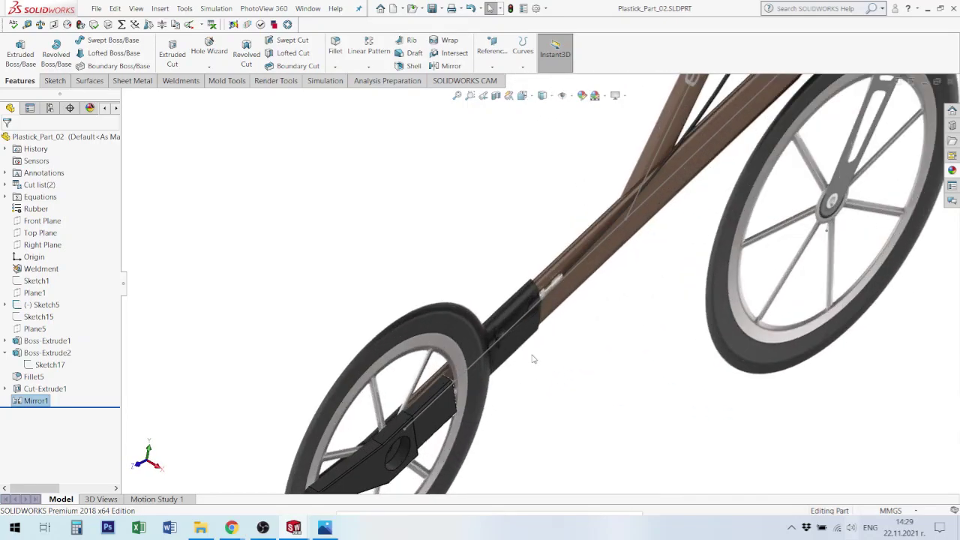
scroll(529, 360, "down", 2)
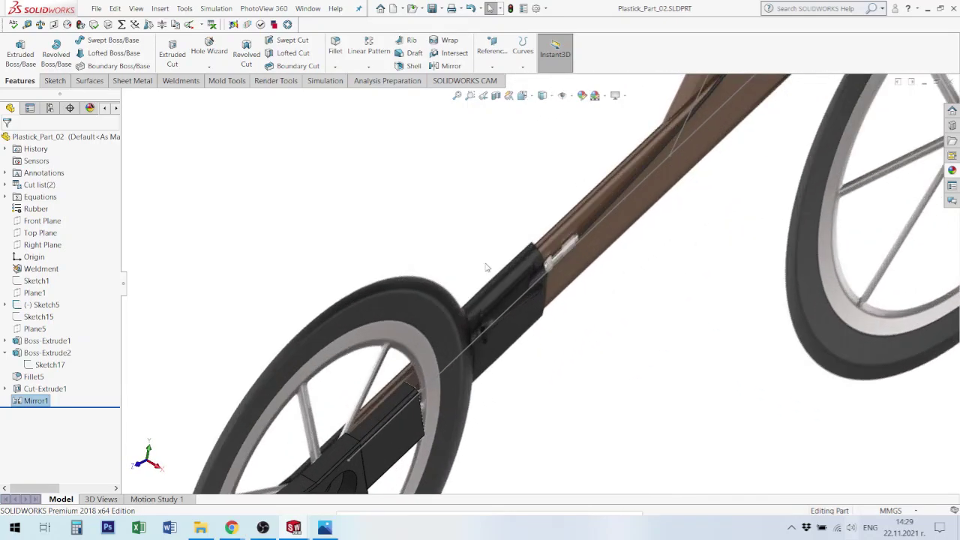
Step: Switch to the Photos viewer, compare the rollator reference photos and examine the rear wheel mount and black tube sleeve in 1526_2.jpg
left_click(329, 528)
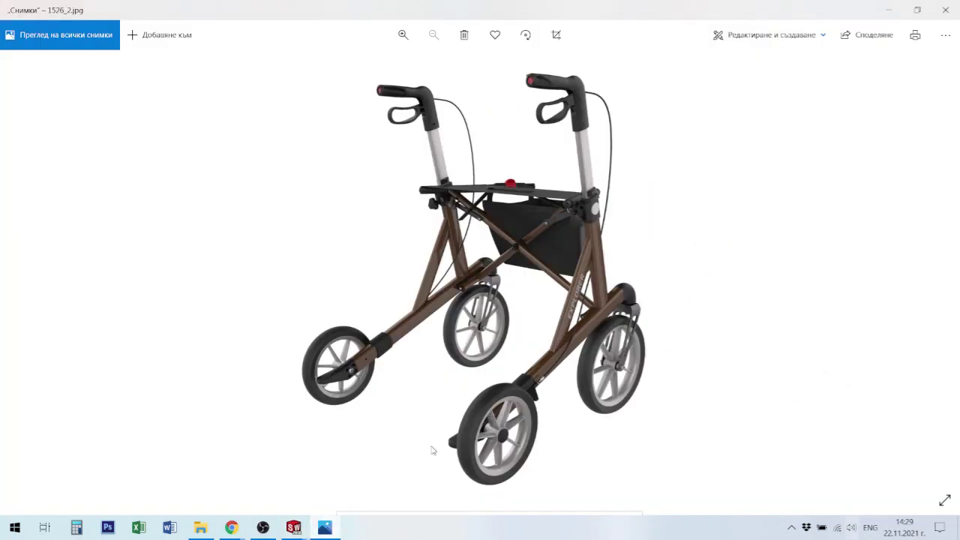
left_click(945, 264)
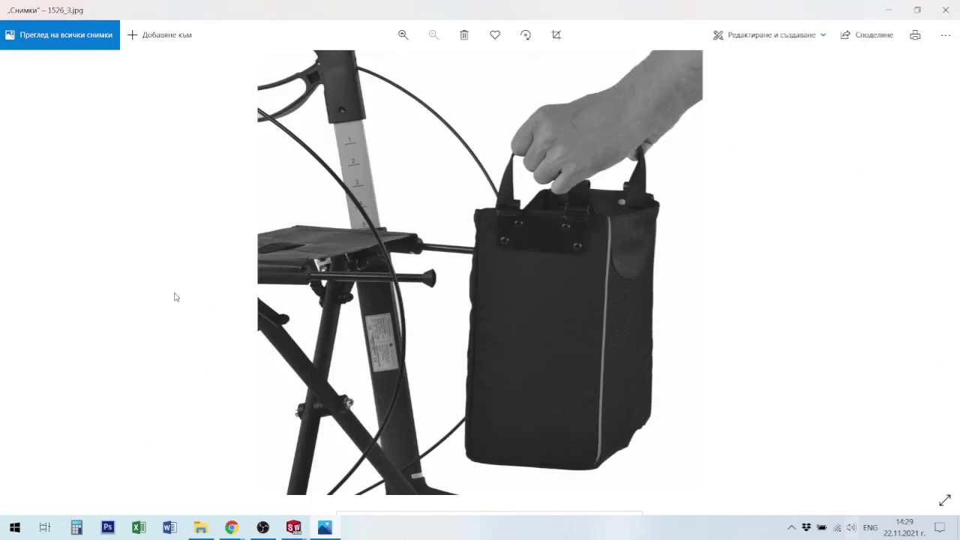
left_click(14, 270)
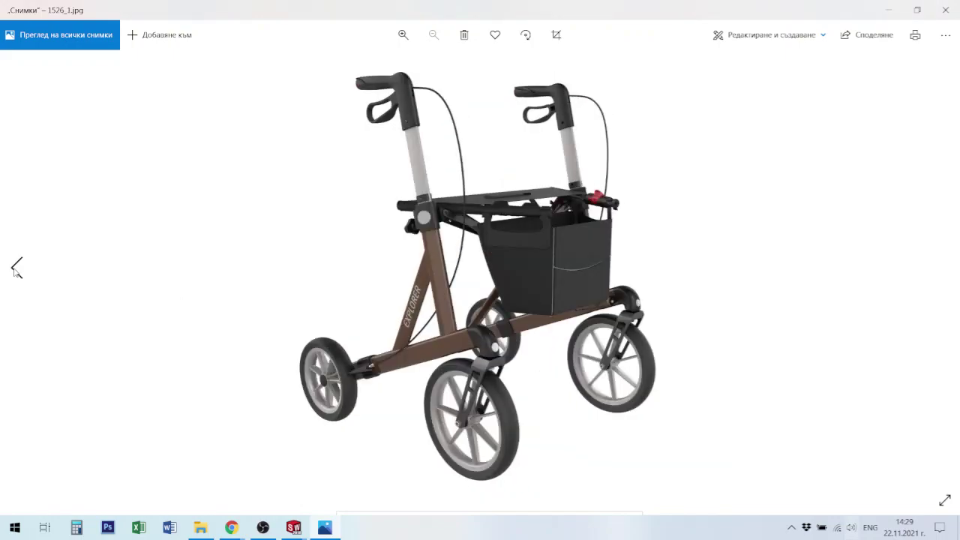
left_click(945, 271)
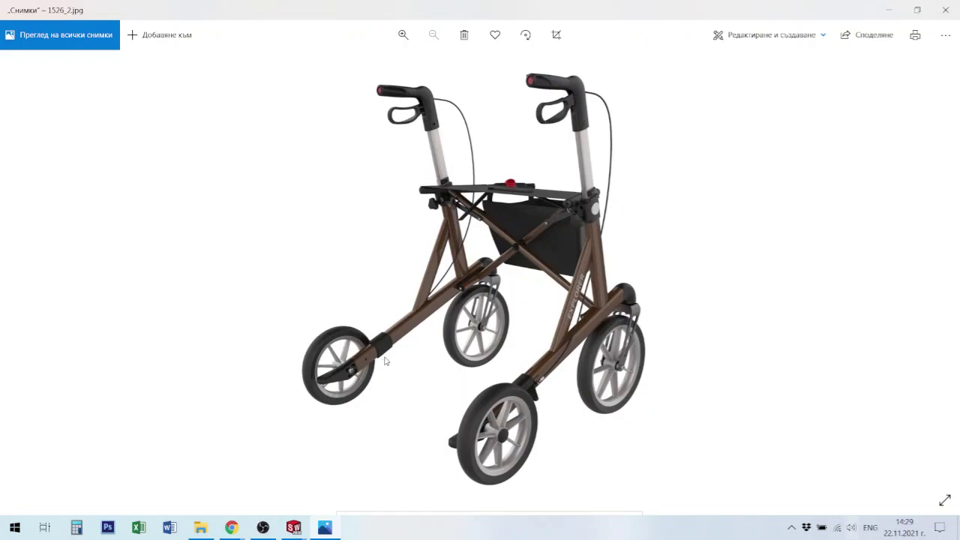
scroll(389, 363, "up", 5)
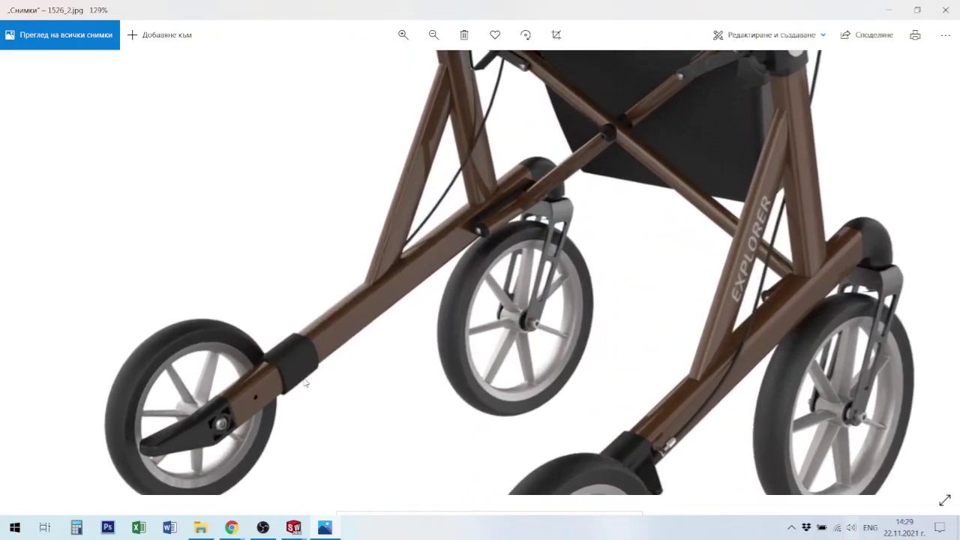
scroll(292, 371, "up", 4)
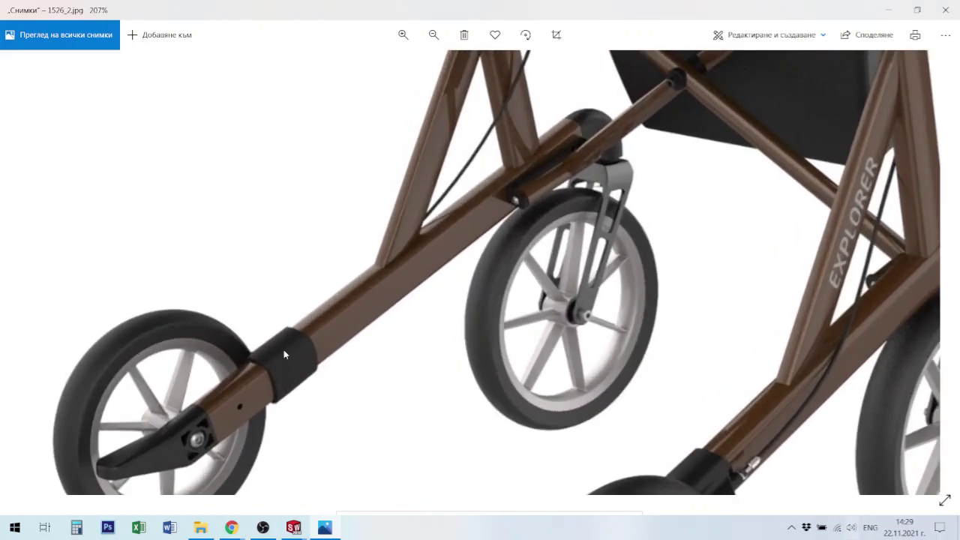
Step: Examine the tapered black end piece, its bolt recess and the neighbouring tube sleeve at the rear wheel in the reference photo
scroll(518, 450, "down", 1)
scroll(332, 450, "up", 2)
scroll(183, 385, "down", 3)
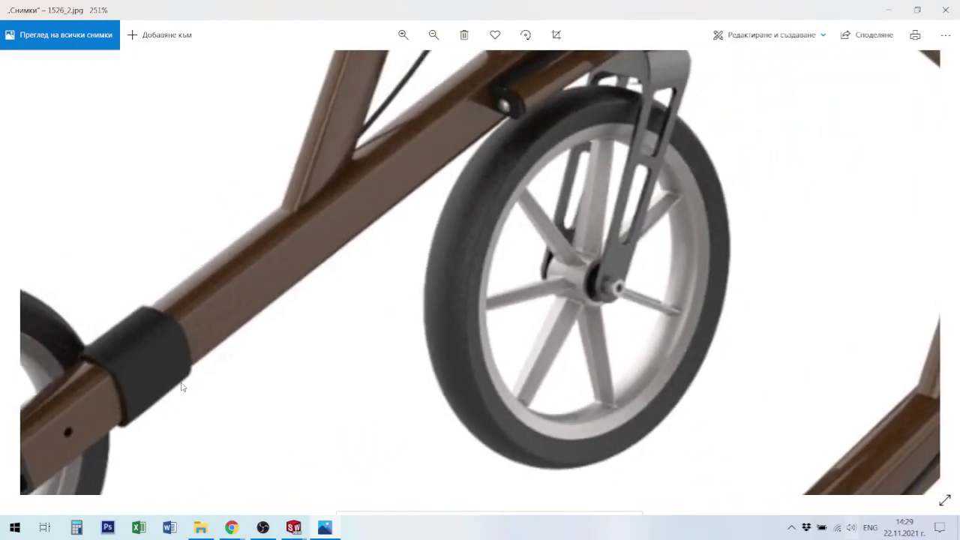
scroll(52, 446, "down", 2)
scroll(180, 462, "up", 1)
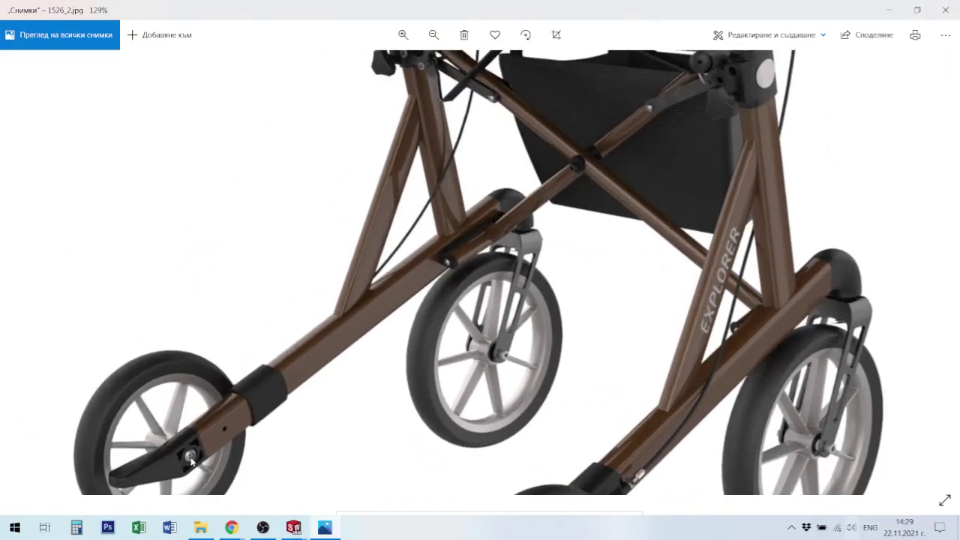
scroll(200, 459, "up", 1)
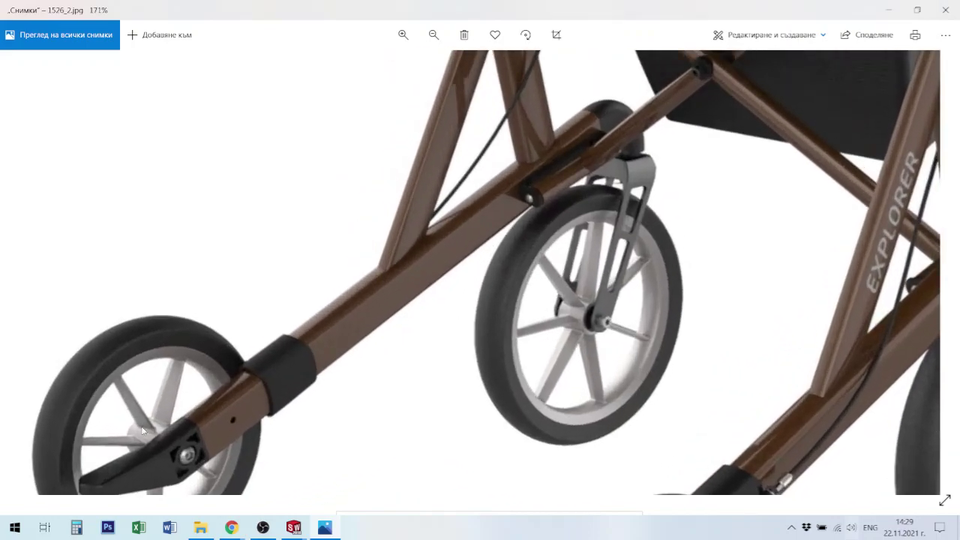
scroll(174, 438, "down", 2)
scroll(159, 438, "up", 1)
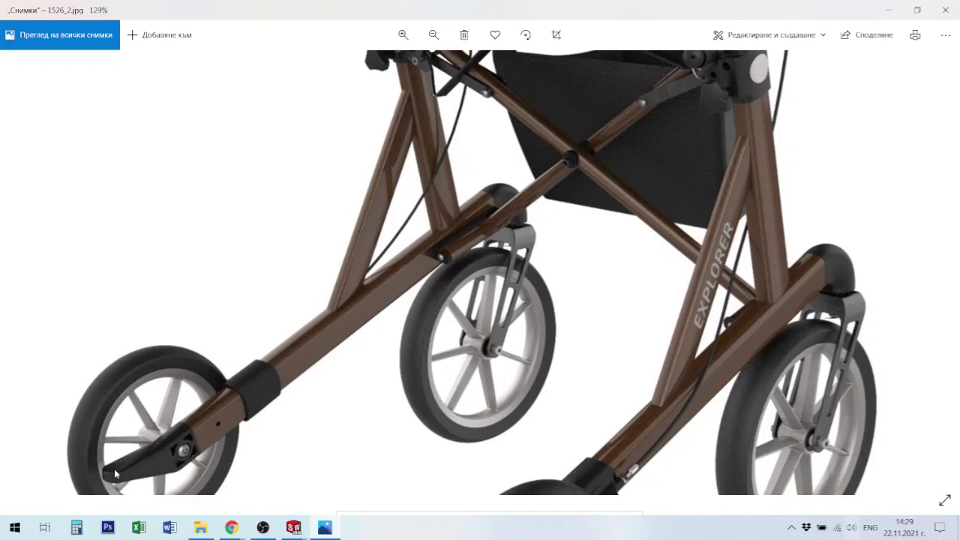
scroll(121, 471, "down", 3)
scroll(135, 474, "up", 5)
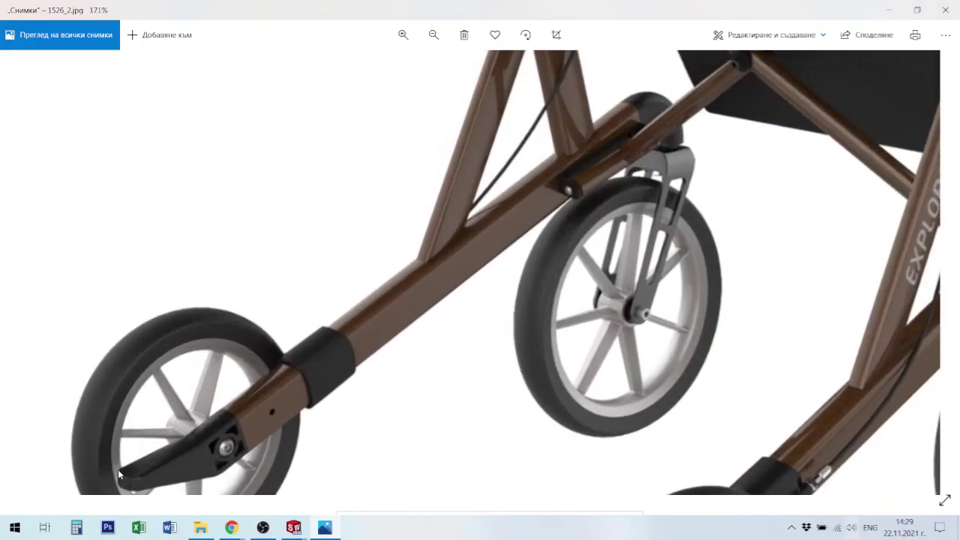
scroll(638, 498, "up", 2)
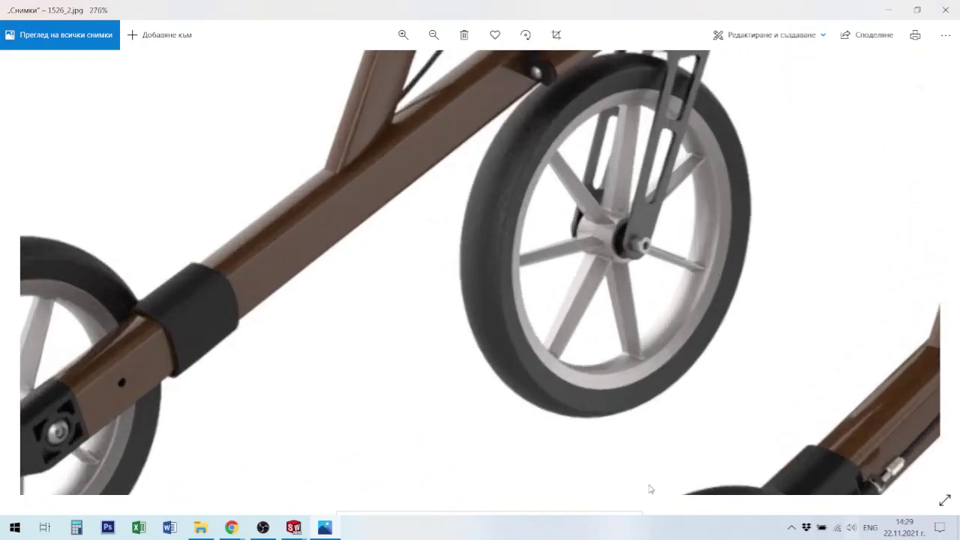
scroll(510, 397, "down", 4)
scroll(512, 397, "up", 2)
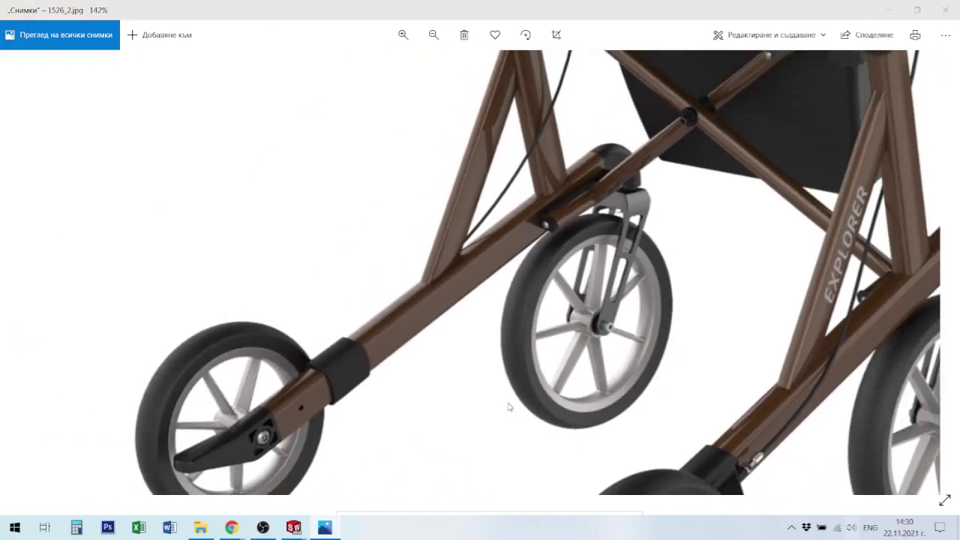
Step: Switch to SOLIDWORKS and delete the circular recess cut with its dependent mirror and the leftover recess sketch
key("alt+Tab")
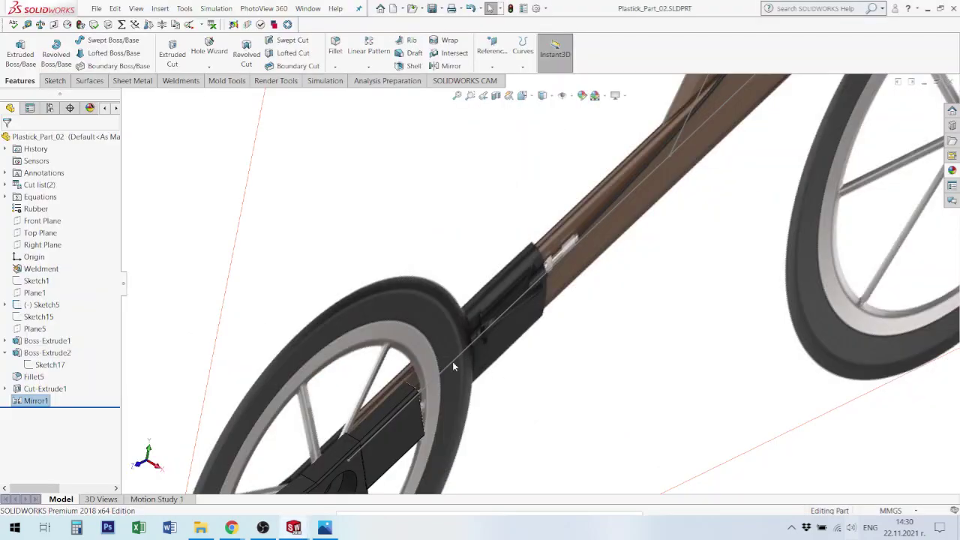
scroll(459, 367, "up", 3)
scroll(515, 305, "down", 6)
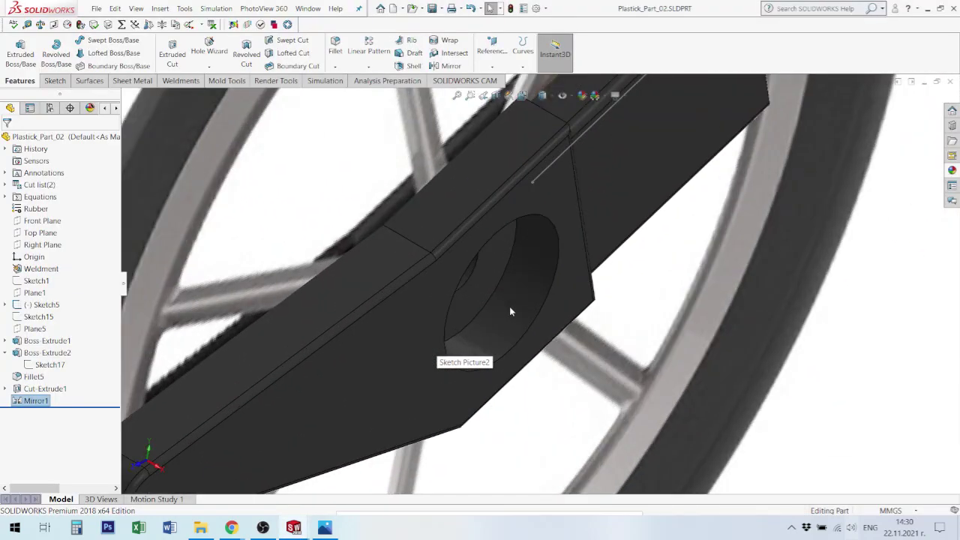
left_click(45, 389)
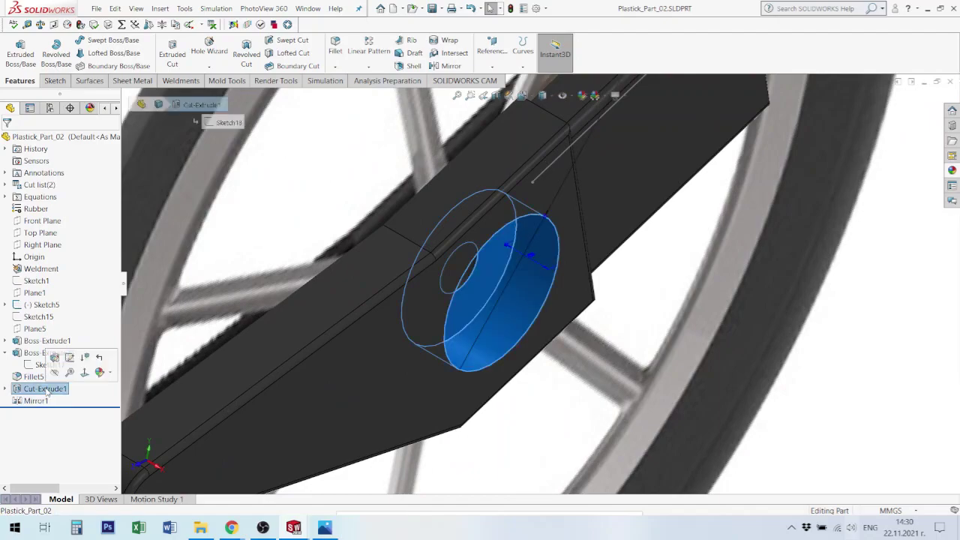
key("Delete")
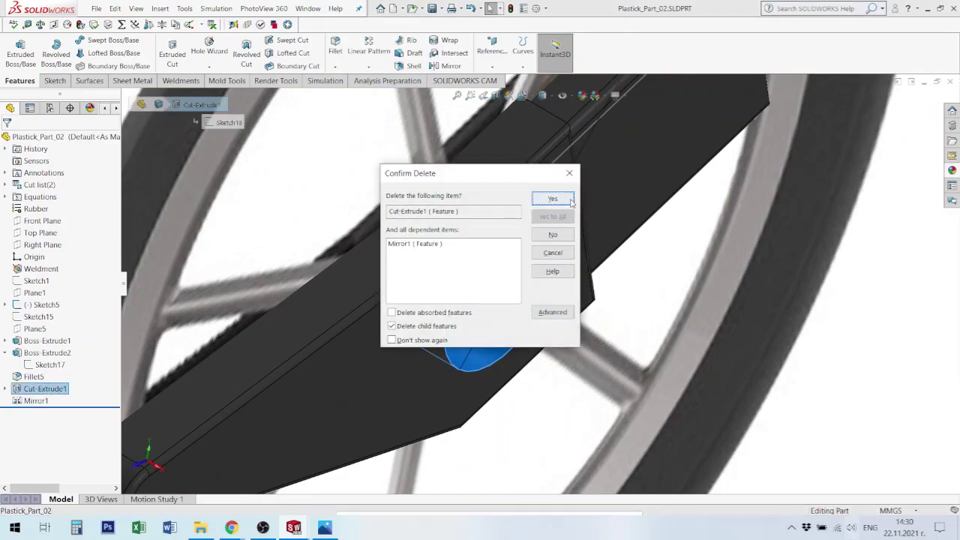
left_click(570, 201)
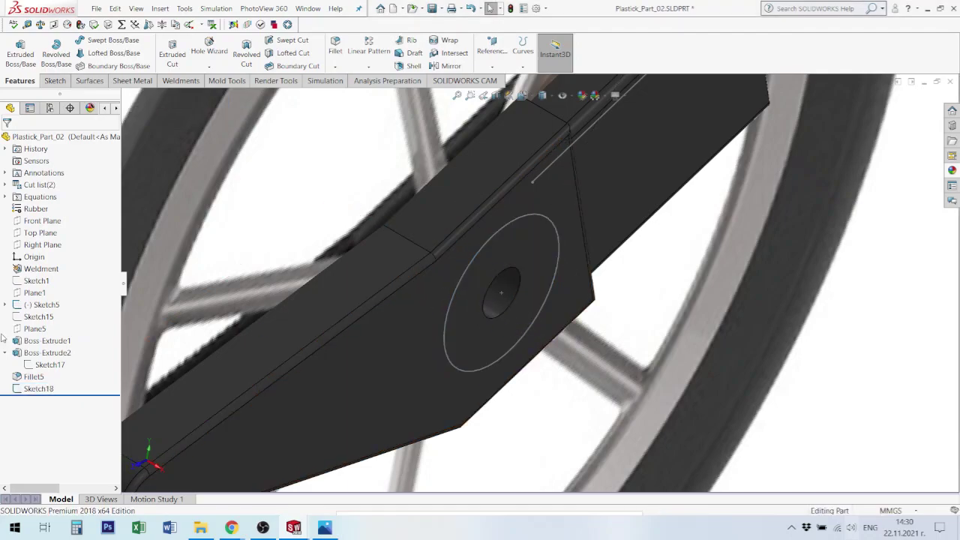
left_click(36, 389)
key("Delete")
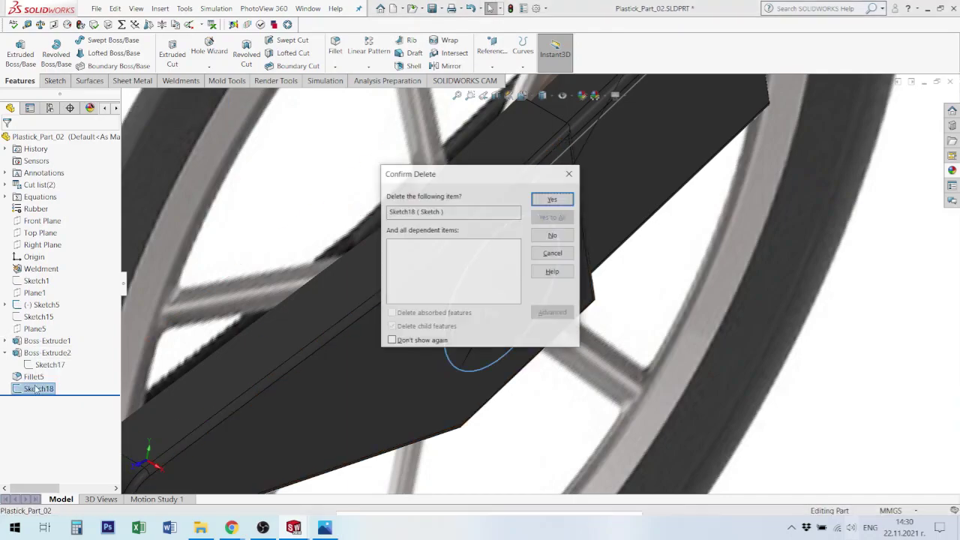
left_click(553, 198)
Step: Suppress the fillet on the outer body's side edges
scroll(481, 348, "up", 3)
scroll(347, 362, "down", 3)
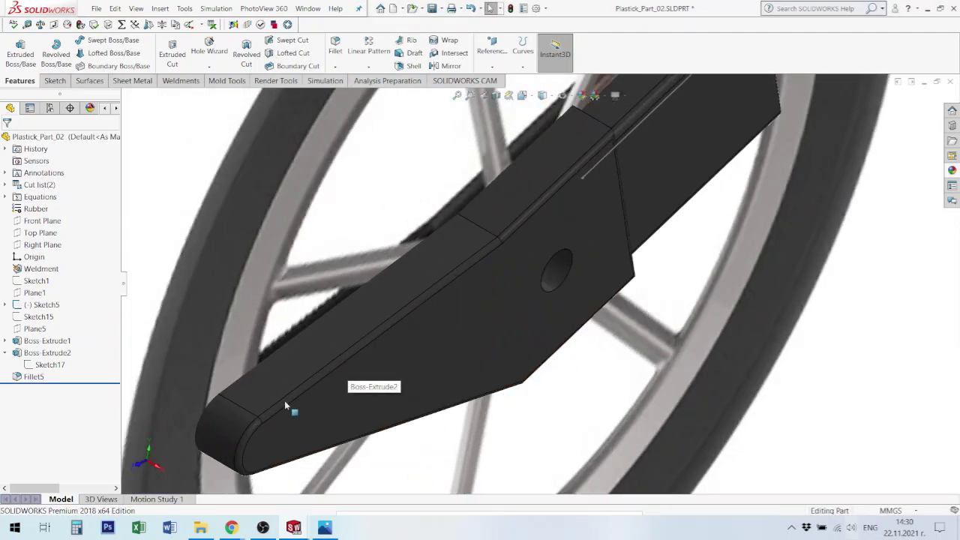
scroll(297, 405, "down", 3)
left_click(34, 377)
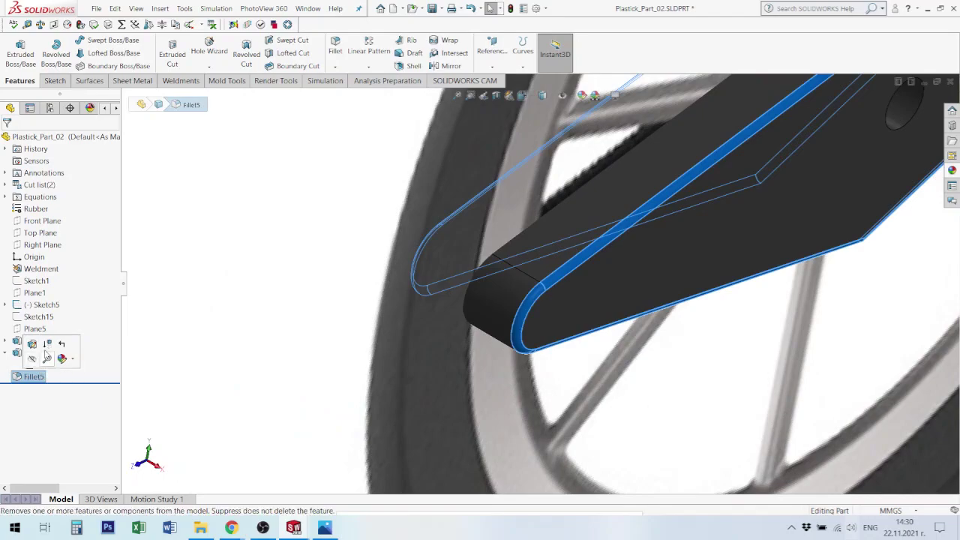
left_click(46, 344)
scroll(529, 312, "up", 3)
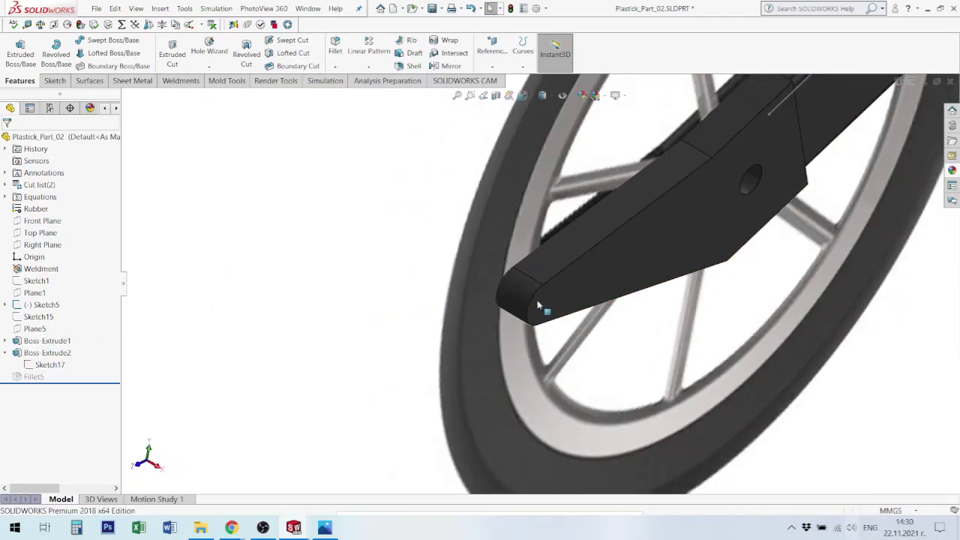
Step: Start a sketch on the Top Plane with a vertical construction line from the origin to the midpoint of the rounded tip's upper edge
middle_click_drag(536, 302, 450, 191)
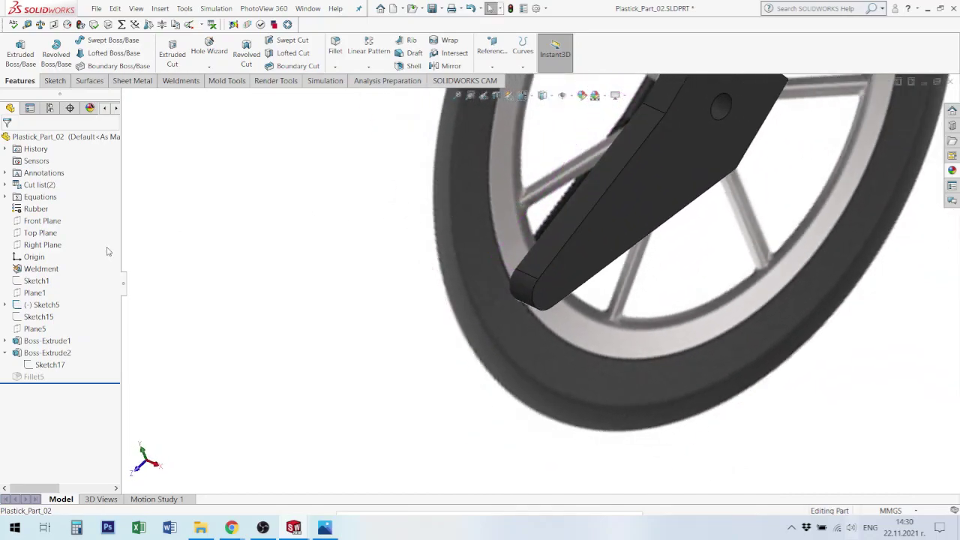
left_click(30, 234)
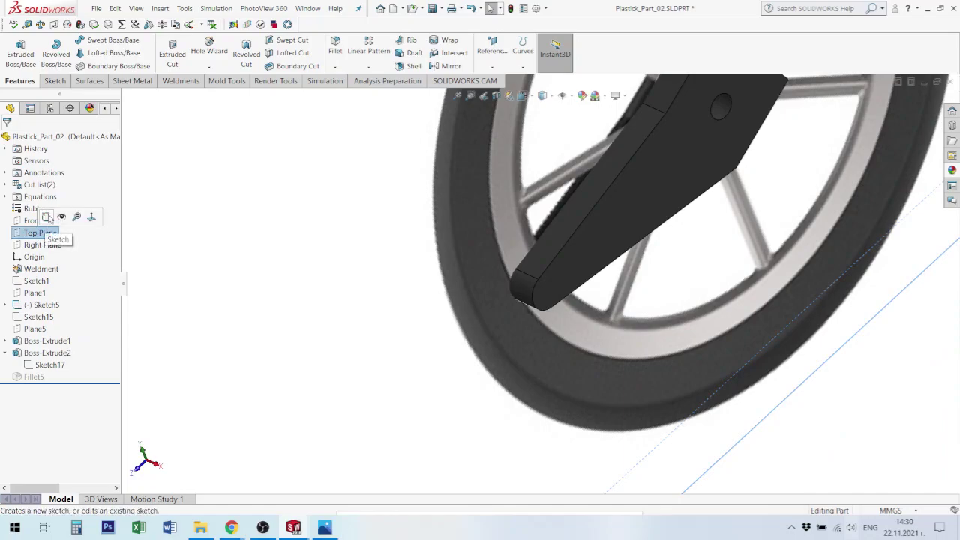
left_click(47, 217)
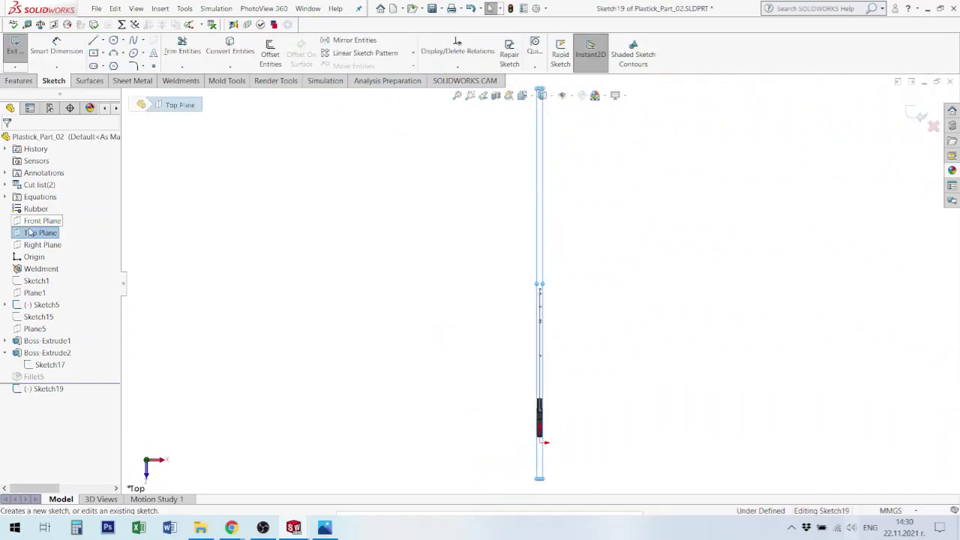
scroll(551, 338, "down", 8)
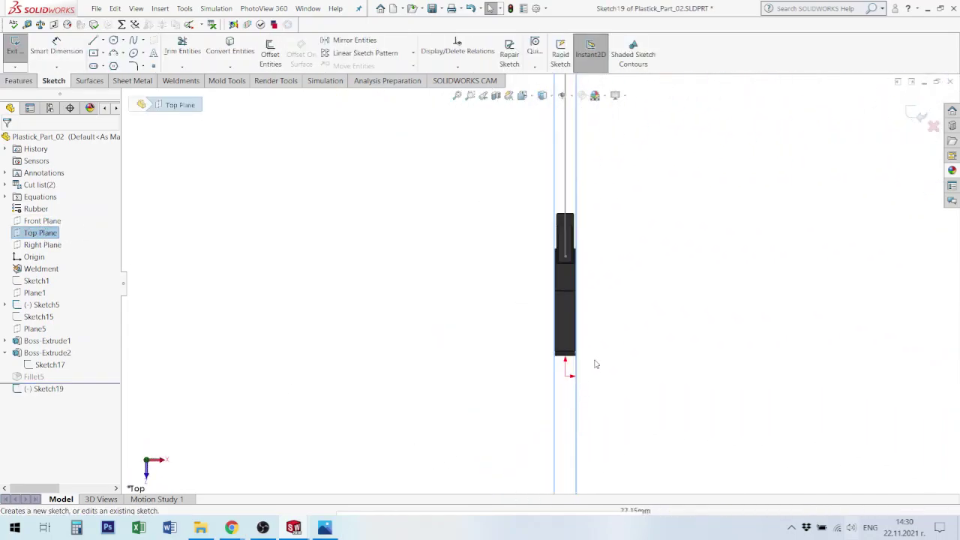
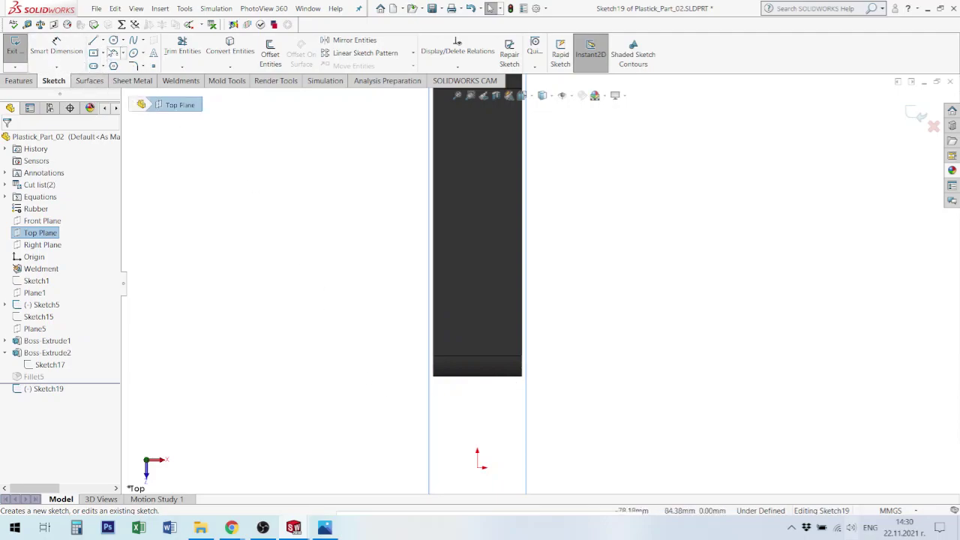
left_click(94, 41)
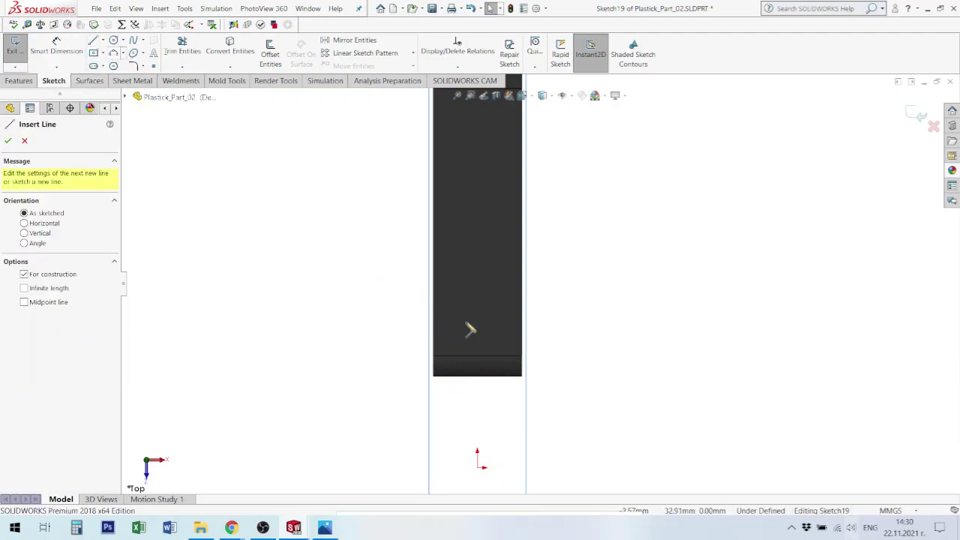
left_click(477, 466)
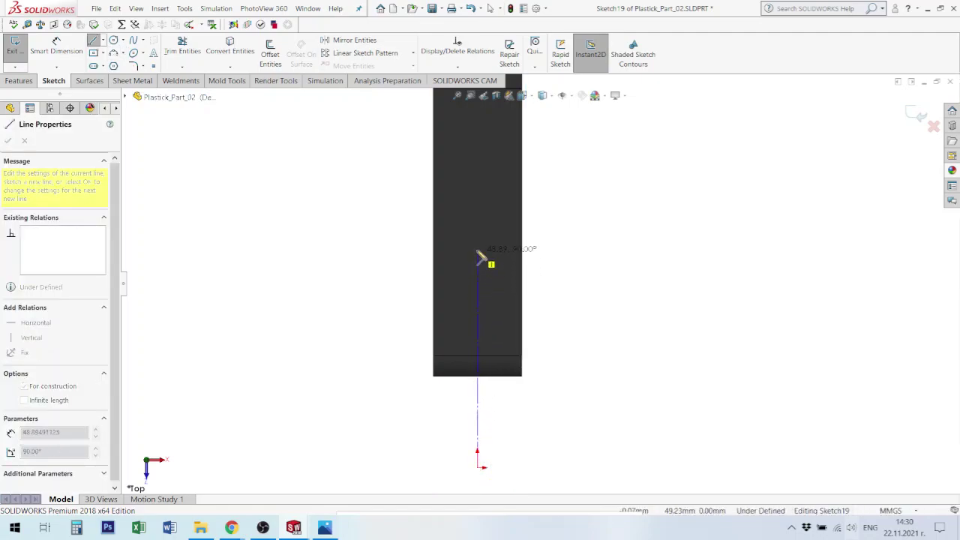
left_click(480, 357)
key("Escape")
key("Escape")
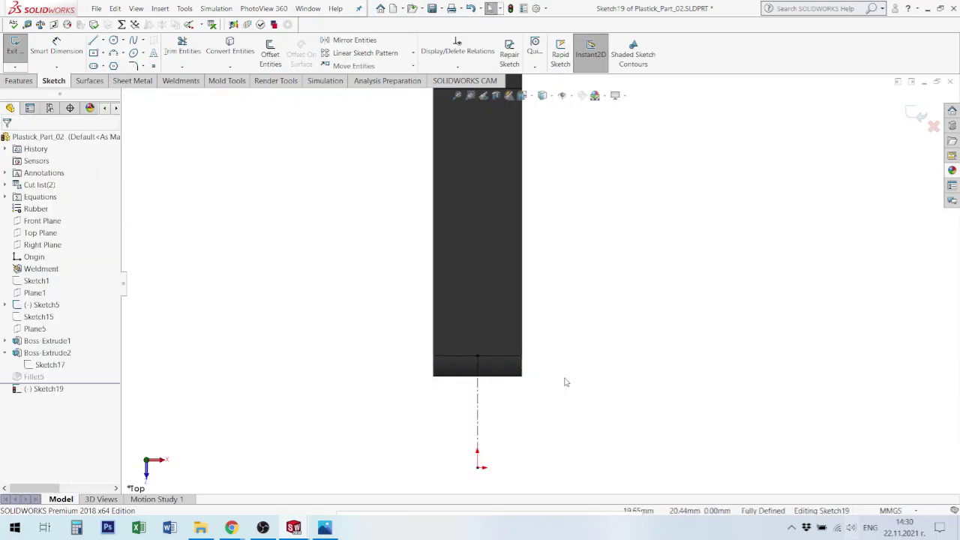
left_click(478, 356)
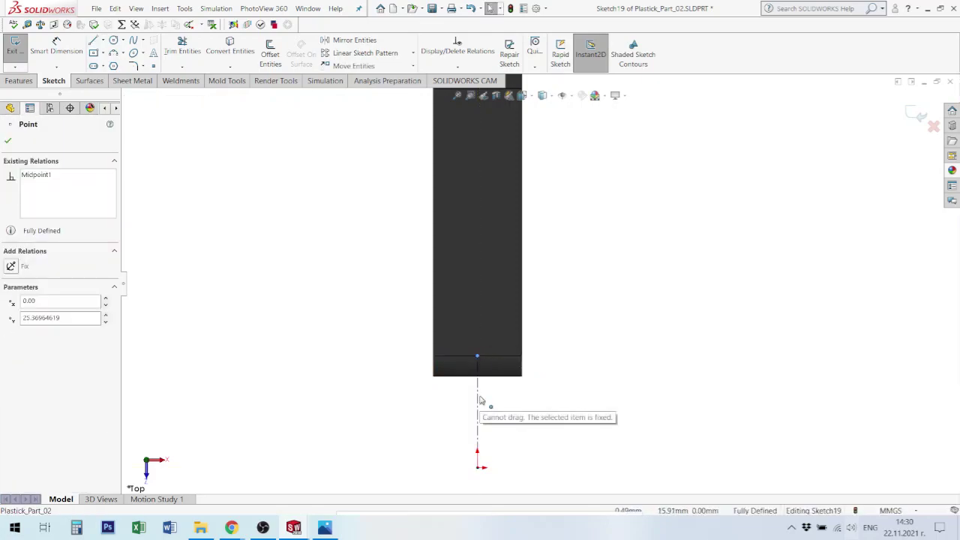
left_click(595, 285)
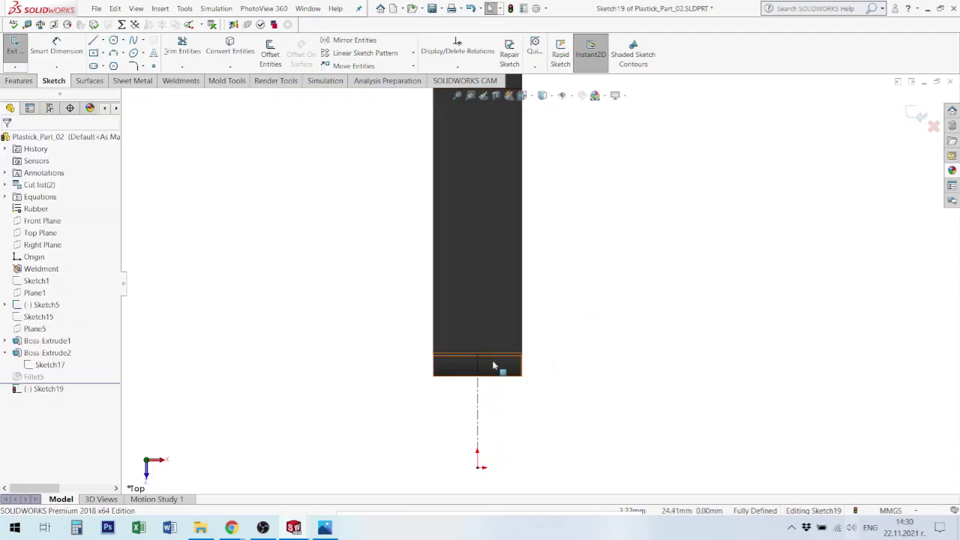
Step: Convert the outer body's end edge at the tip and one adjoining side edge into sketch lines
left_click(505, 381)
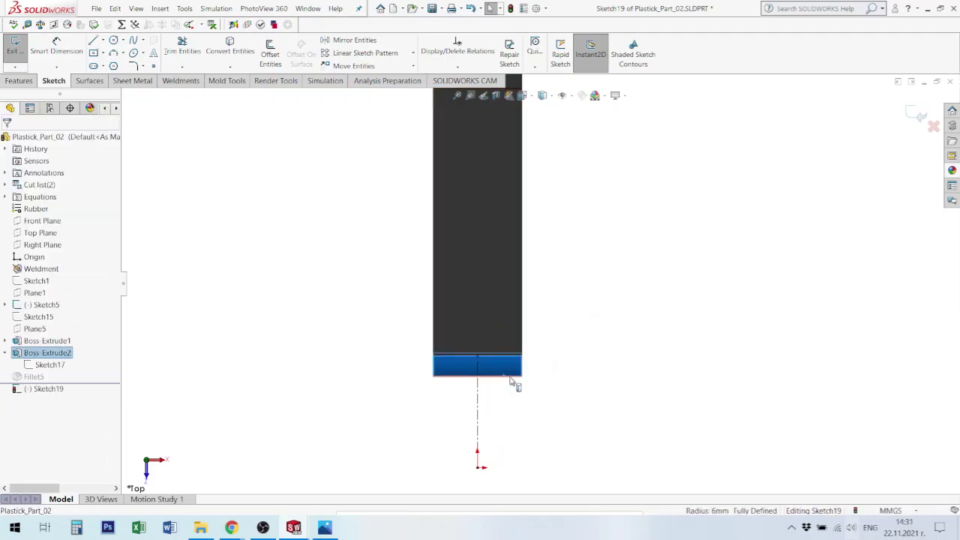
left_click(512, 382)
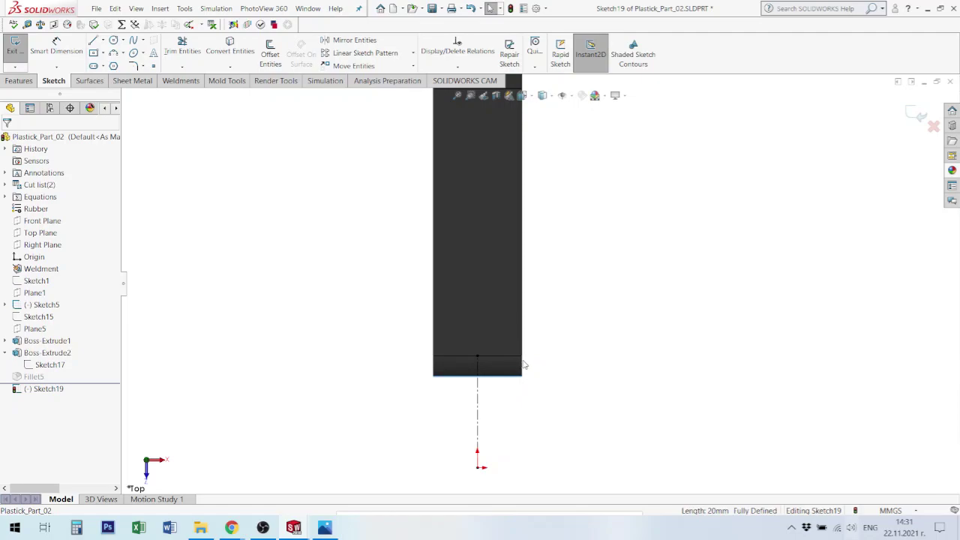
left_click(521, 361, "ctrl")
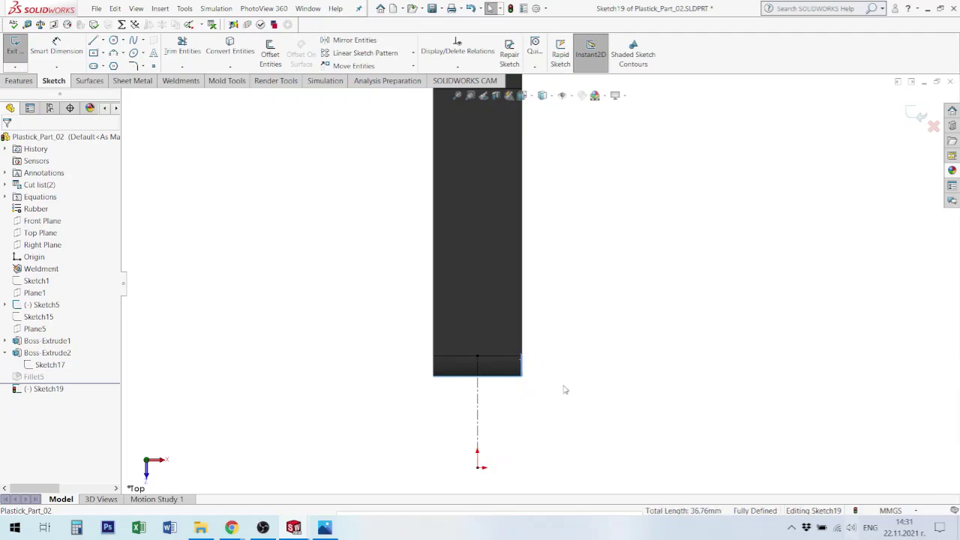
left_click(504, 379)
key("Return")
Step: Examine the converted lines against the outer body's tip from an angle and from the top, leaving the Convert Entities command
scroll(504, 400, "down", 1)
scroll(512, 381, "down", 3)
middle_click_drag(512, 381, 515, 365)
scroll(504, 373, "up", 9)
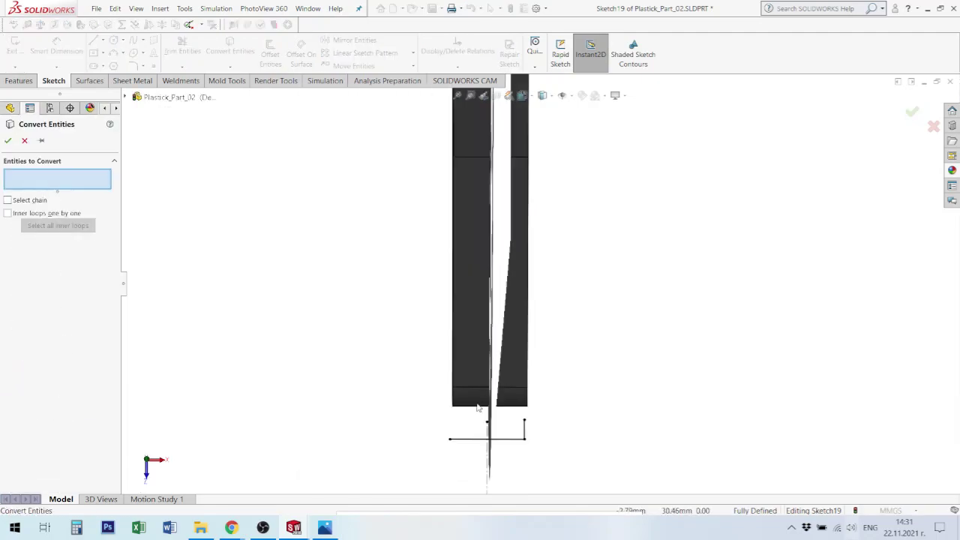
scroll(565, 337, "down", 10)
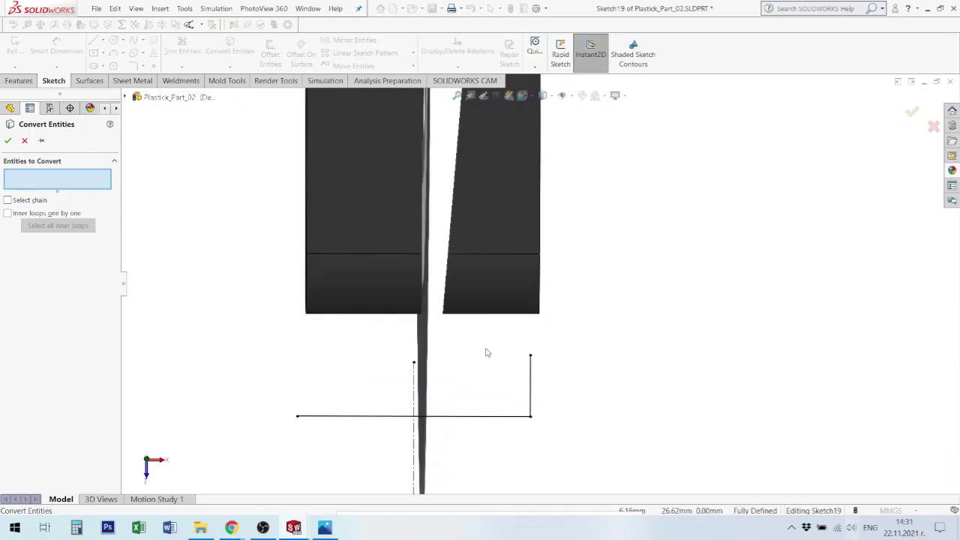
scroll(486, 353, "up", 6)
scroll(488, 349, "down", 3)
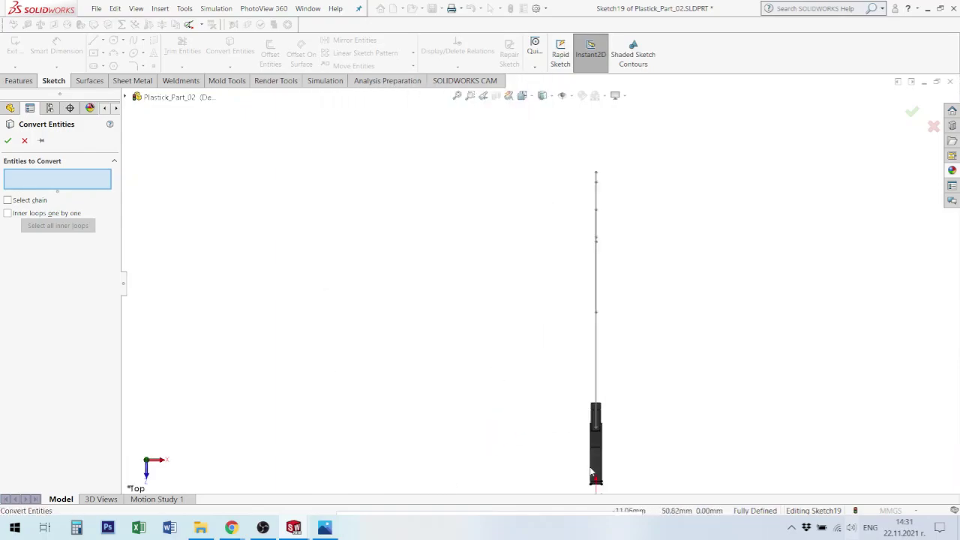
scroll(600, 459, "down", 10)
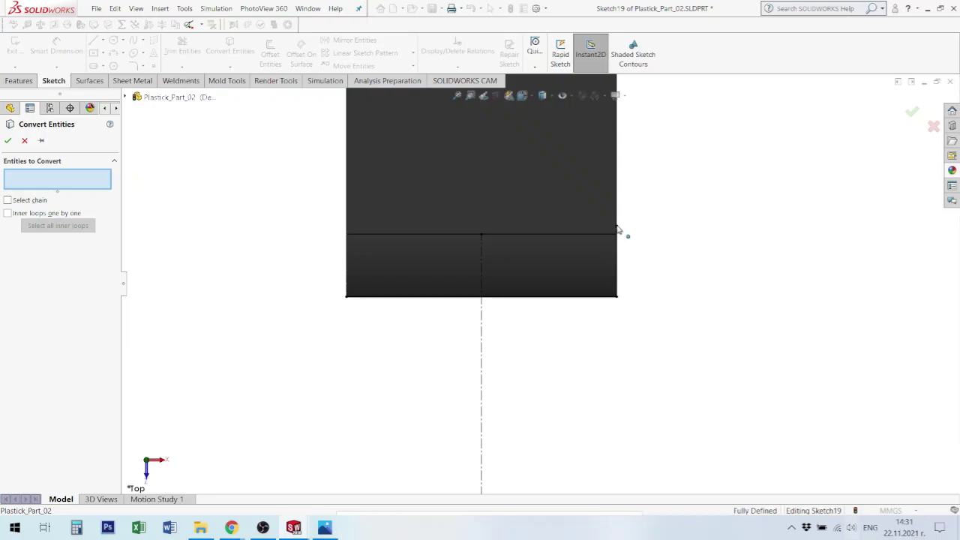
scroll(650, 235, "down", 1)
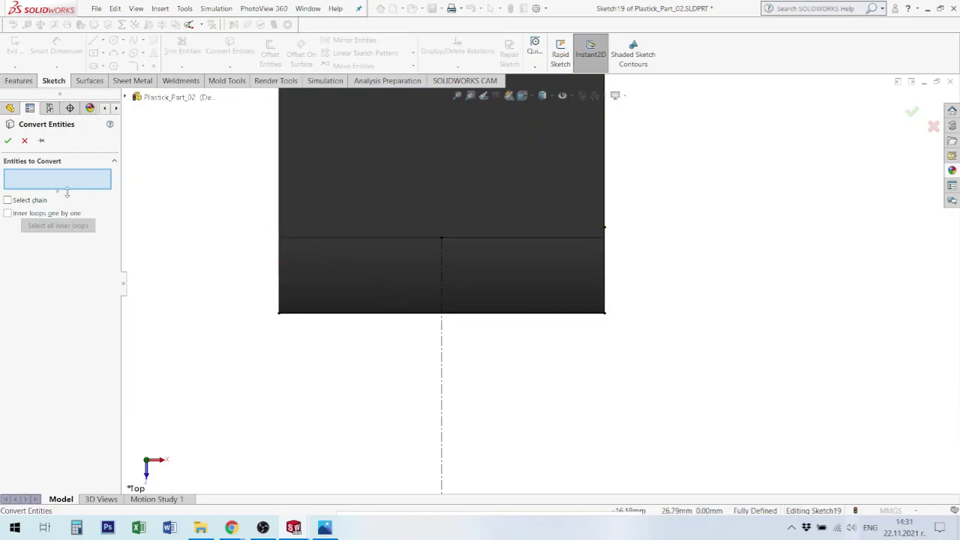
left_click(24, 141)
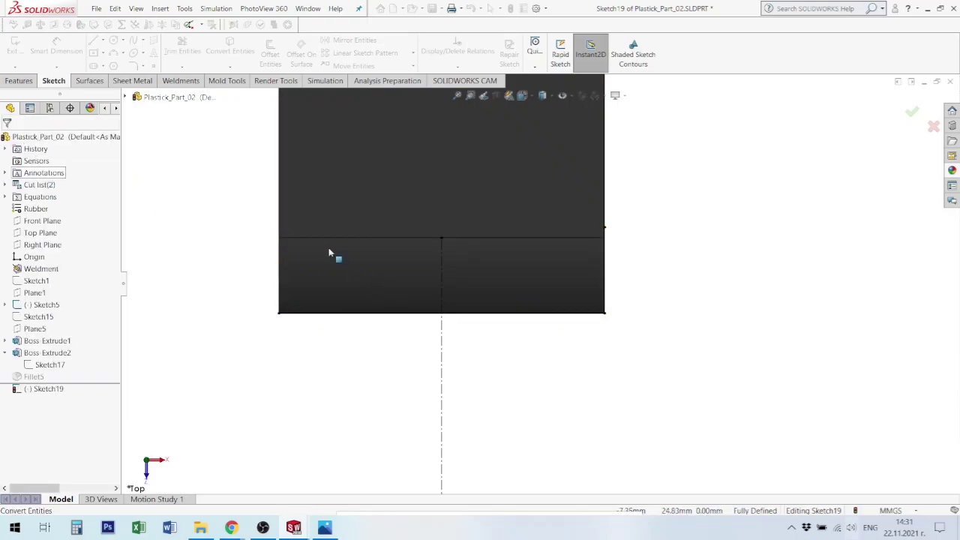
Step: Sketch a three-point arc of about 9 mm radius from the tip's end line to the adjoining side edge
key("a")
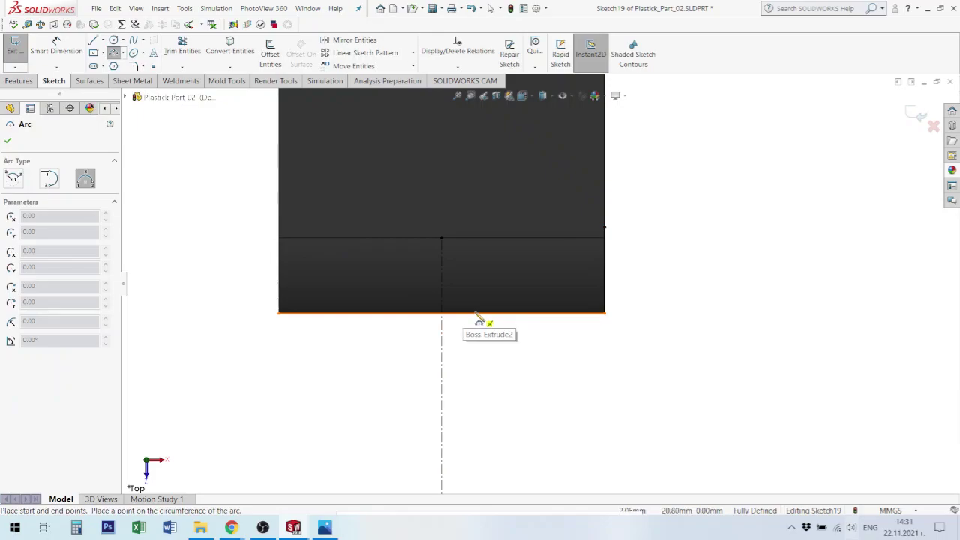
left_click(477, 314)
left_click(606, 180)
left_click(580, 261)
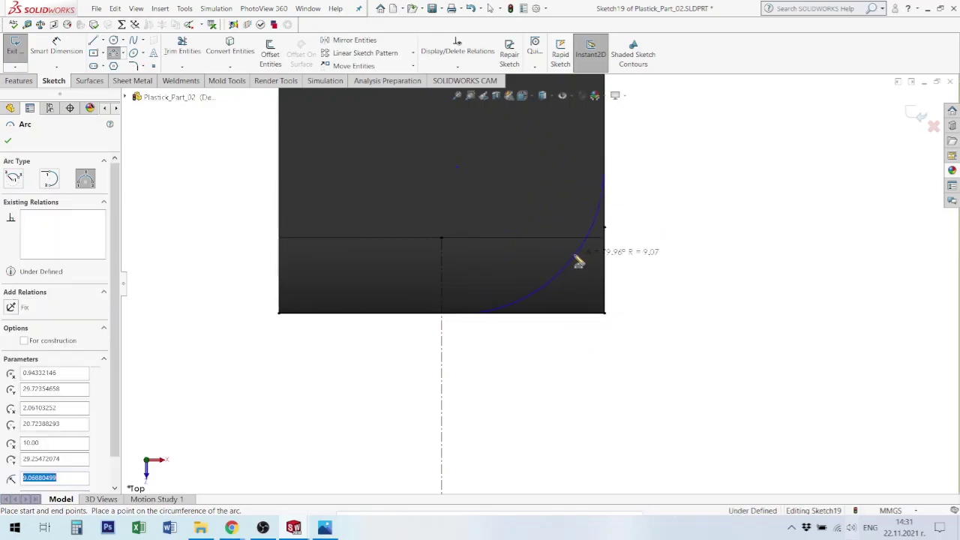
Step: Make the arc tangent to both the converted end line and the converted side line
left_click(500, 316)
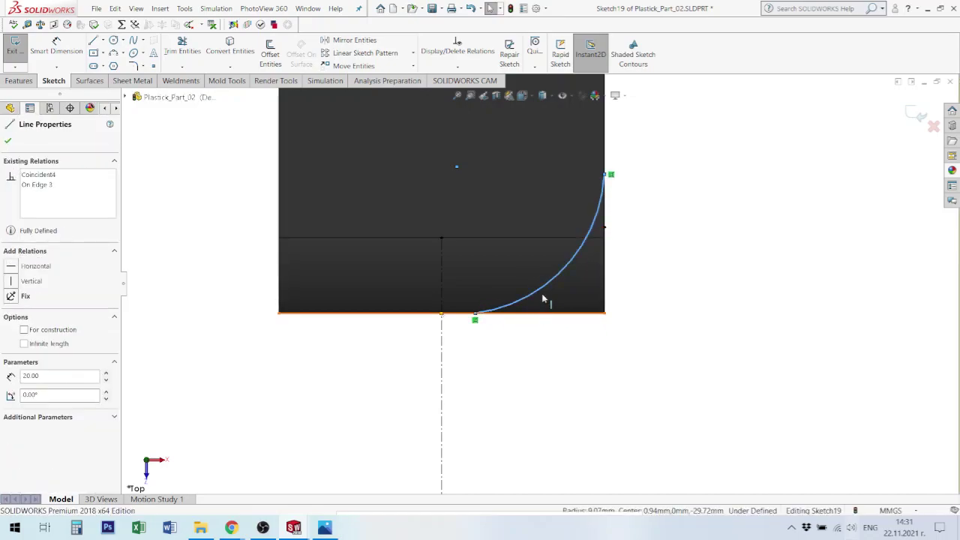
left_click(544, 294, "ctrl")
left_click(527, 271)
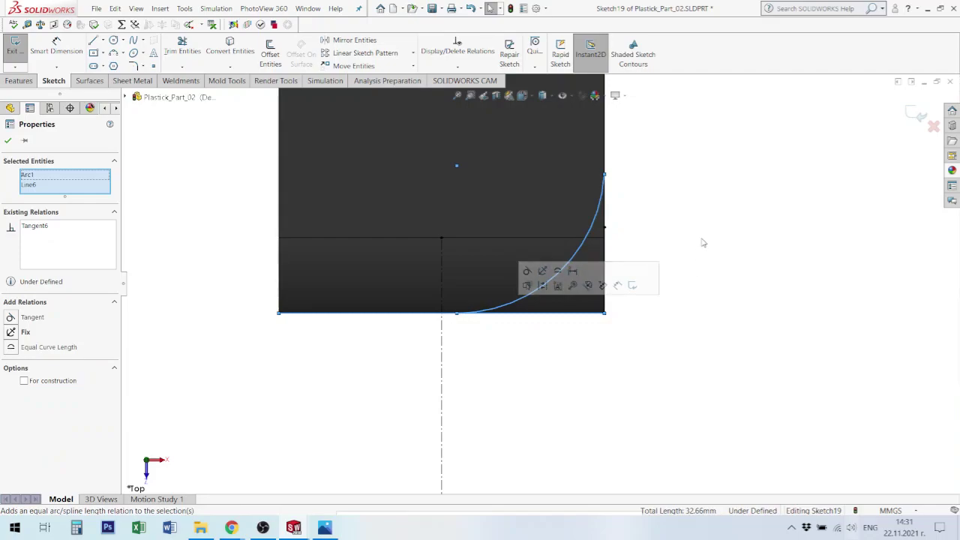
left_click(697, 253)
left_click(571, 263)
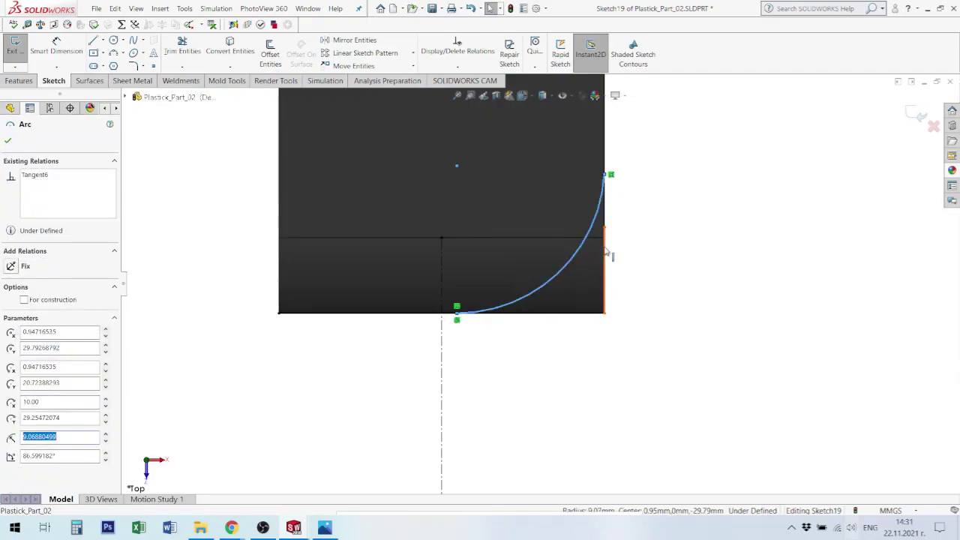
left_click(605, 253, "ctrl")
left_click(636, 202)
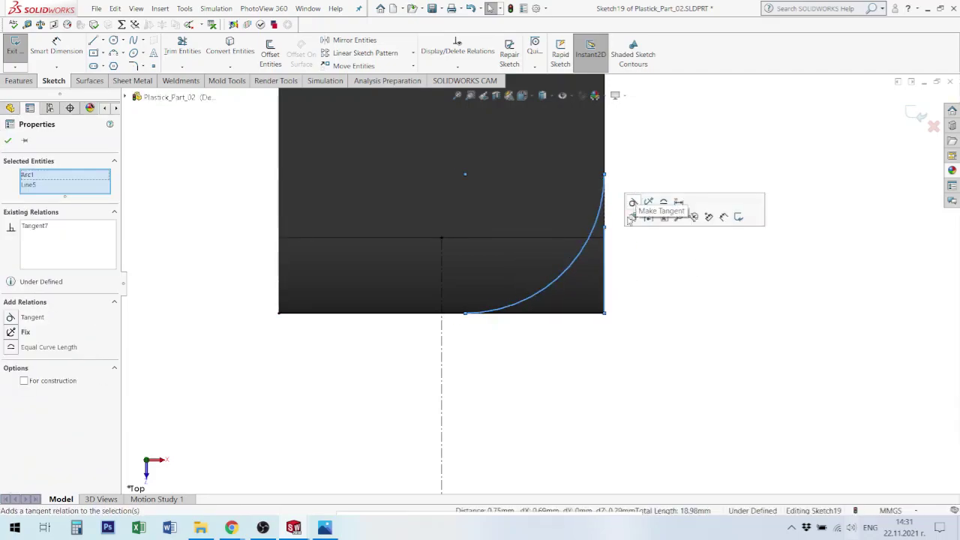
left_click(620, 270)
Step: Extend the converted side line to the arc's upper endpoint and trim away the end line beyond the arc's lower endpoint
left_click(604, 186)
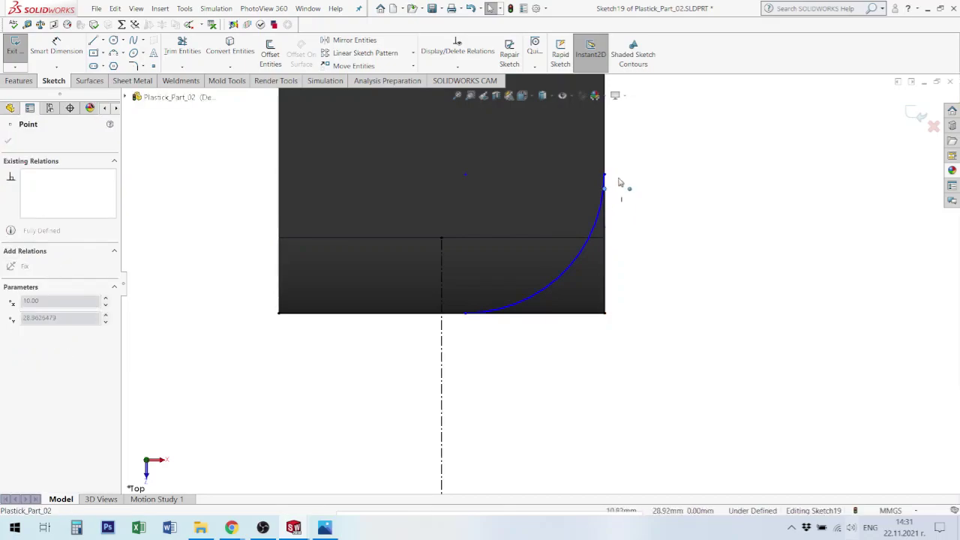
left_click(624, 193)
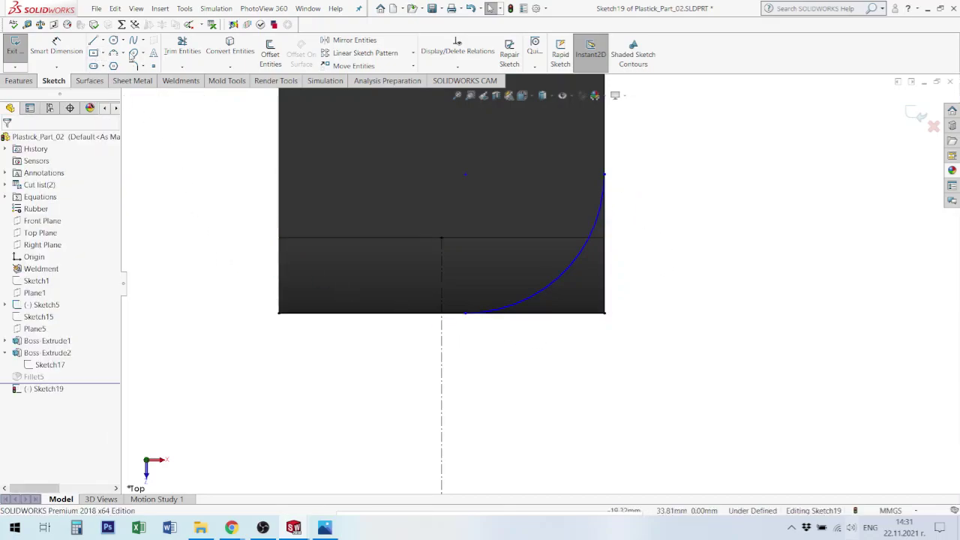
left_click(185, 46)
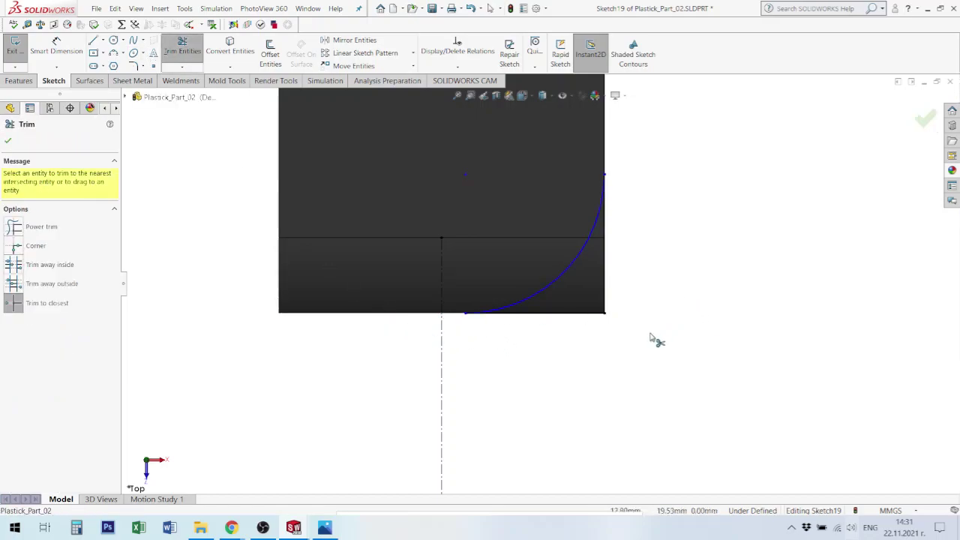
Step: Dimension the corner arc with a radius of 7 mm
left_click(57, 47)
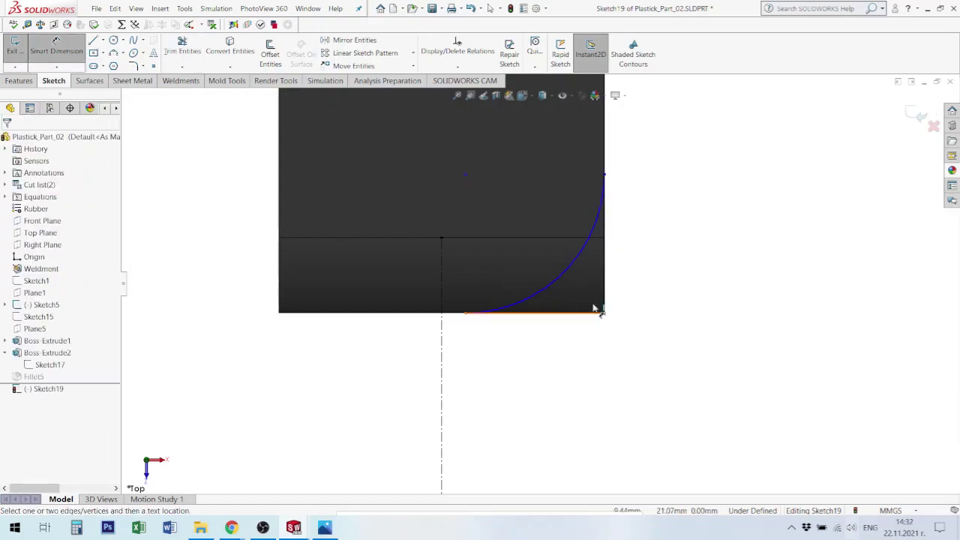
left_click(575, 261)
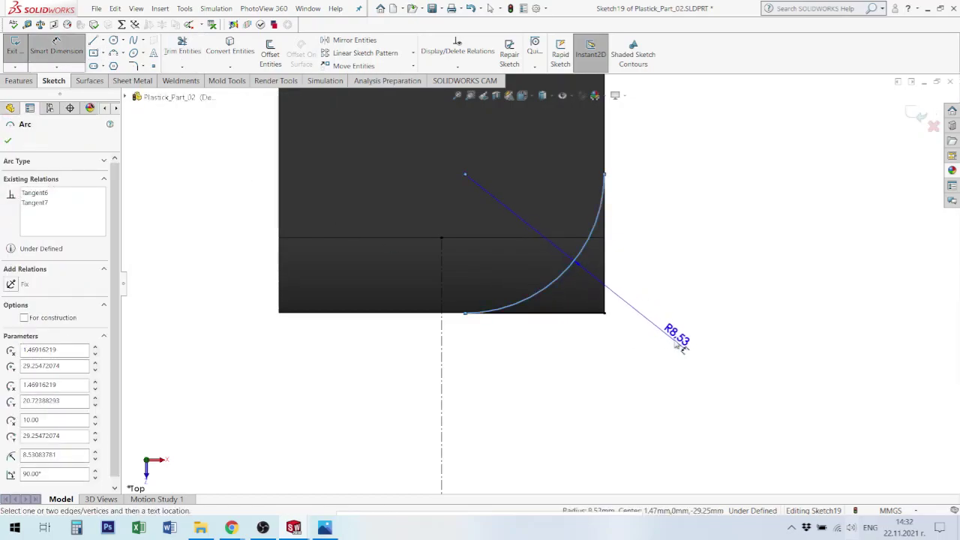
left_click(664, 333)
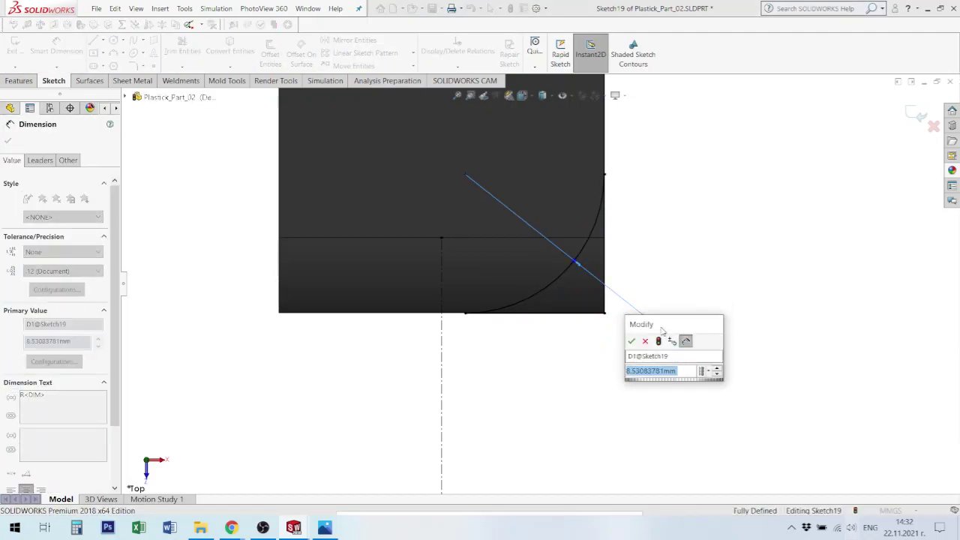
type("8")
key("BackSpace")
type("7")
key("Return")
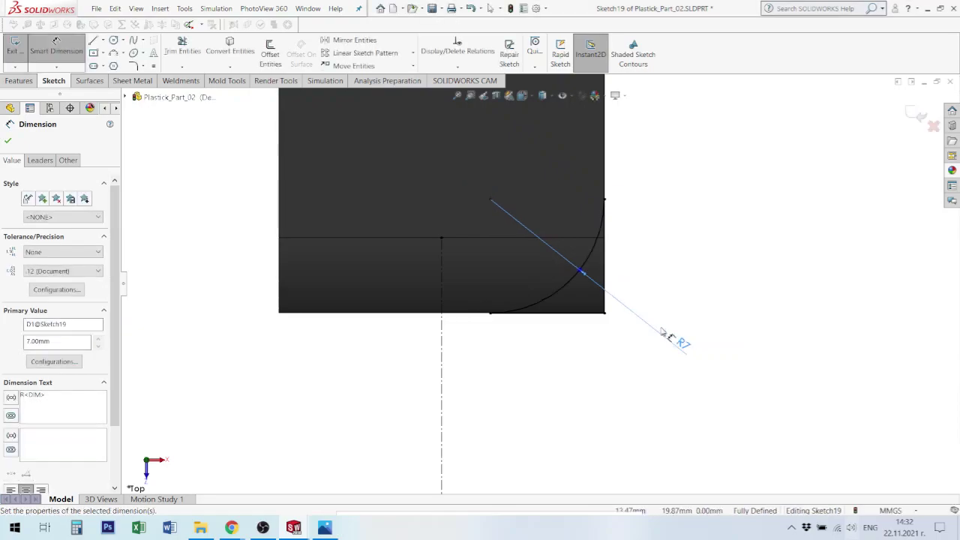
Step: Cut the outer body's tip corner with the arc profile using Extruded Cut, direction reversed and end condition Through All
mouse_move(620, 328)
middle_mouse_down()
mouse_move(638, 345)
mouse_move(596, 226)
mouse_move(580, 287)
middle_mouse_up()
scroll(563, 286, "up", 5)
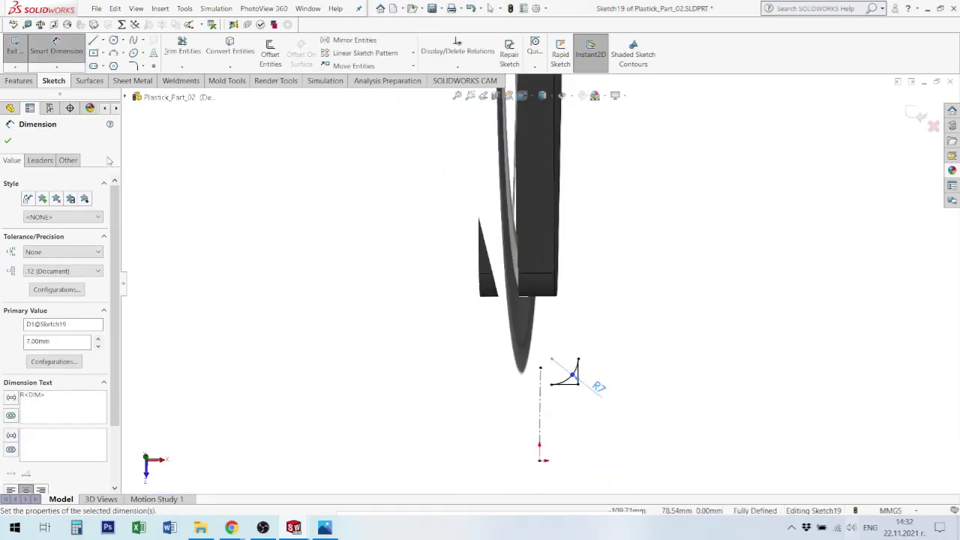
left_click(20, 81)
left_click(174, 50)
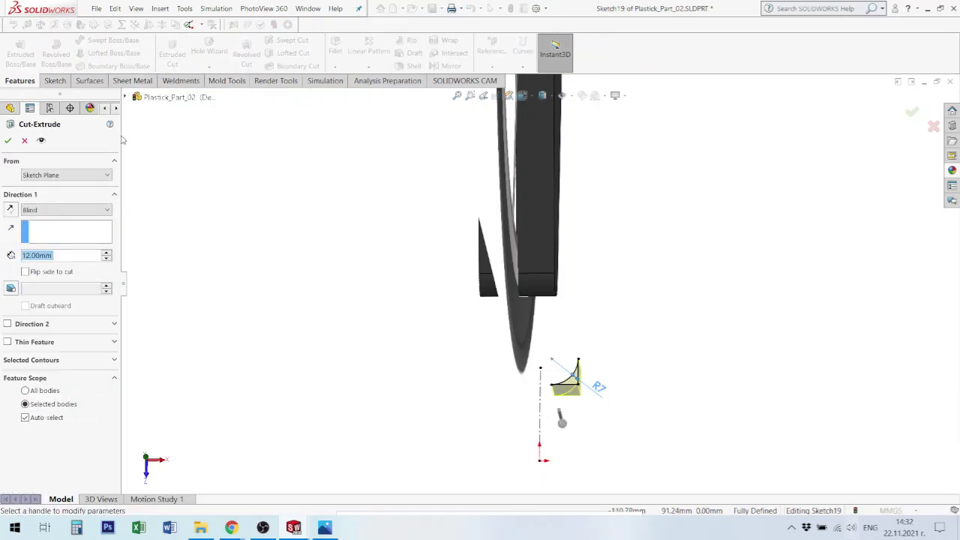
left_click(45, 210)
left_click(10, 211)
left_click(12, 212)
left_click(82, 214)
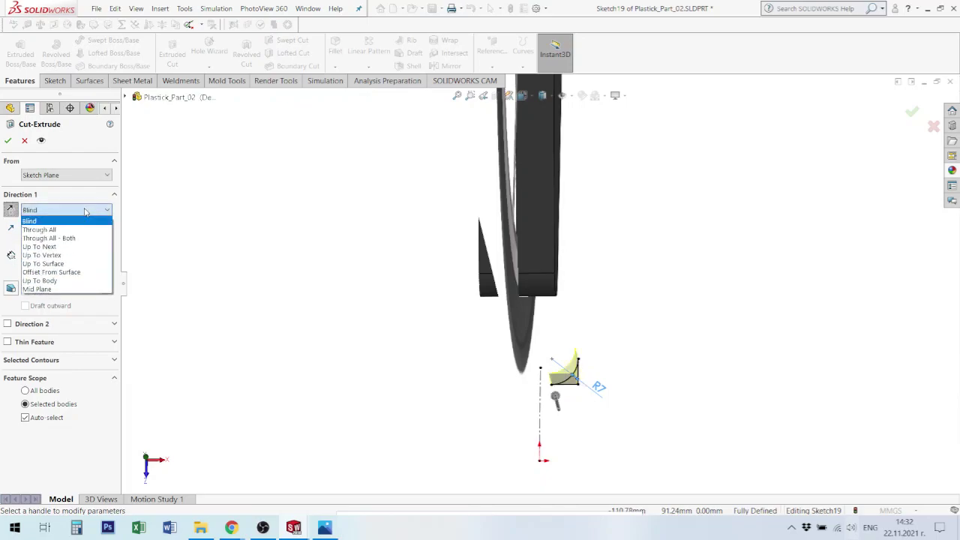
left_click(77, 232)
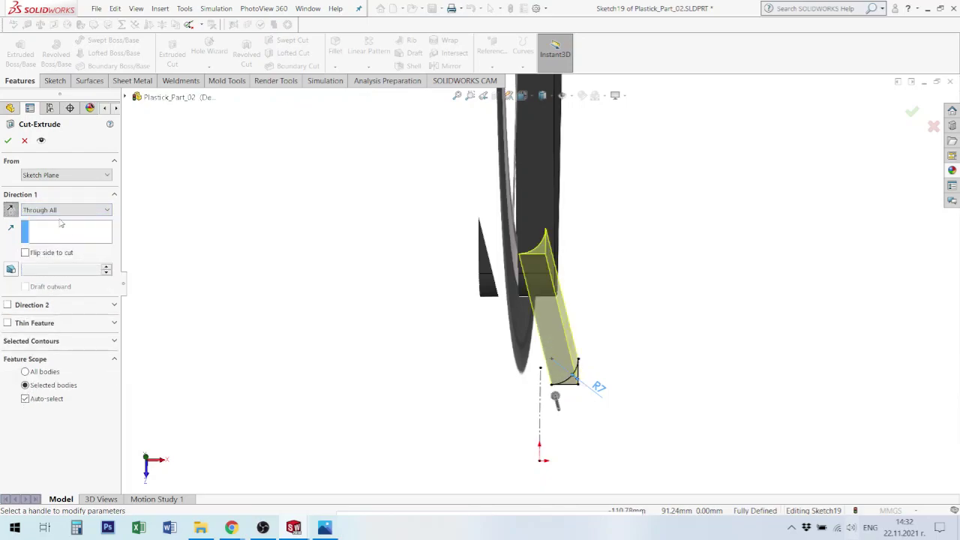
left_click(8, 141)
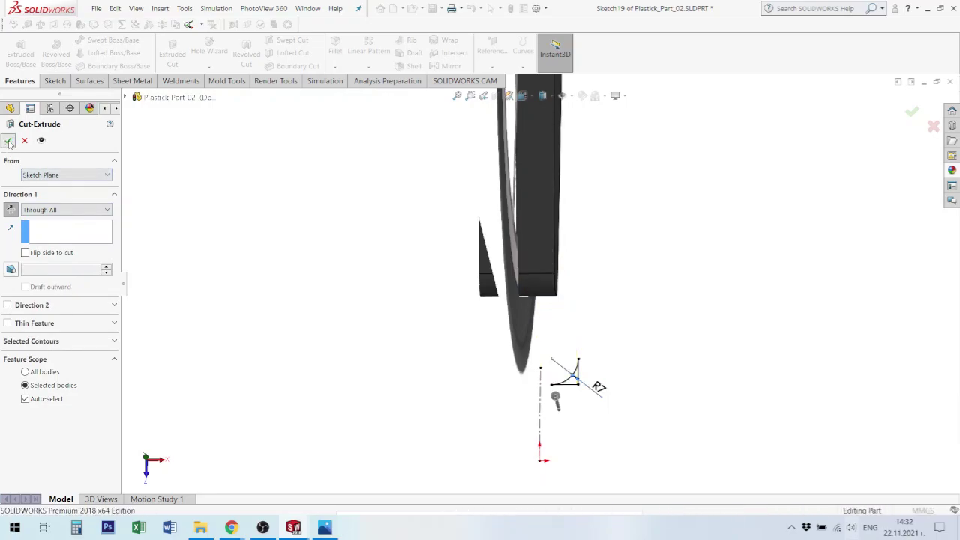
Step: Move the suppressed fillet below the corner cut and mirror the cut's sketch profile about the vertical centerline
middle_click_drag(550, 359, 560, 300)
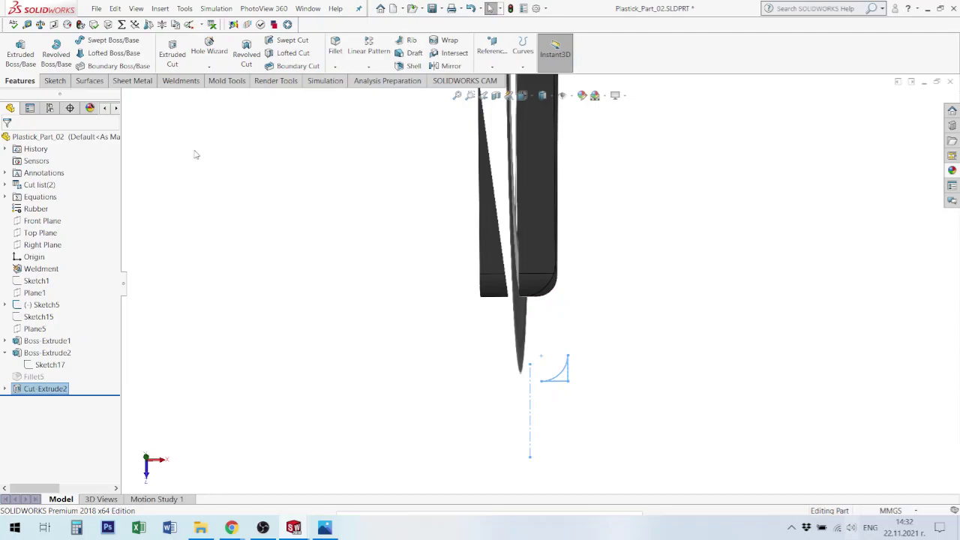
mouse_move(21, 381)
left_mouse_down()
mouse_move(18, 351)
mouse_move(18, 396)
left_mouse_up()
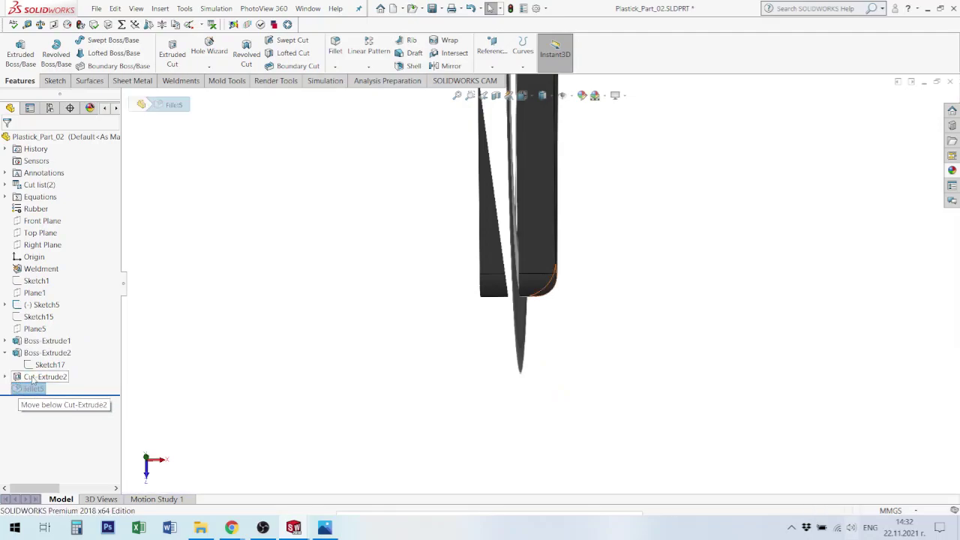
left_click(33, 377)
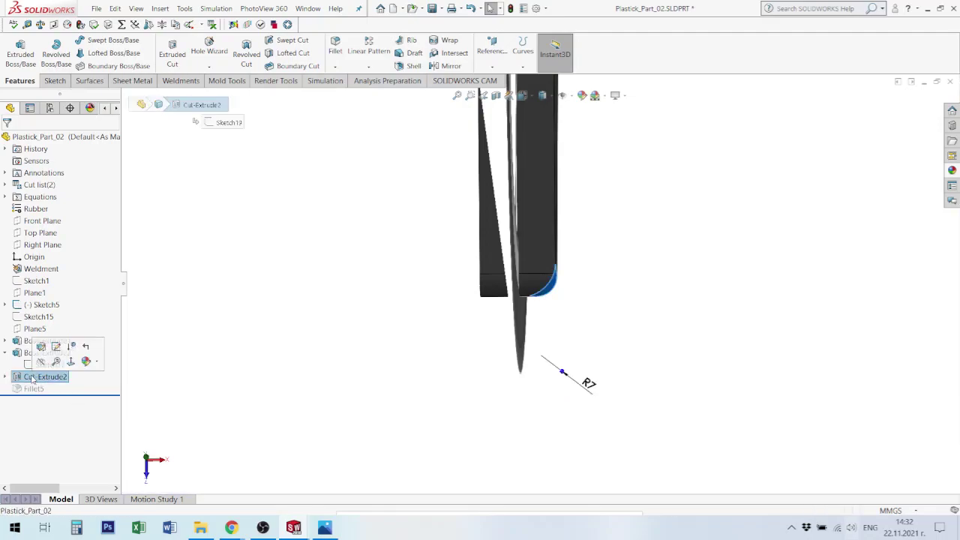
left_click(60, 348)
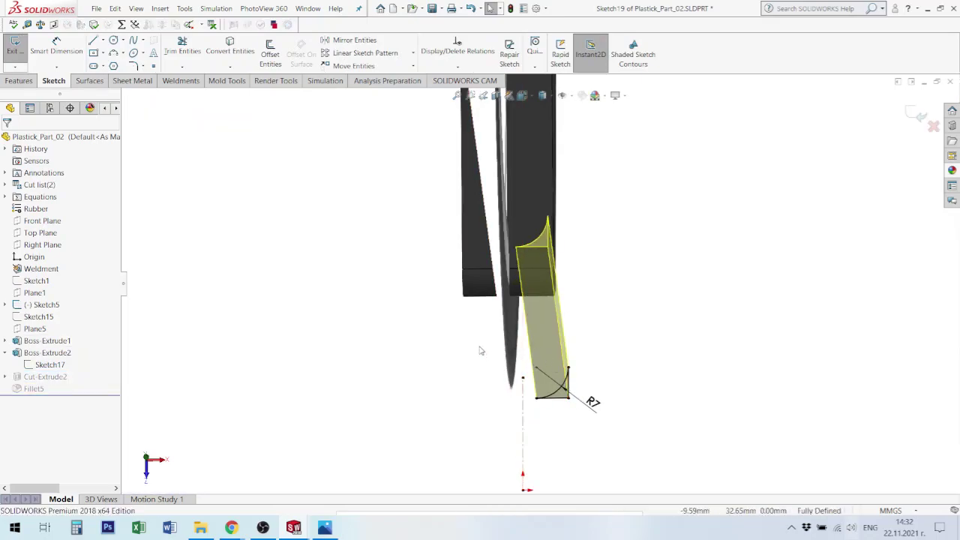
mouse_move(407, 343)
left_mouse_down()
mouse_move(423, 366)
mouse_move(627, 509)
left_mouse_up()
key("Escape")
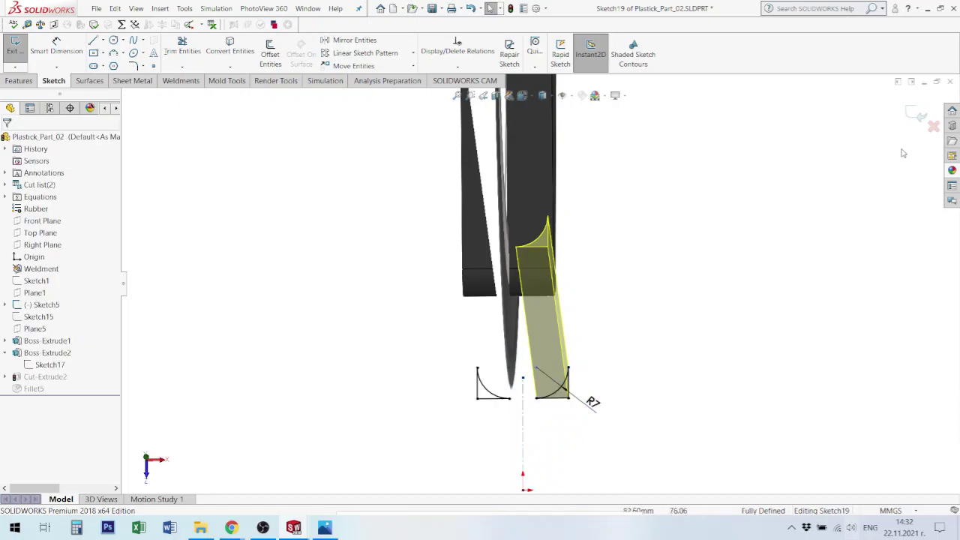
left_click(918, 110)
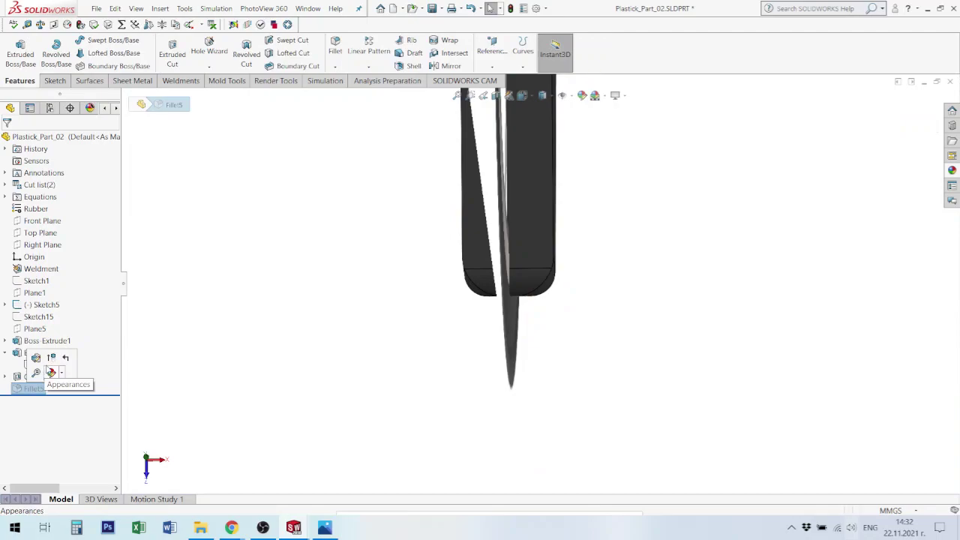
Step: Unsuppress the fillet on the outer body's side edges
scroll(608, 292, "up", 3)
middle_click_drag(559, 282, 494, 213)
scroll(557, 295, "down", 6)
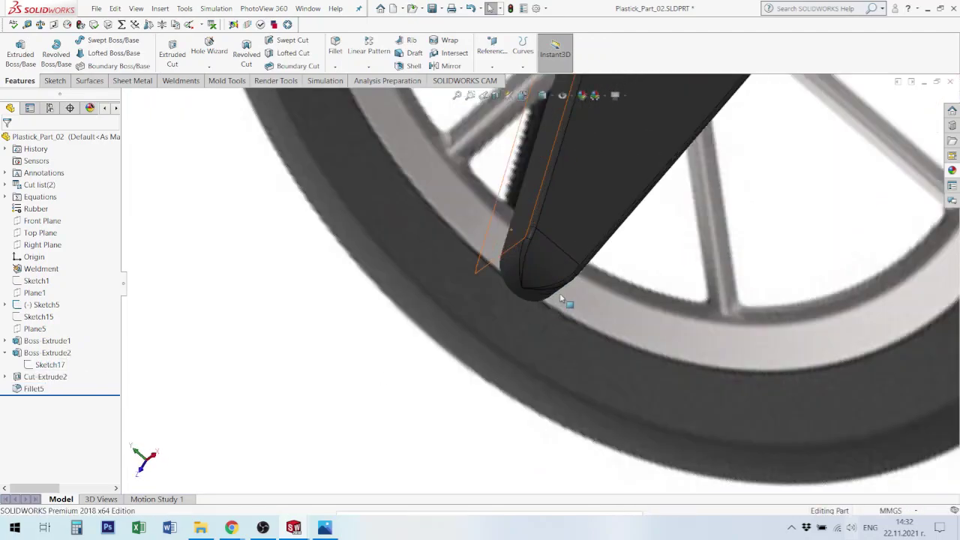
Step: Examine the outer body's rounded tip and bolt hole from several angles, and compare them with the reference photo 1526_2.jpg
middle_click_drag(505, 277, 575, 233)
scroll(429, 305, "up", 5)
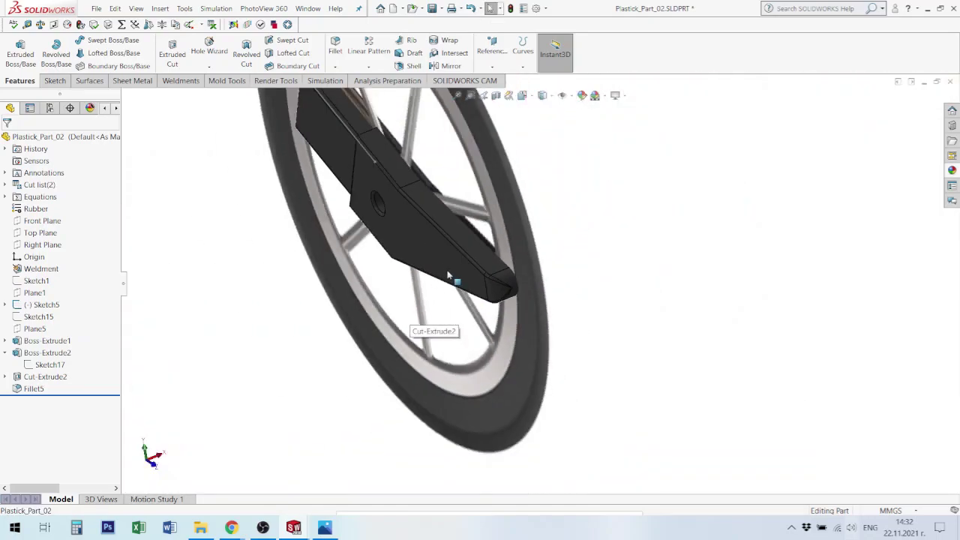
middle_click_drag(450, 279, 450, 225)
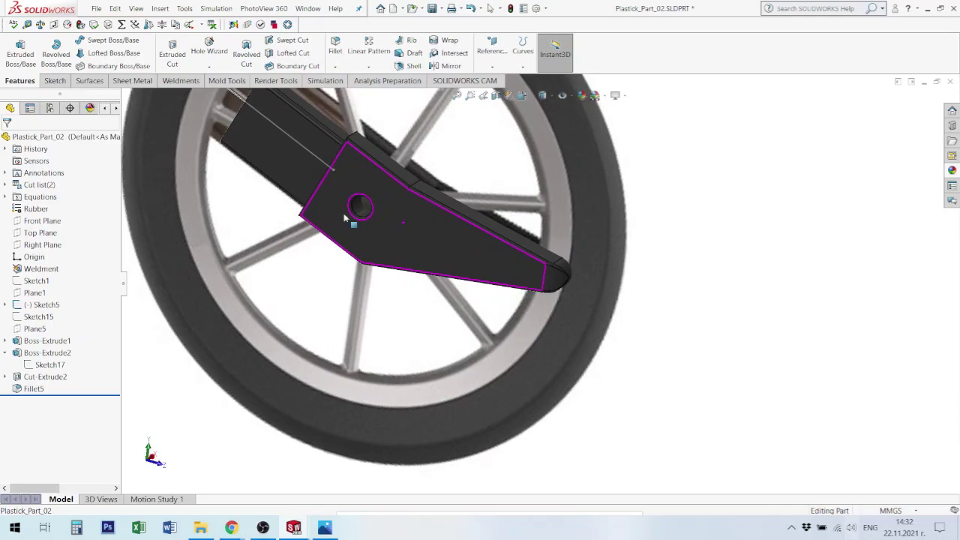
scroll(492, 280, "down", 5)
scroll(549, 271, "up", 3)
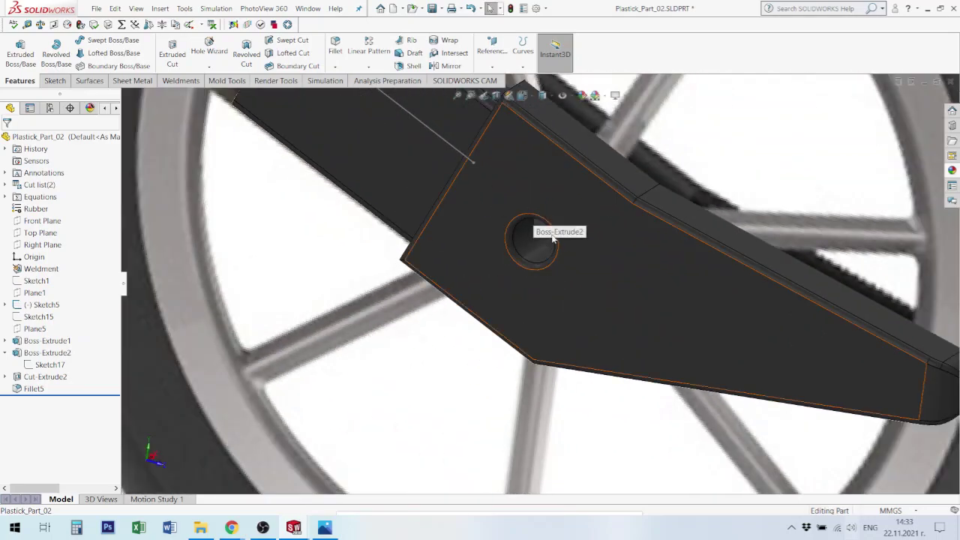
scroll(566, 229, "up", 3)
left_click(574, 273)
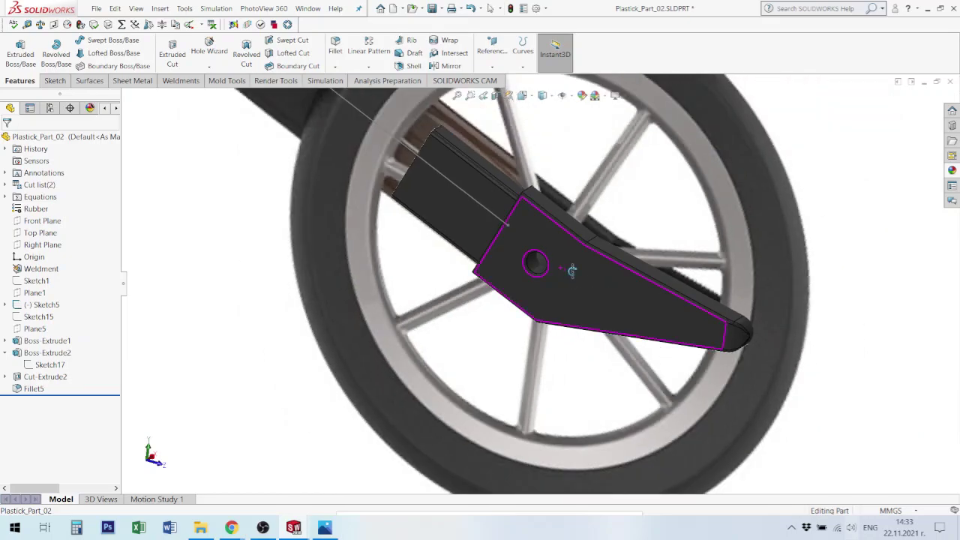
left_click(324, 527)
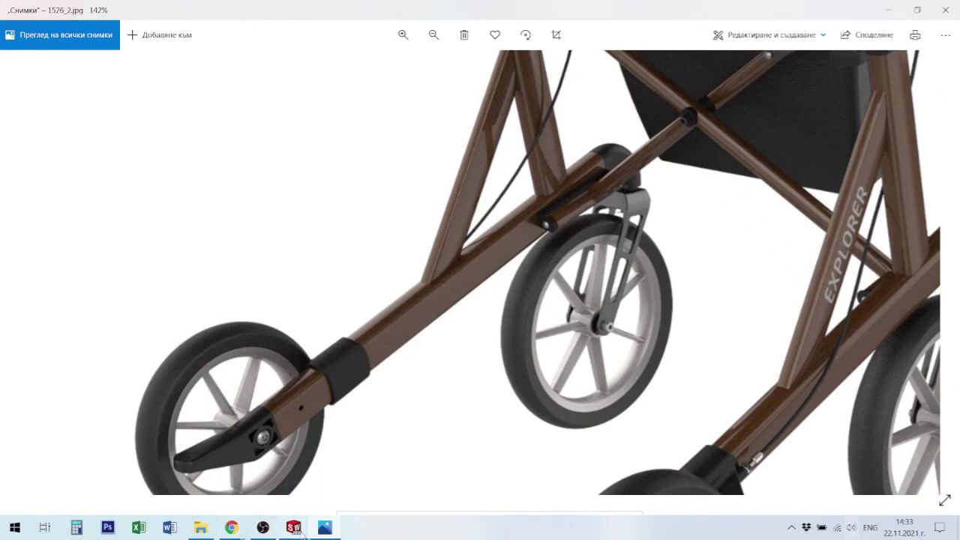
mouse_move(328, 531)
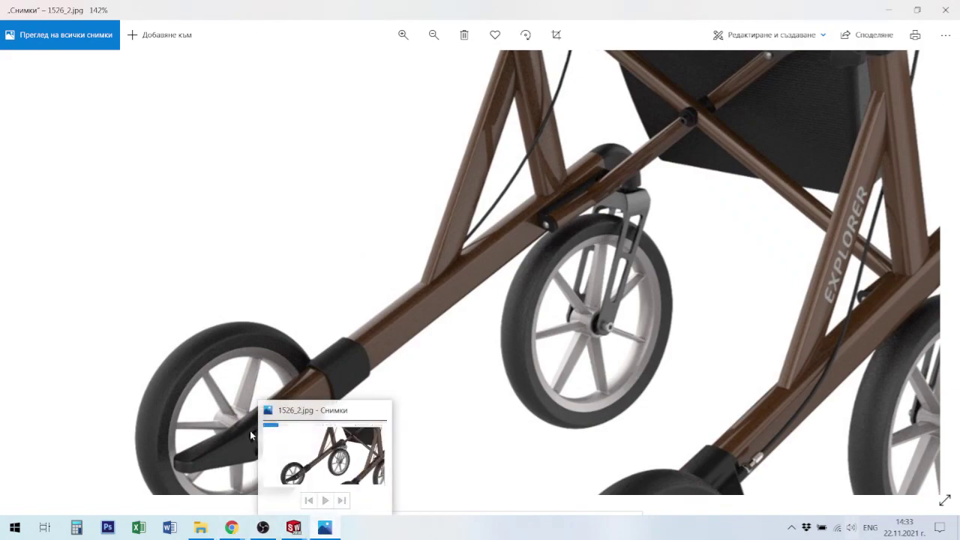
mouse_move(296, 530)
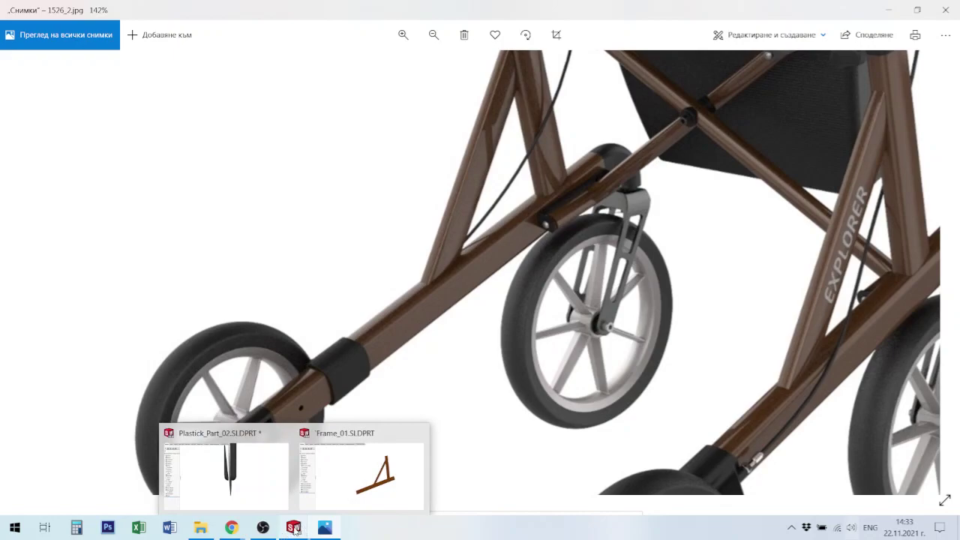
left_click(225, 457)
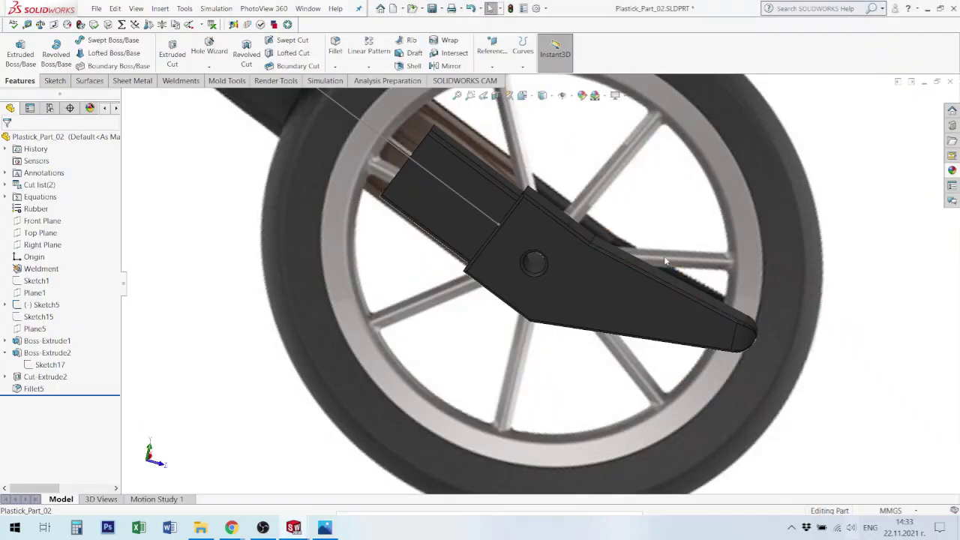
Step: Start a sketch on the outer body's side face and draw a circle of about 7.3 mm radius concentric with the bolt hole
left_click(600, 258)
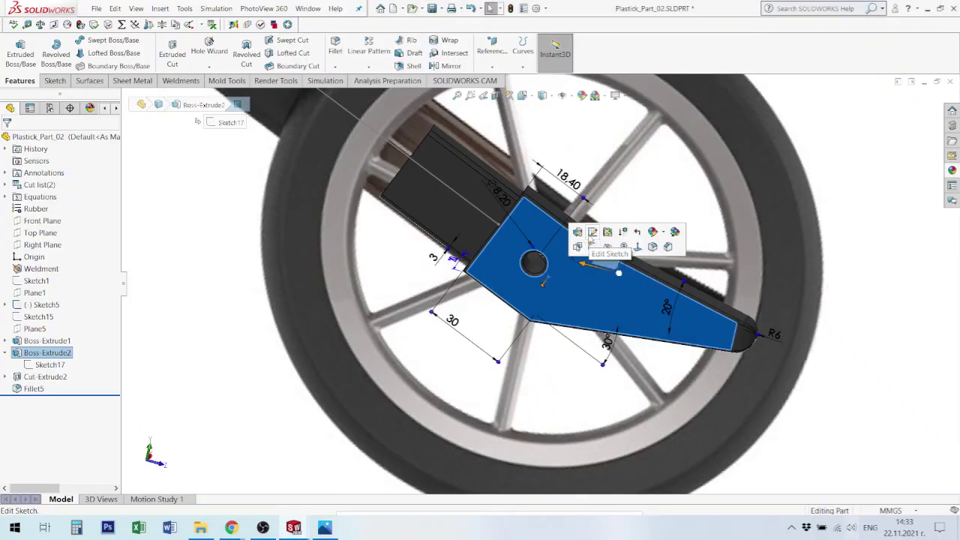
left_click(593, 247)
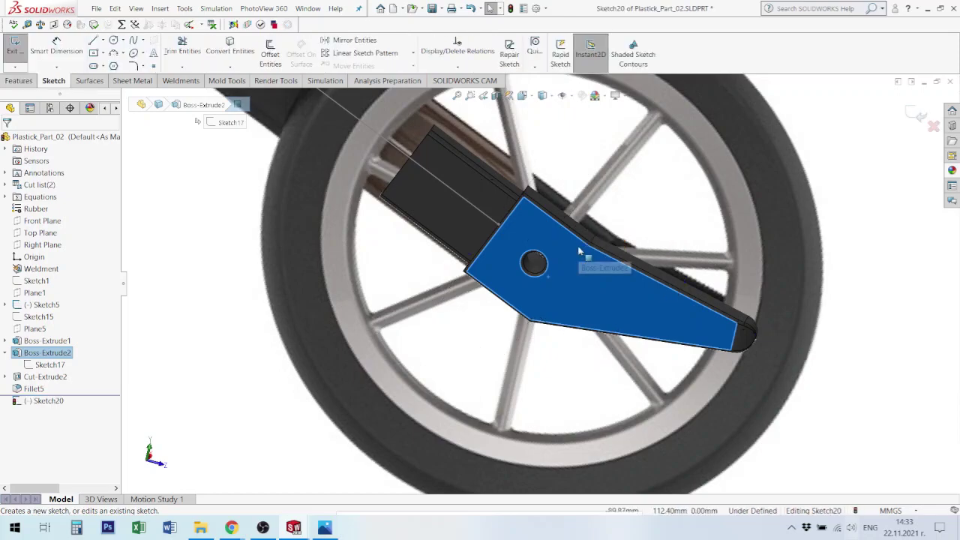
scroll(579, 251, "up", 8)
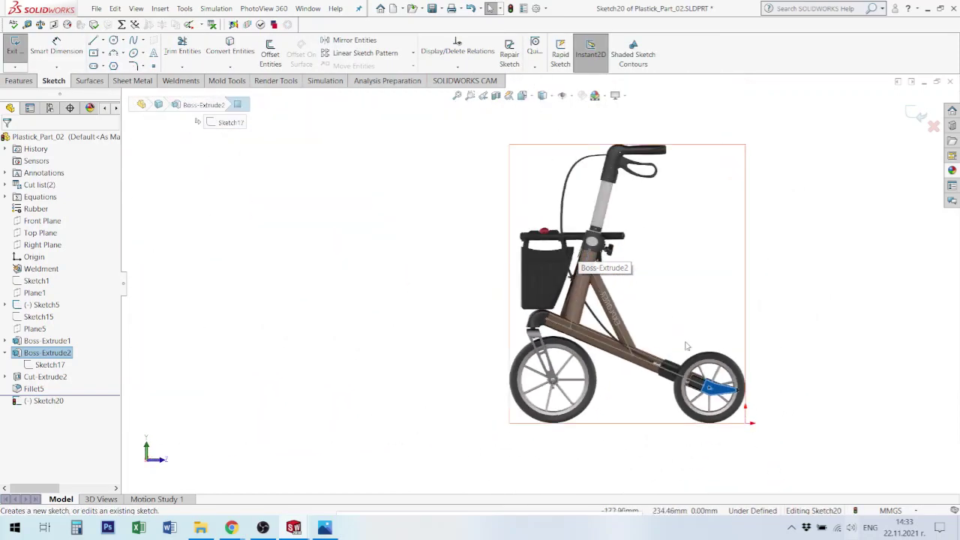
scroll(716, 405, "down", 4)
scroll(717, 405, "down", 8)
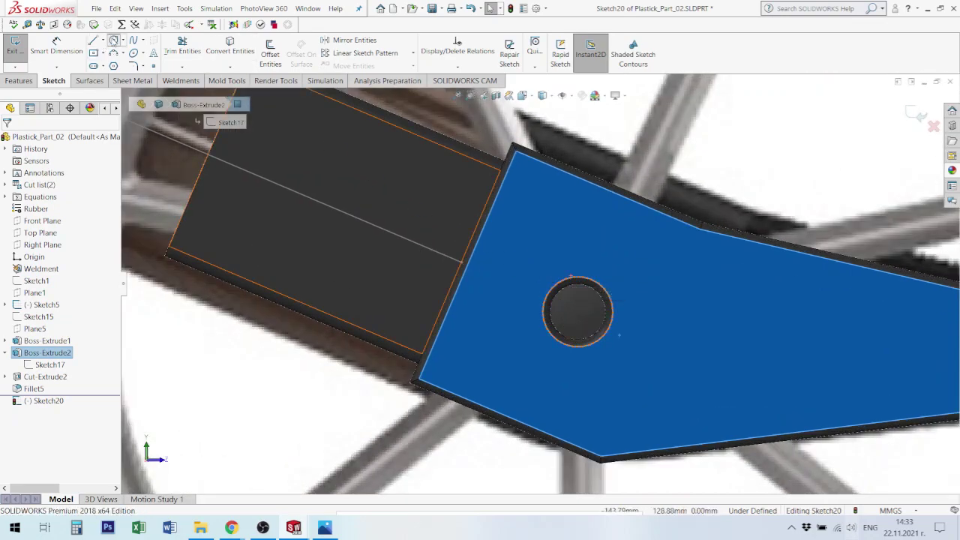
left_click(113, 39)
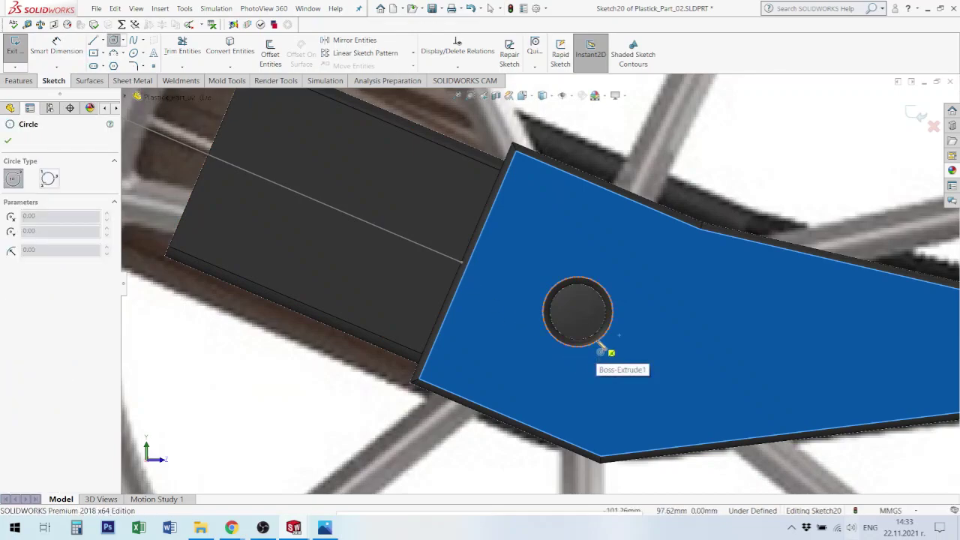
left_click(579, 312)
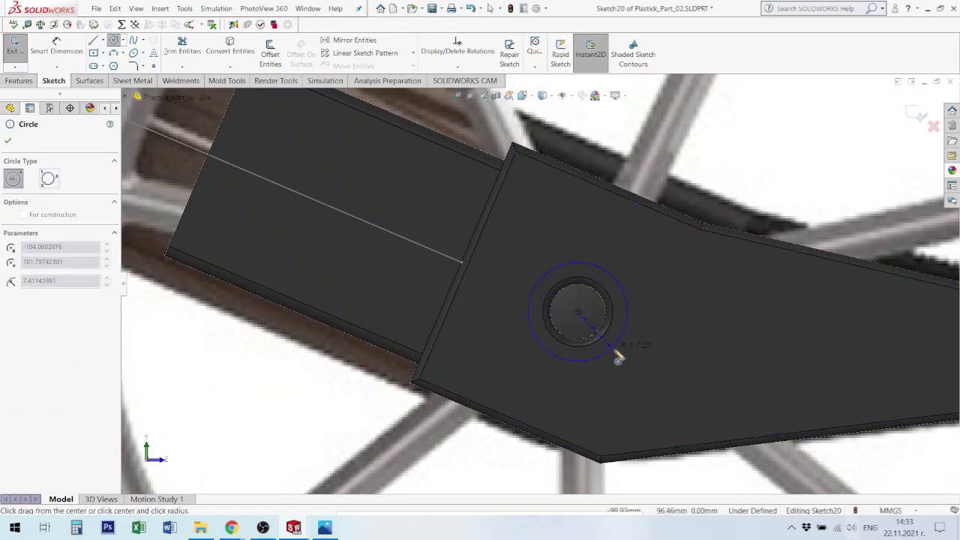
left_click(615, 358)
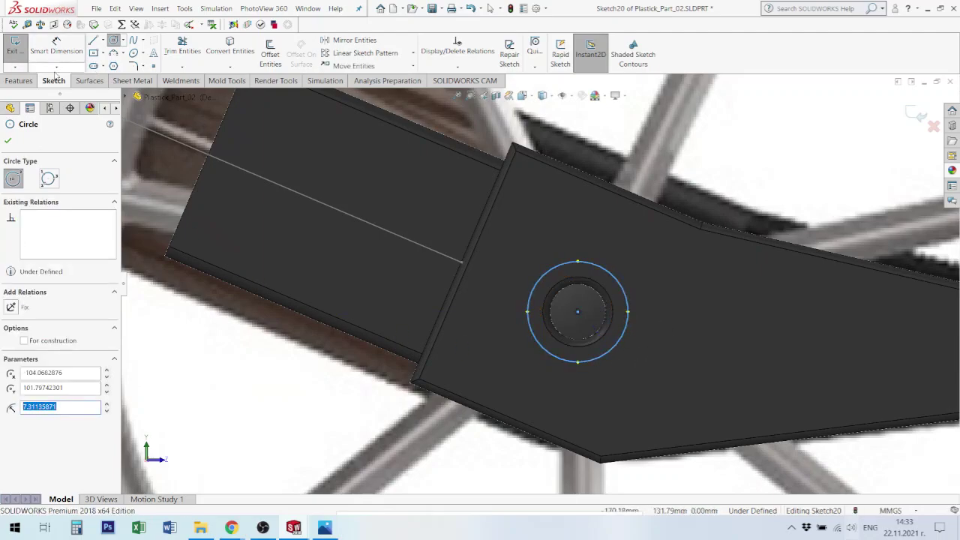
Step: Dimension the circle around the bolt hole with a diameter of 12 mm
left_click(65, 43)
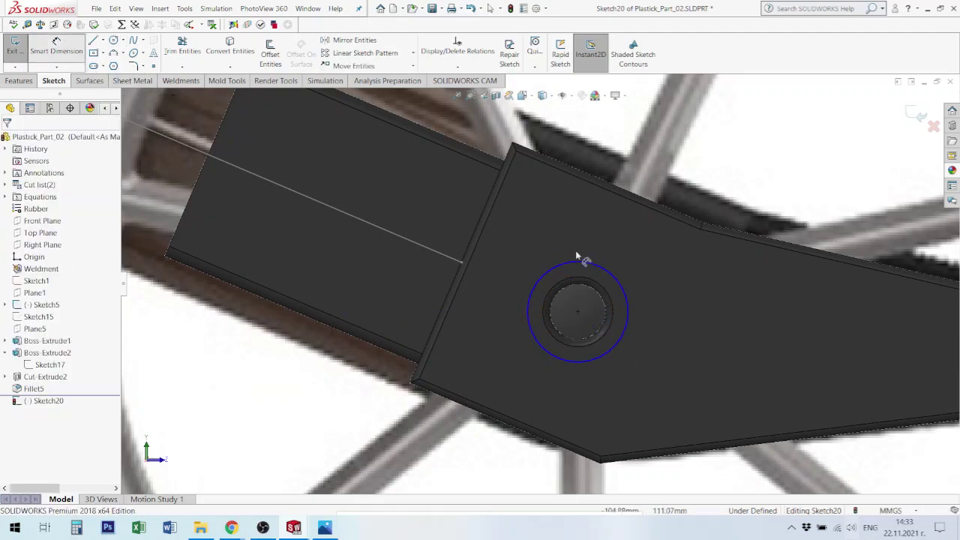
left_click(623, 278)
left_click(754, 159)
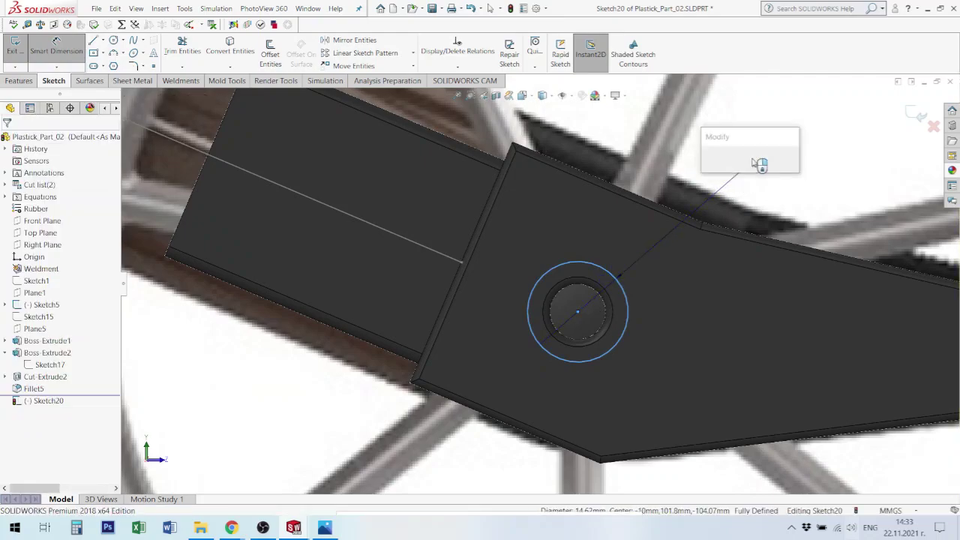
type("12")
key("Return")
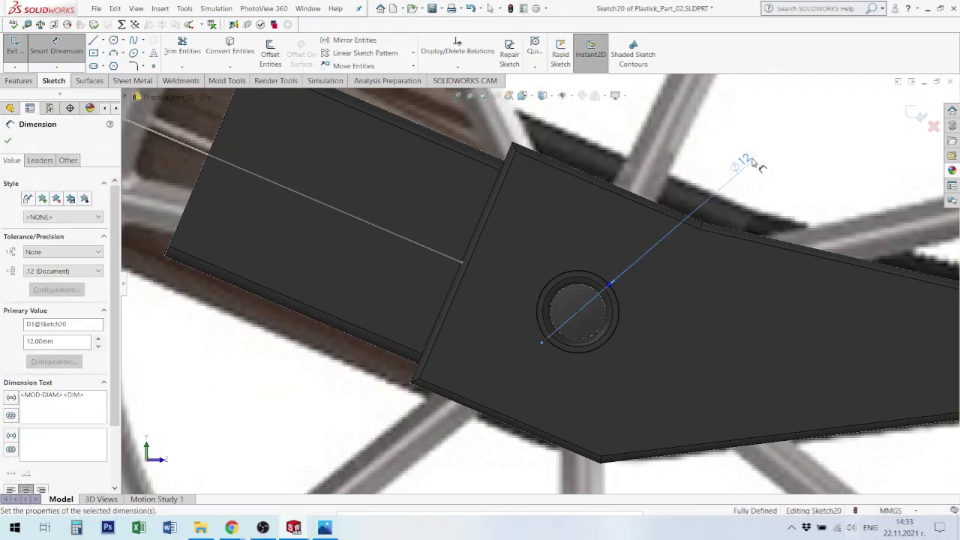